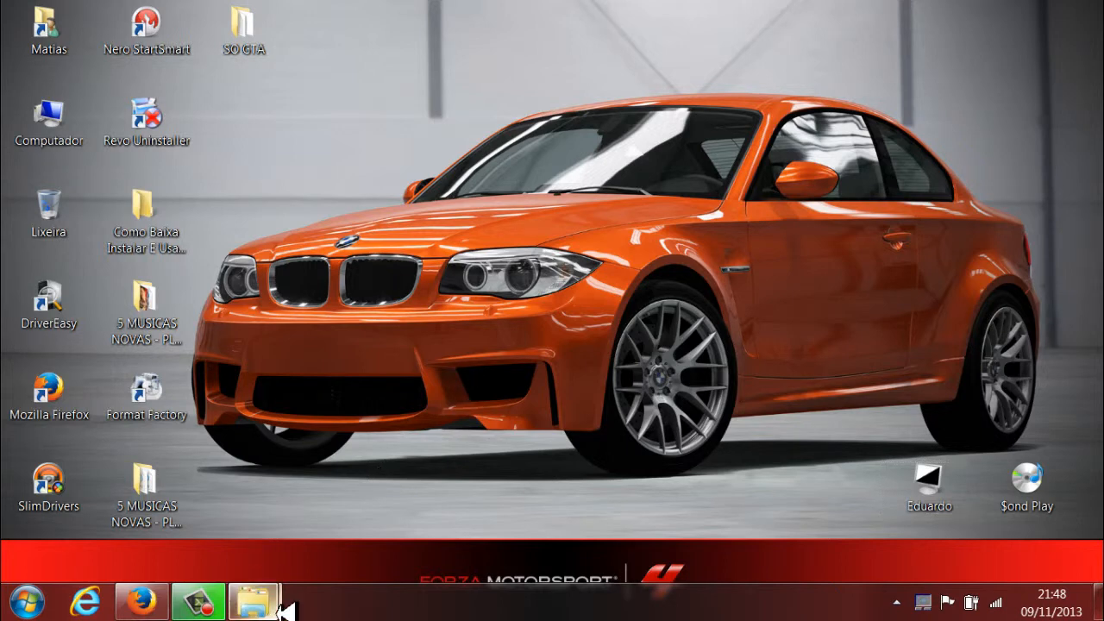
# Open the CD Menu Pro v6.40.05 folder in Downloads and its subfolder to examine the installer files
pyautogui.moveTo(284, 611)
pyautogui.click(213, 508)
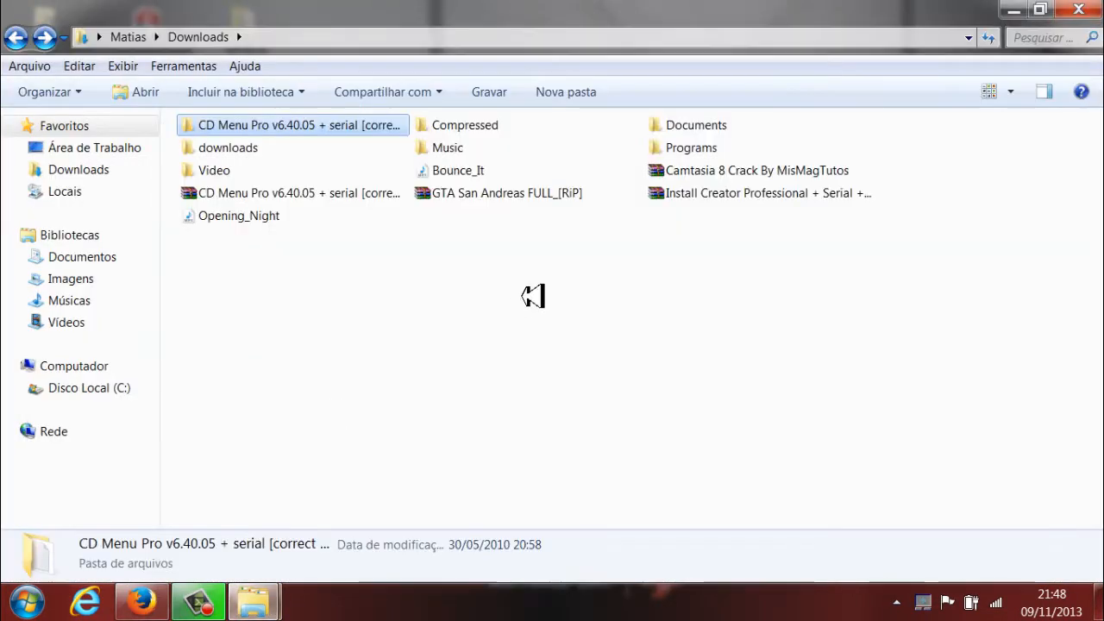
pyautogui.click(524, 287)
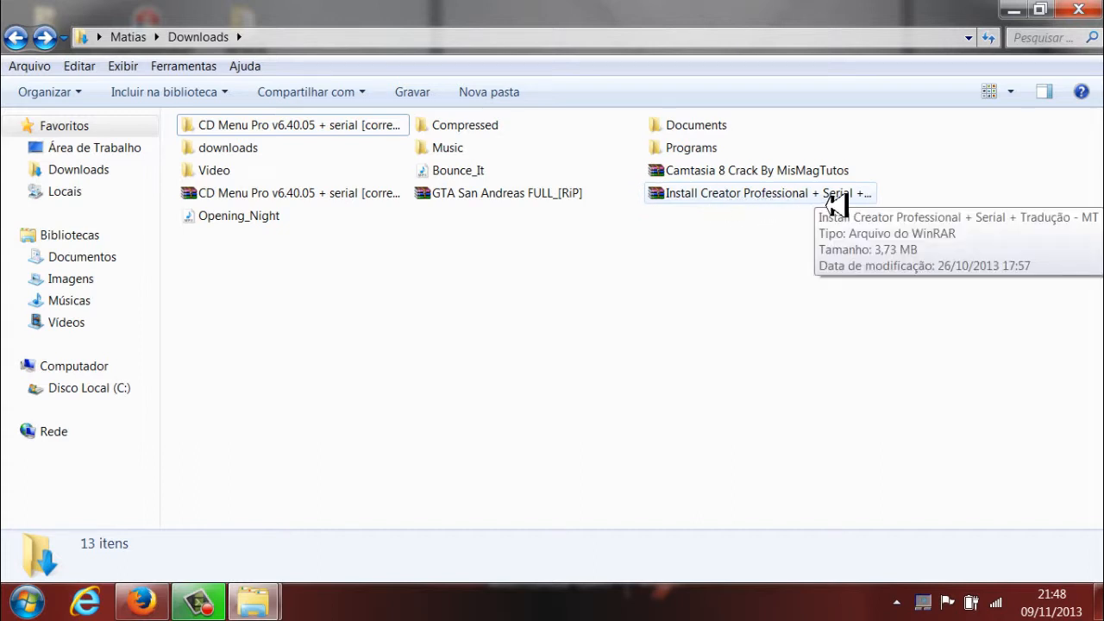
pyautogui.click(357, 136)
pyautogui.doubleClick(357, 138)
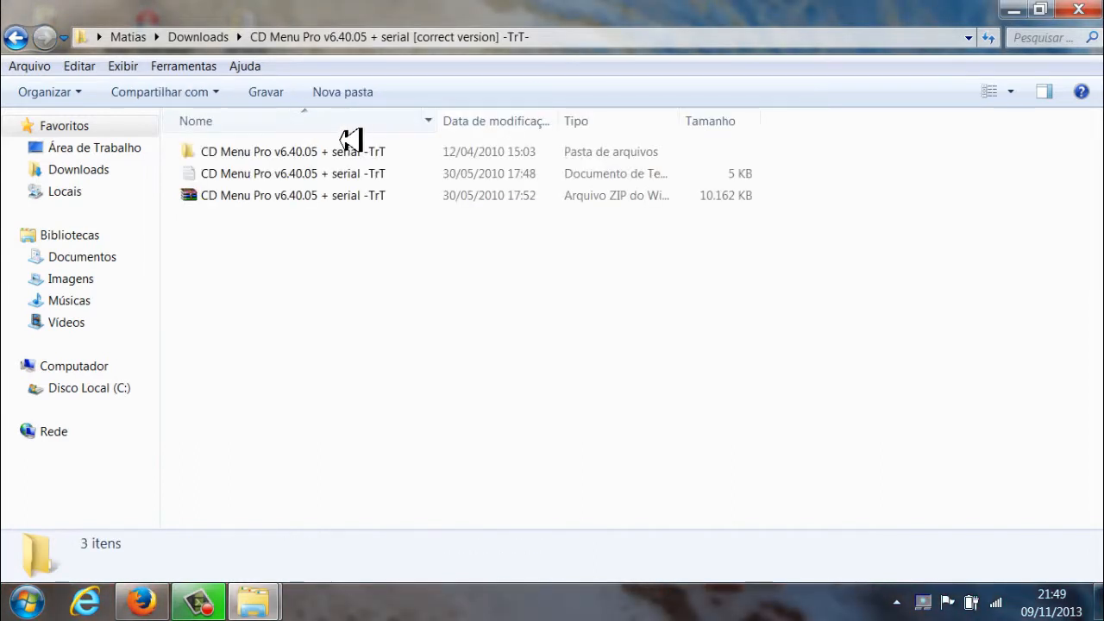
pyautogui.click(303, 160)
pyautogui.doubleClick(308, 155)
pyautogui.click(308, 155)
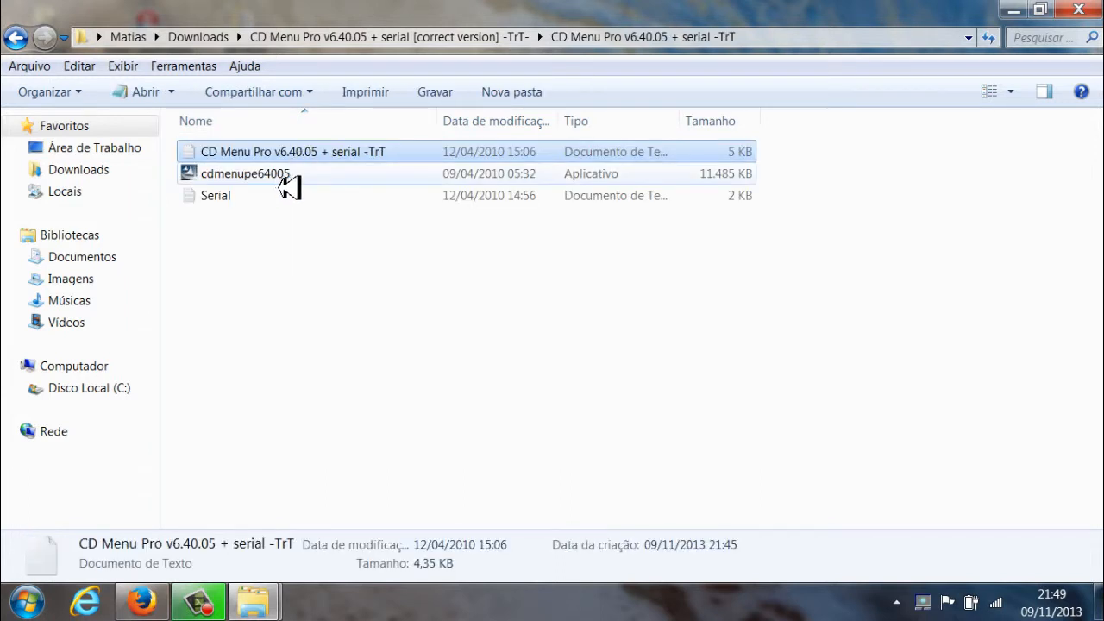
pyautogui.click(614, 285)
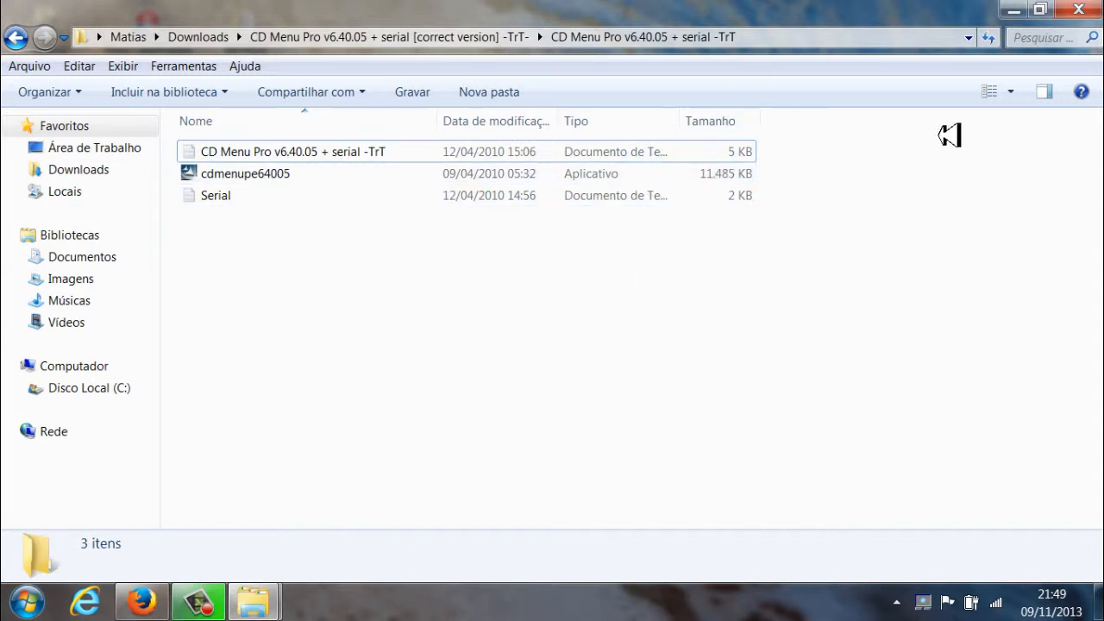
# Launch the CDMenuPro V6 Editor from its shortcut in the program shortcuts folder on the desktop
pyautogui.press('super+d')
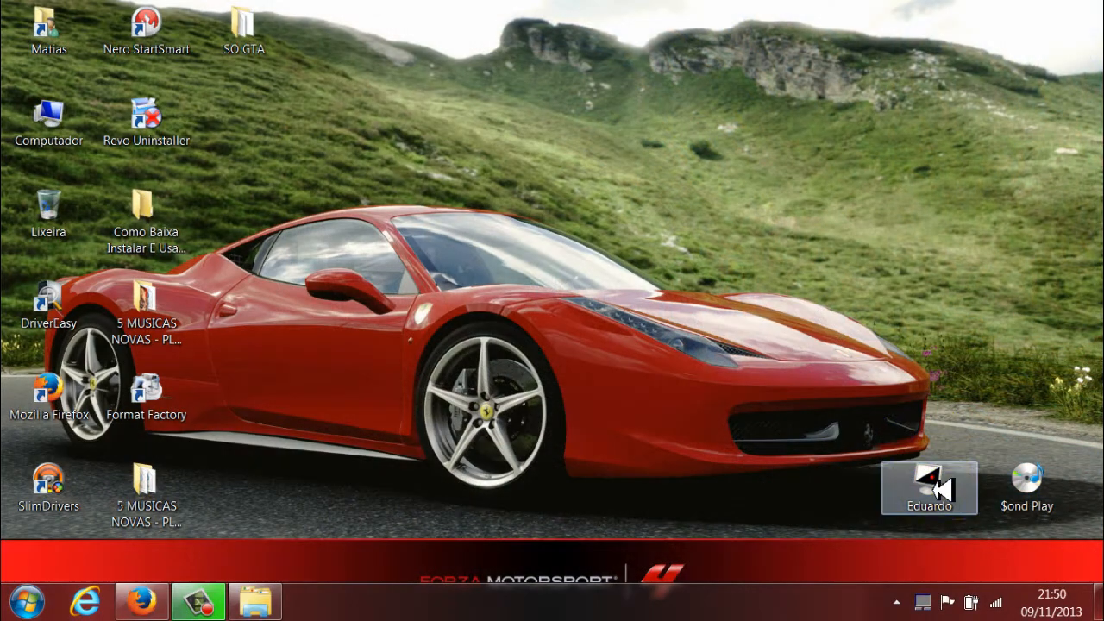
pyautogui.doubleClick(926, 478)
pyautogui.doubleClick(578, 58)
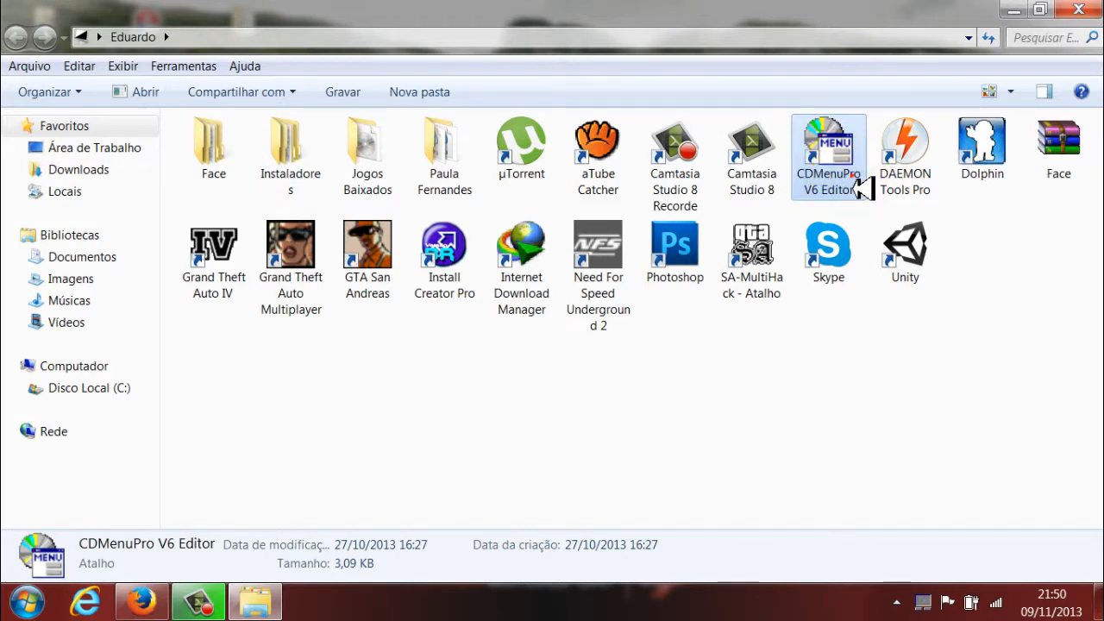
pyautogui.click(1016, 15)
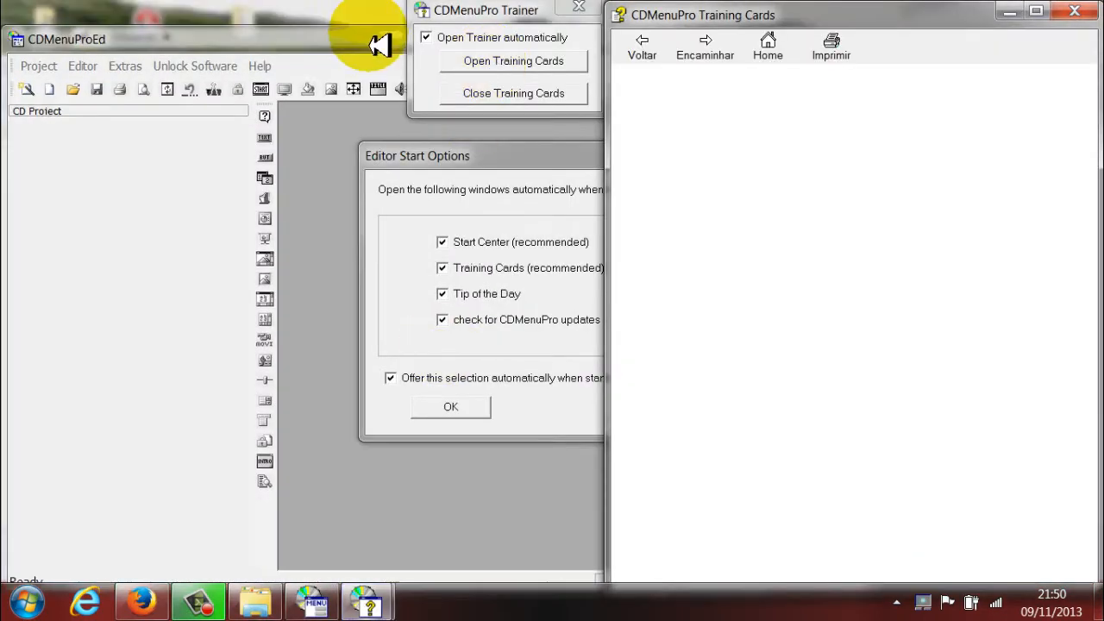
# Dismiss all startup windows: Training Cards, Editor Start Options, Tip of the Day, the update check, Start Center and Trainer
pyautogui.click(1070, 14)
pyautogui.click(704, 175)
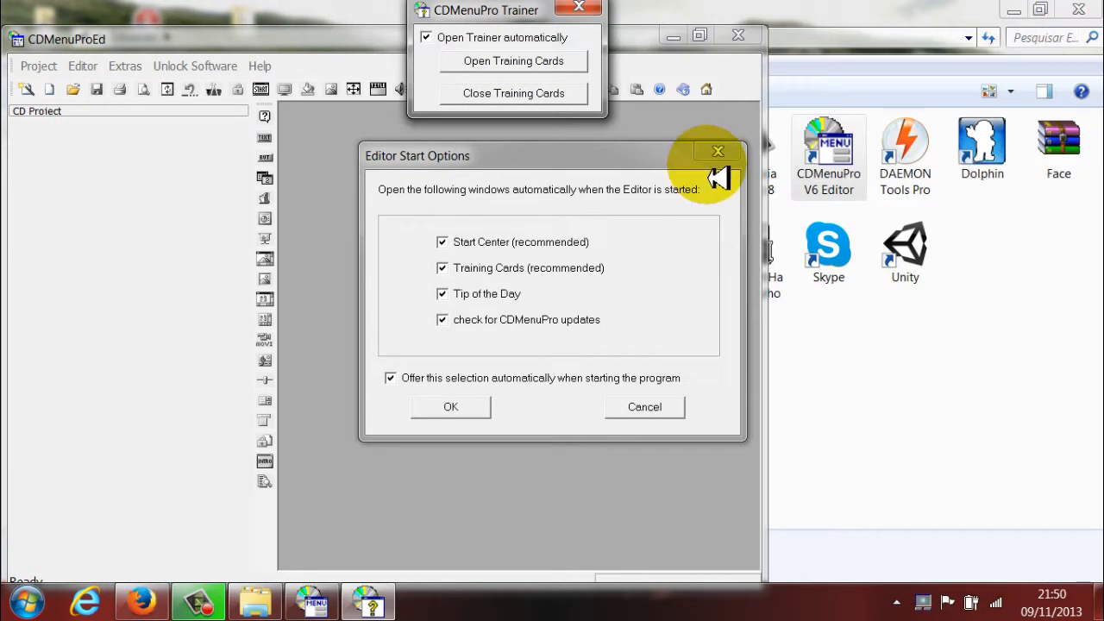
pyautogui.click(717, 153)
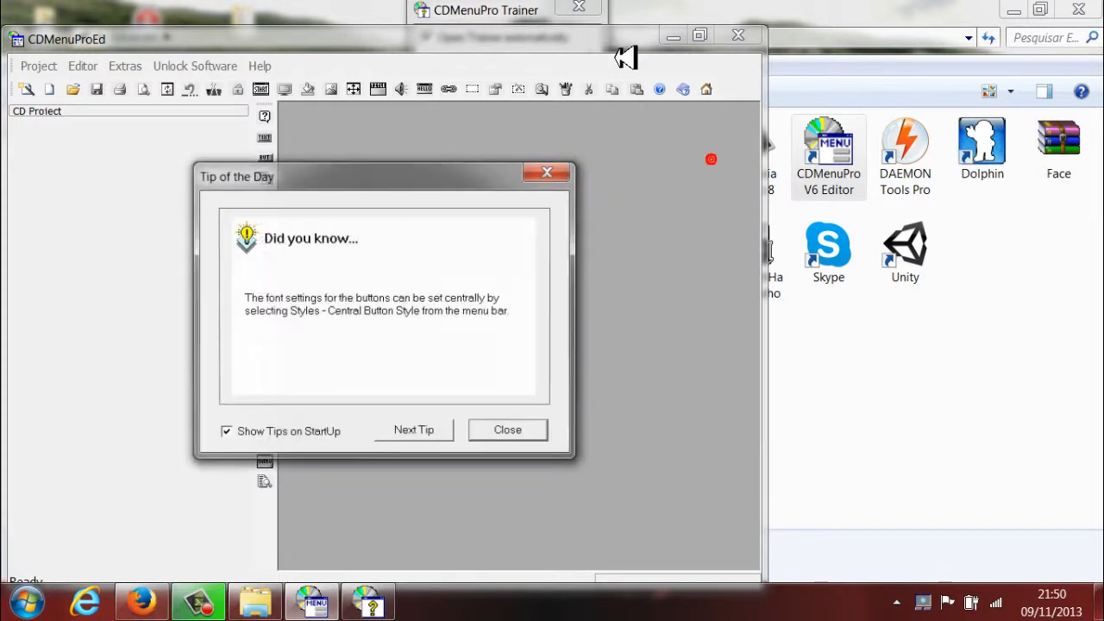
pyautogui.click(543, 435)
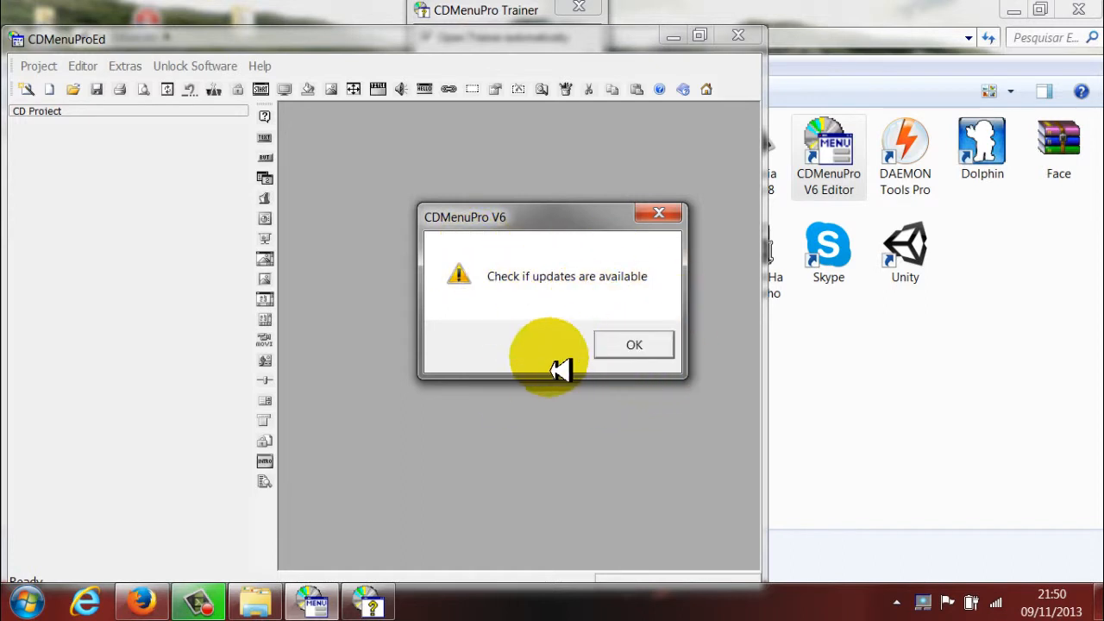
pyautogui.click(660, 352)
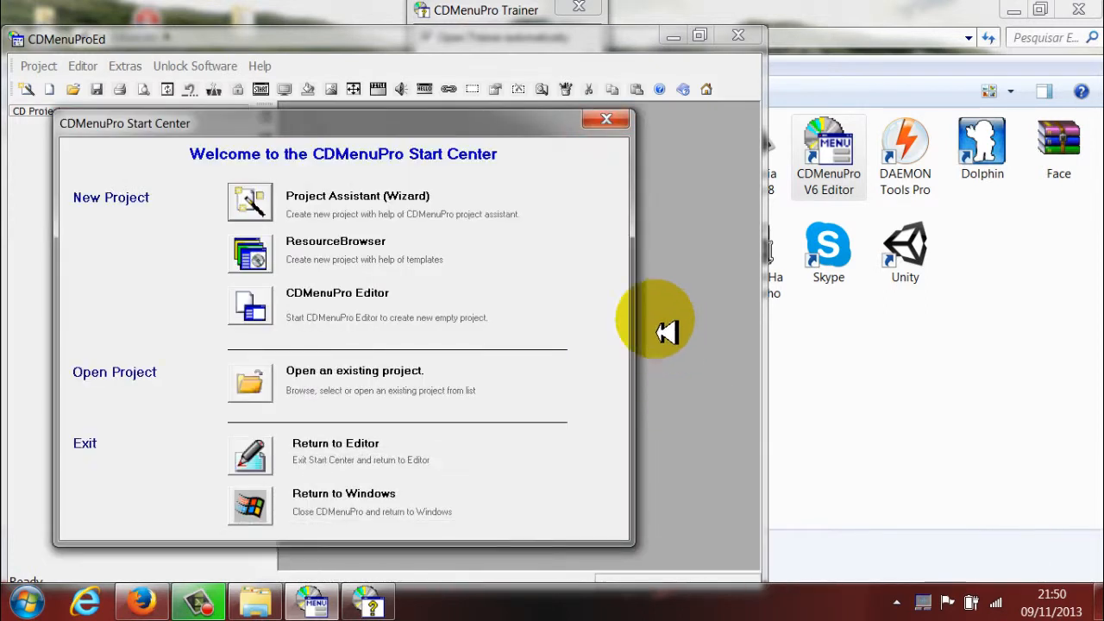
pyautogui.click(607, 119)
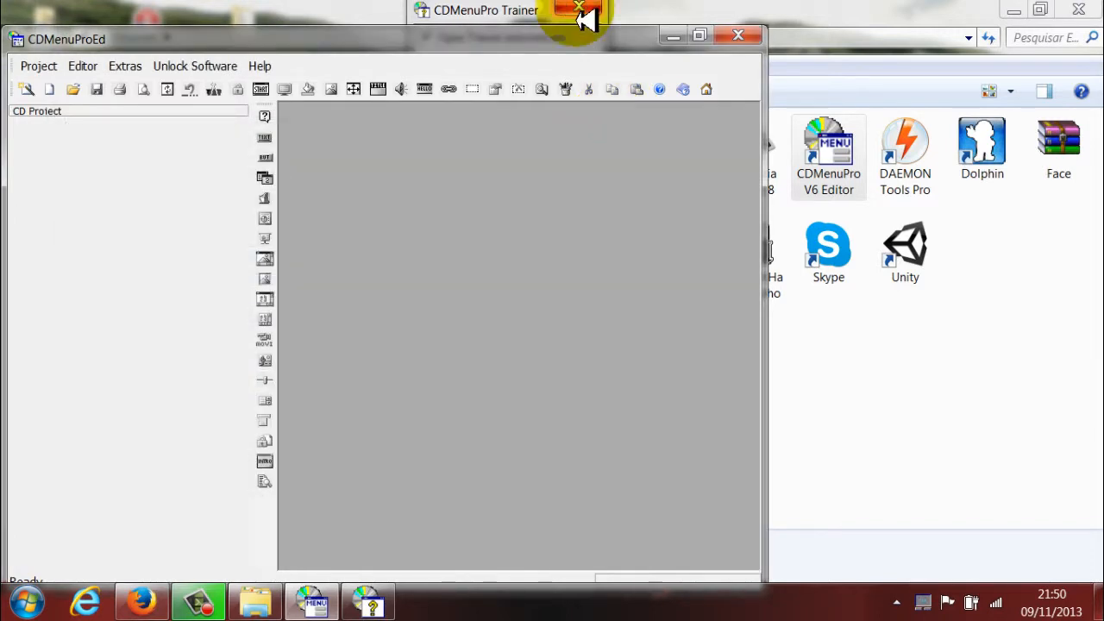
pyautogui.click(577, 7)
# Close the folder window behind the editor and maximize the CDMenuProEd window
pyautogui.click(703, 34)
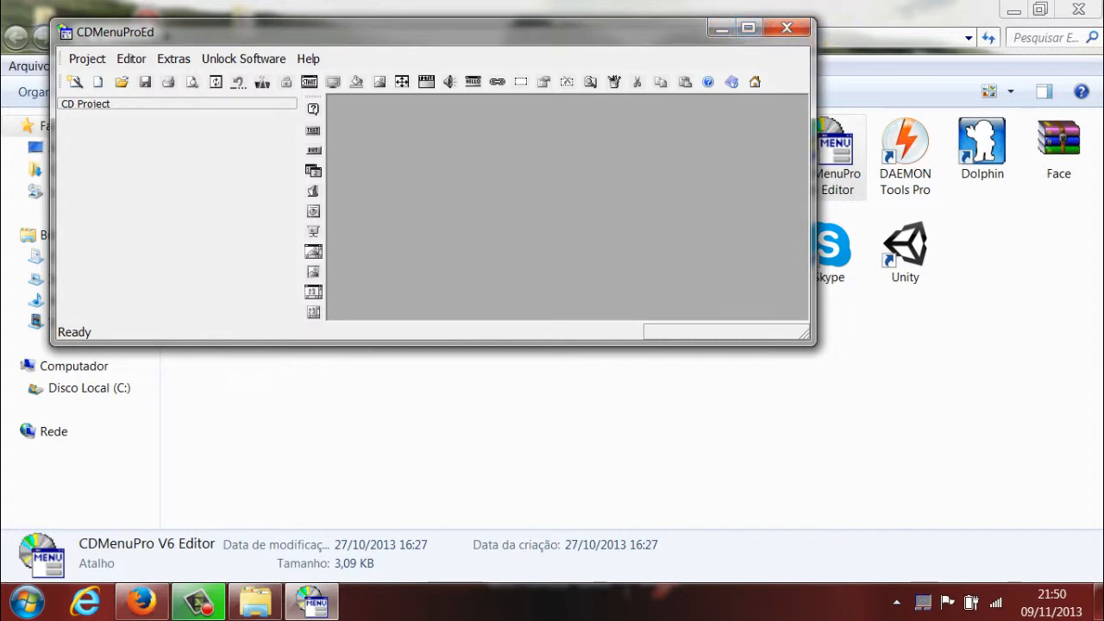
pyautogui.click(1079, 10)
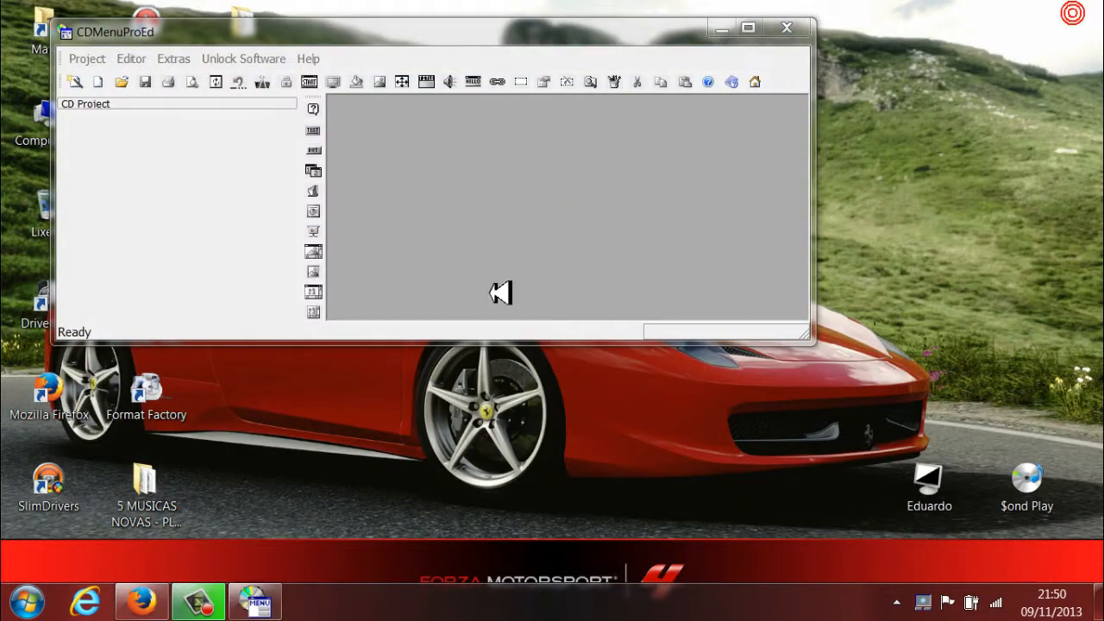
pyautogui.click(199, 603)
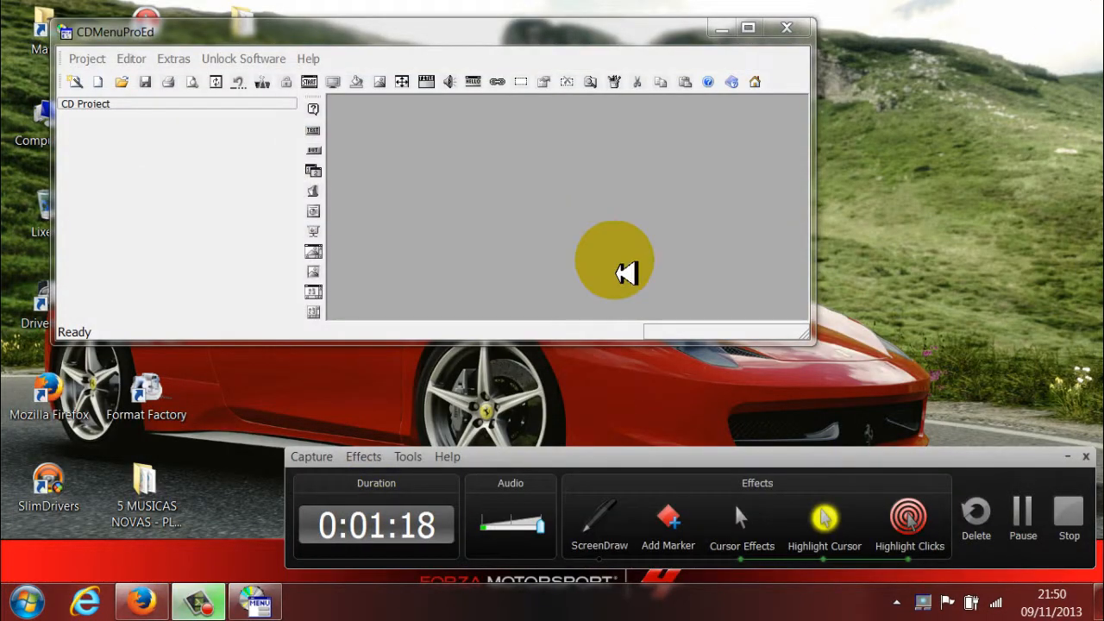
pyautogui.click(748, 31)
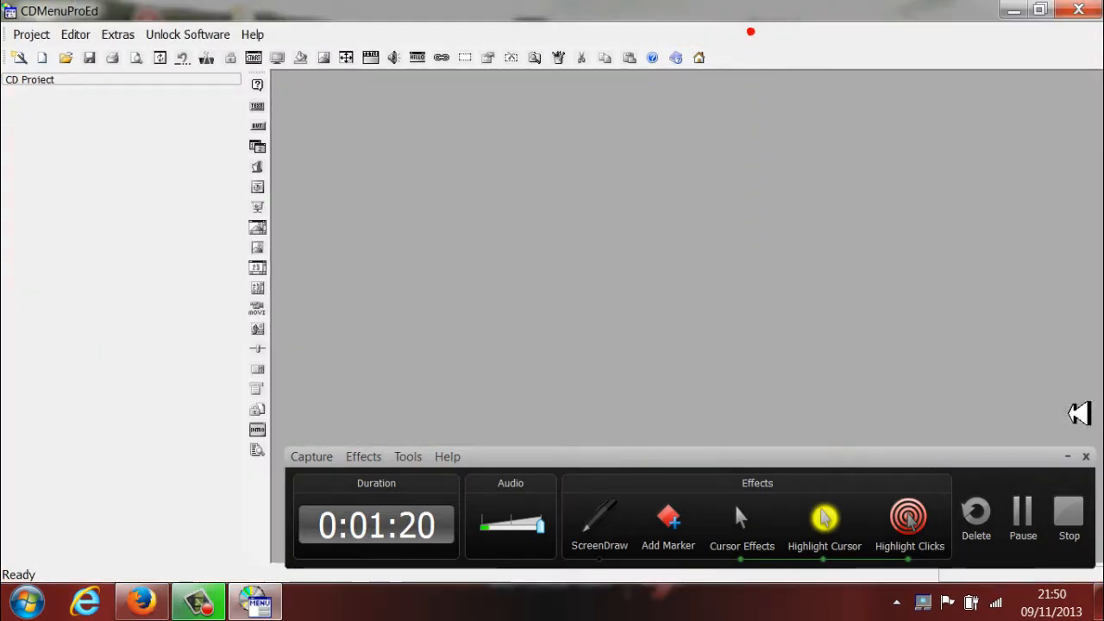
pyautogui.click(1062, 453)
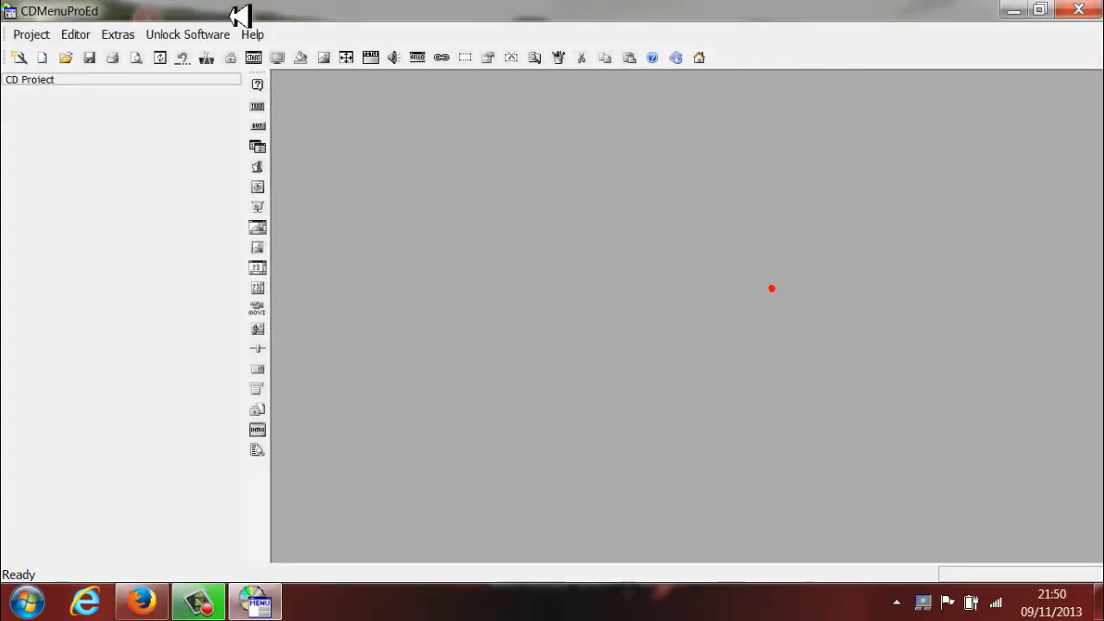
# Create a new project named Youtube in the Instaladores repository
pyautogui.click(31, 35)
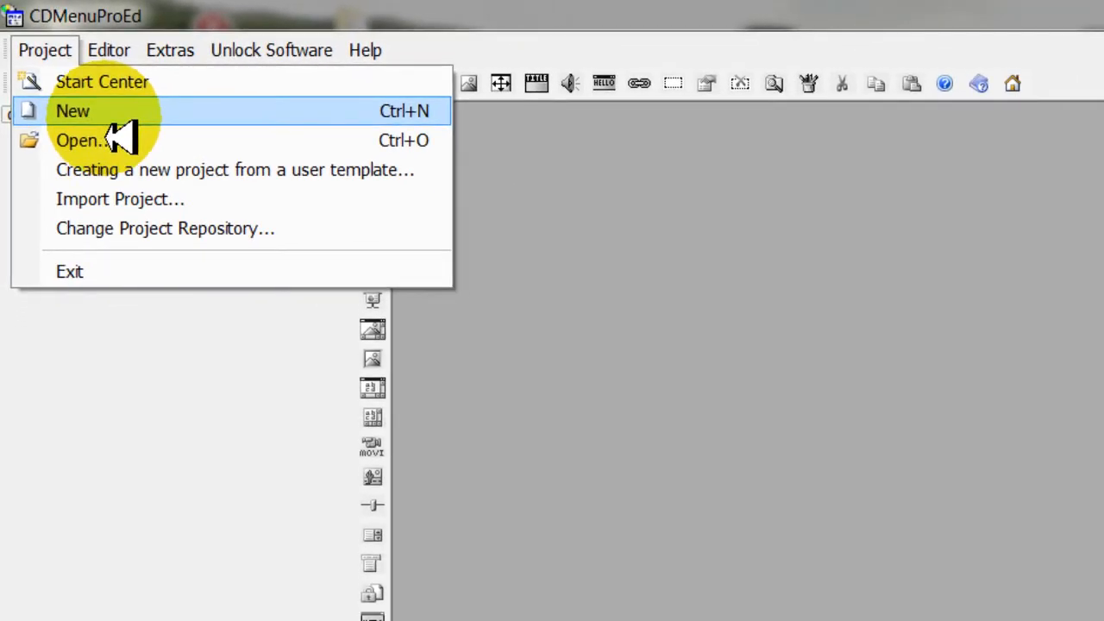
pyautogui.click(110, 112)
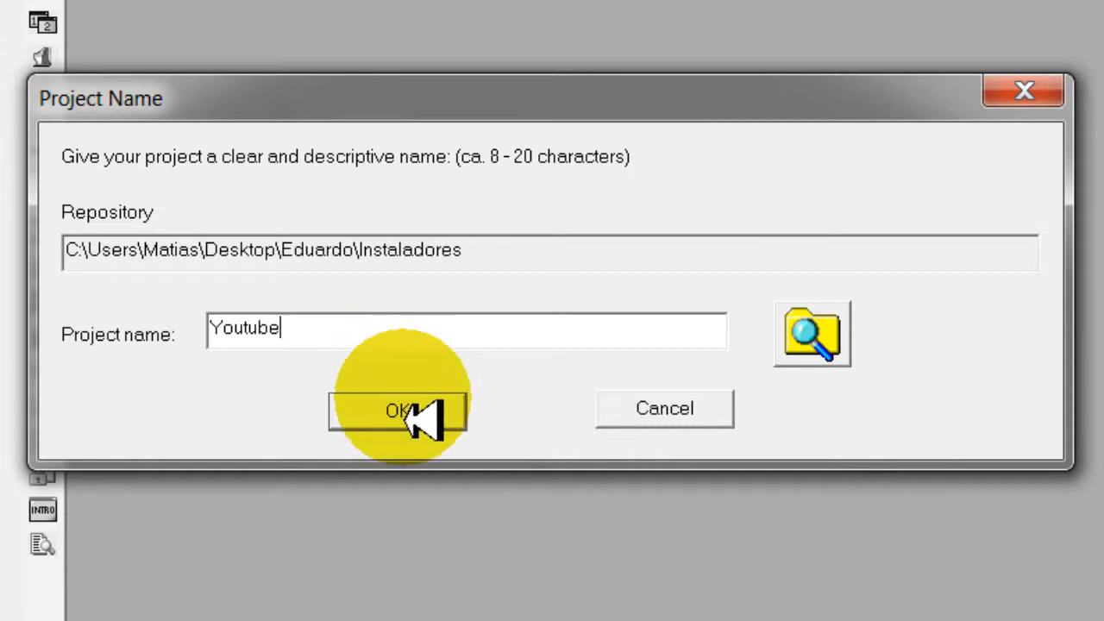
pyautogui.click(407, 420)
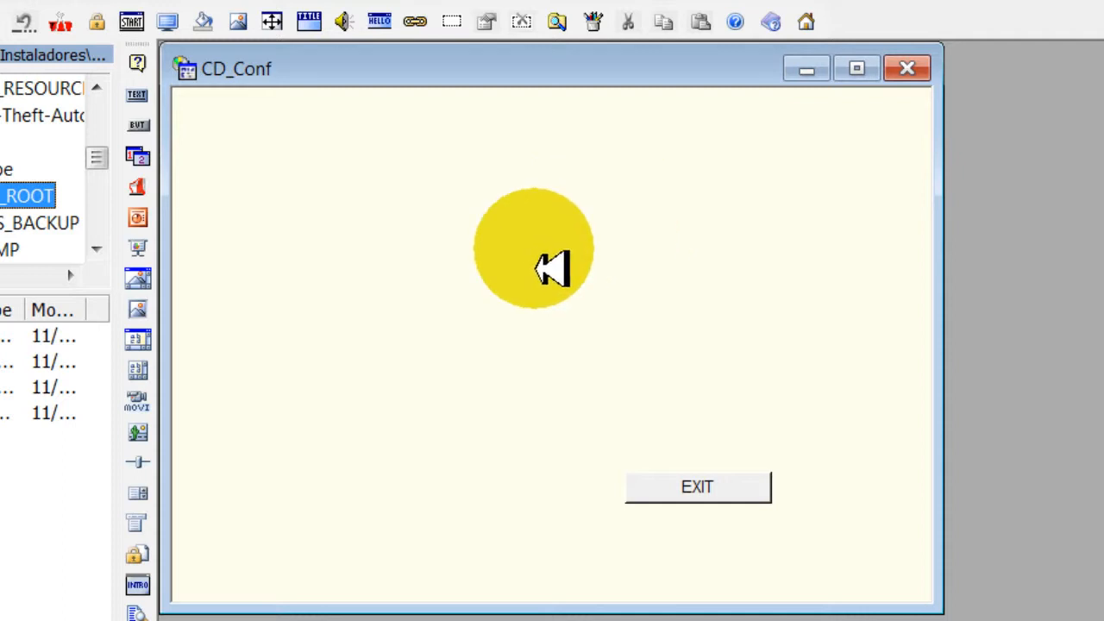
# Move the EXIT button to the lower-right corner of the menu page and delete it
pyautogui.click(578, 289)
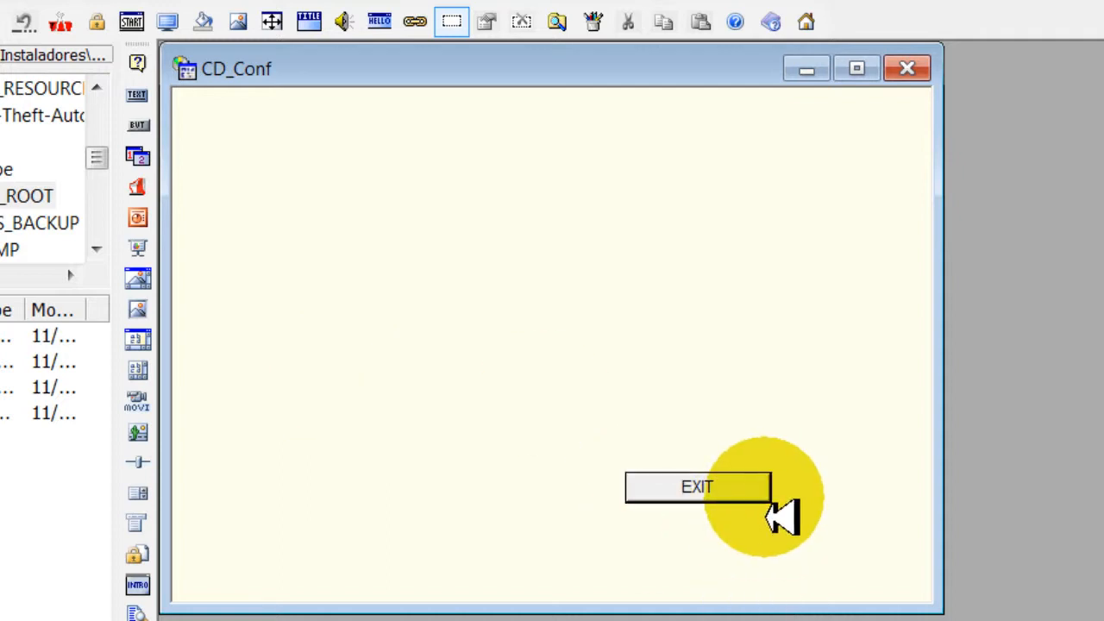
pyautogui.click(733, 500)
pyautogui.moveTo(754, 509); pyautogui.dragTo(831, 575)
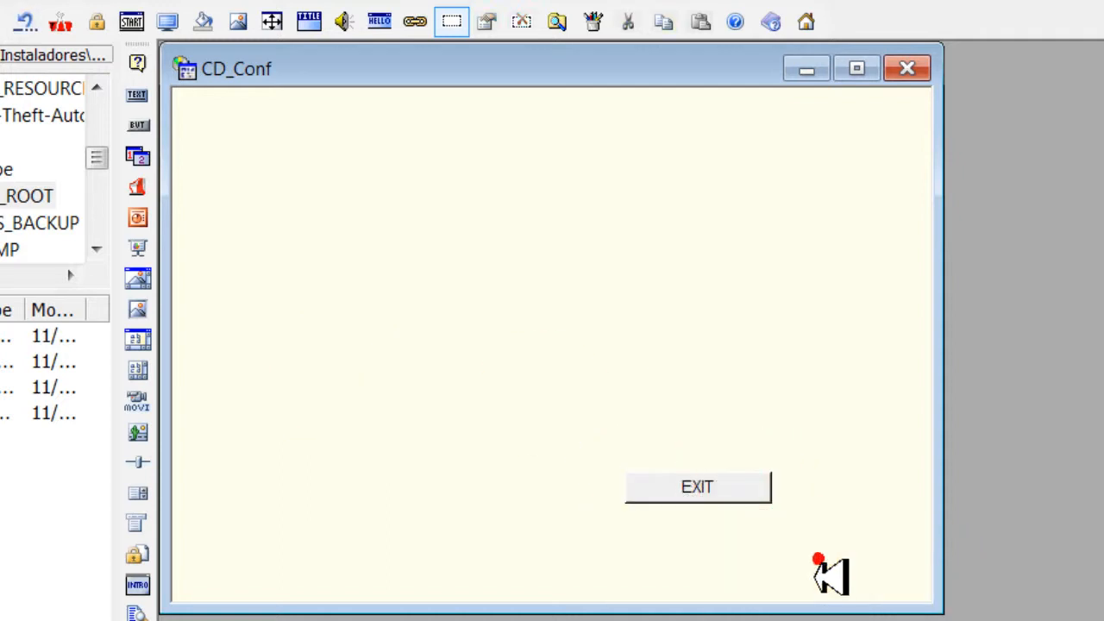
pyautogui.moveTo(683, 514); pyautogui.dragTo(863, 594)
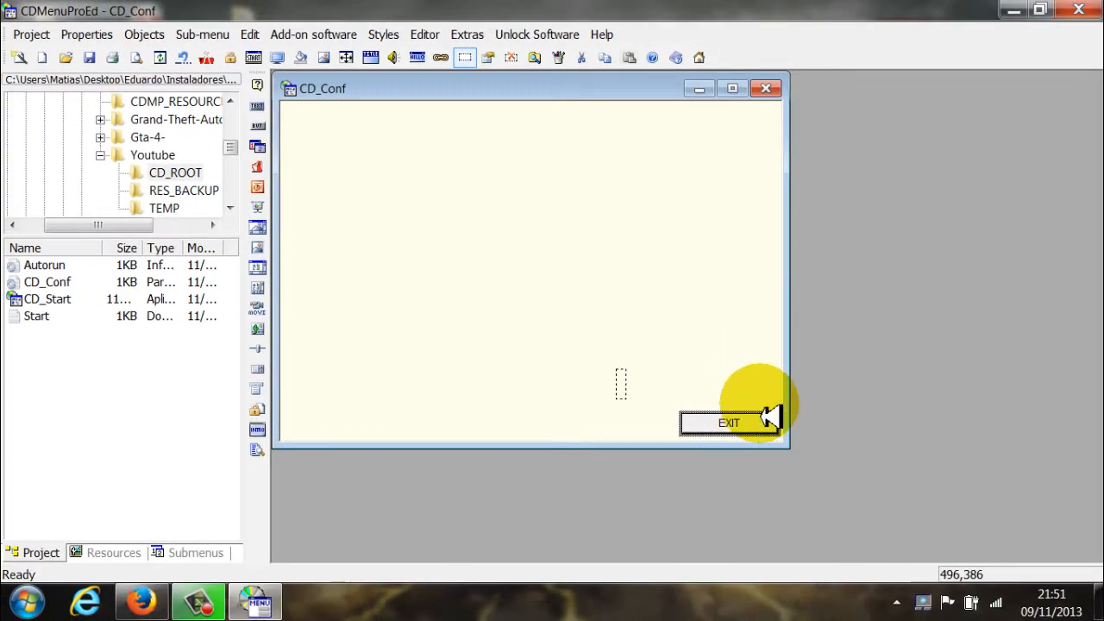
pyautogui.click(745, 468)
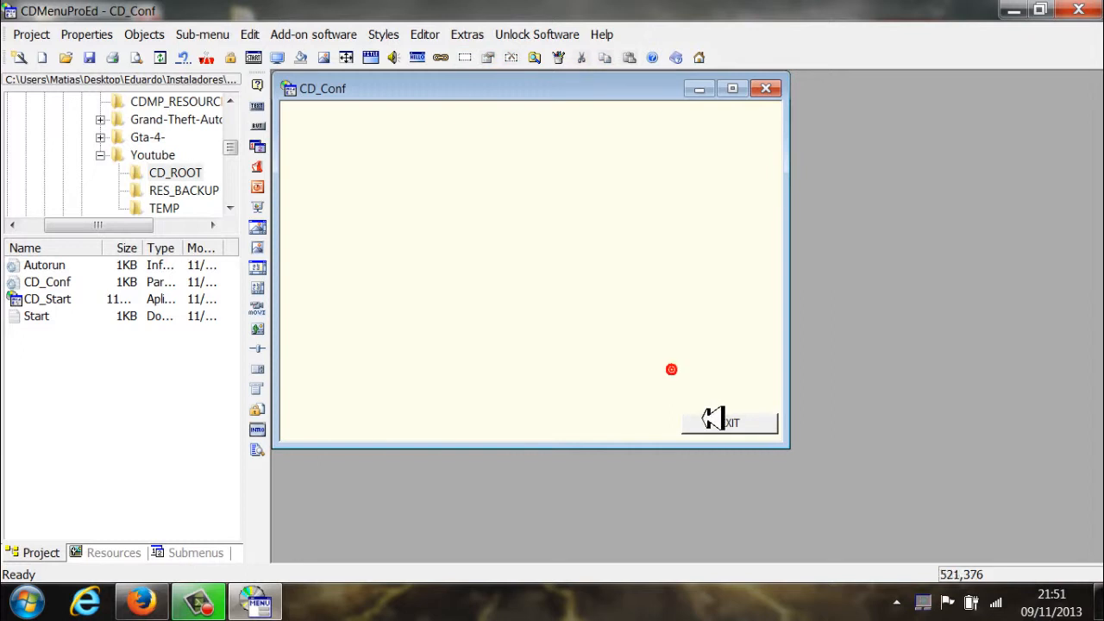
pyautogui.click(764, 433)
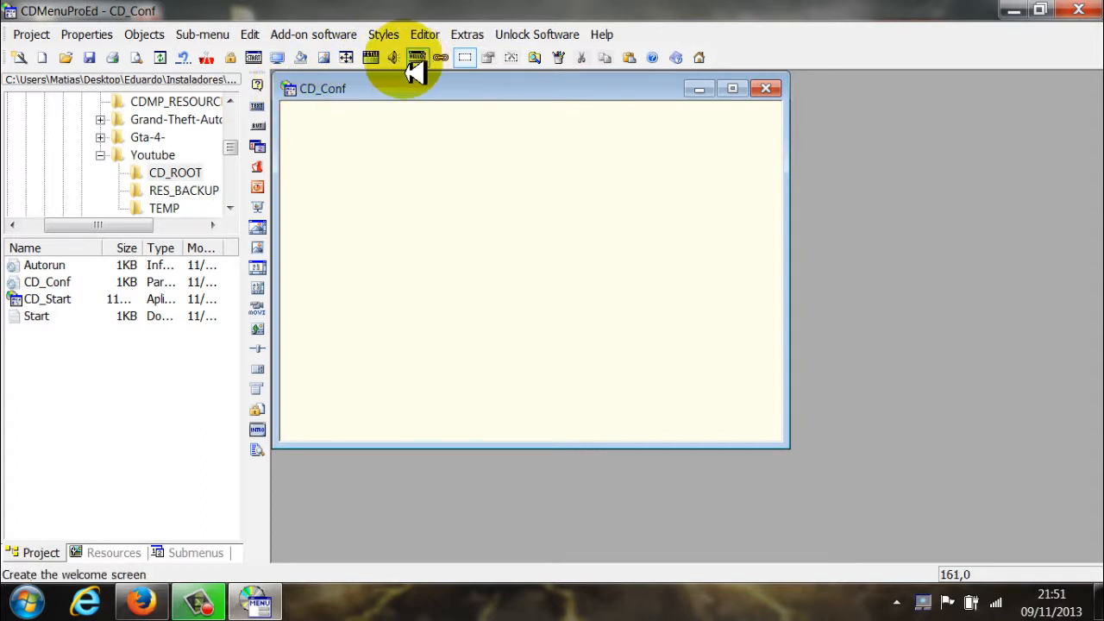
# Set the menu's title bar text to Youtube with no icon displayed in the title bar
pyautogui.click(370, 58)
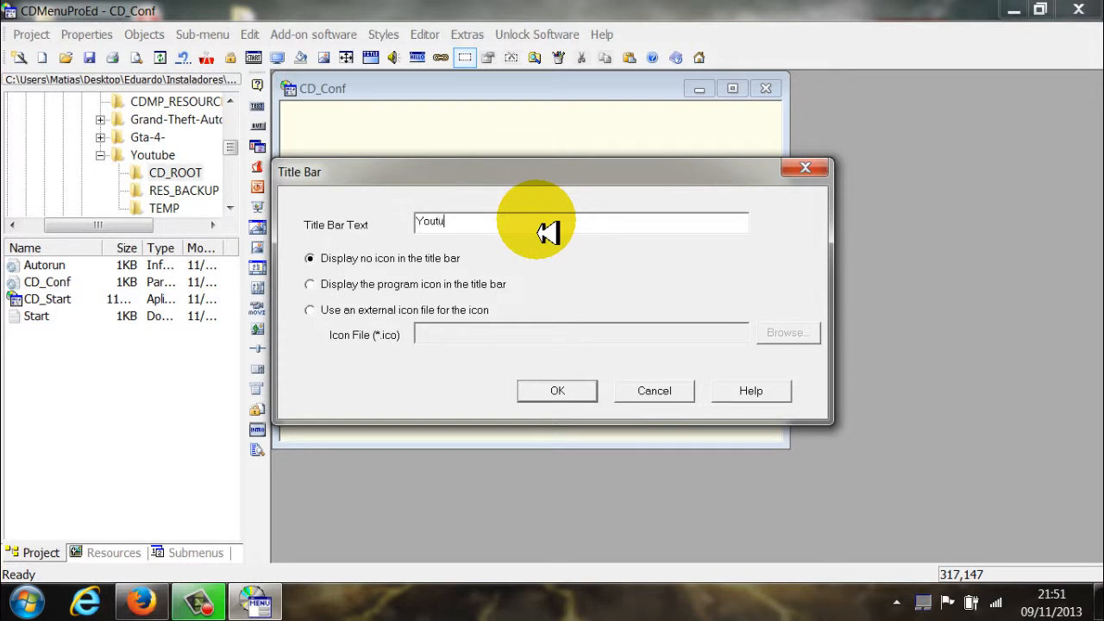
pyautogui.write('e')
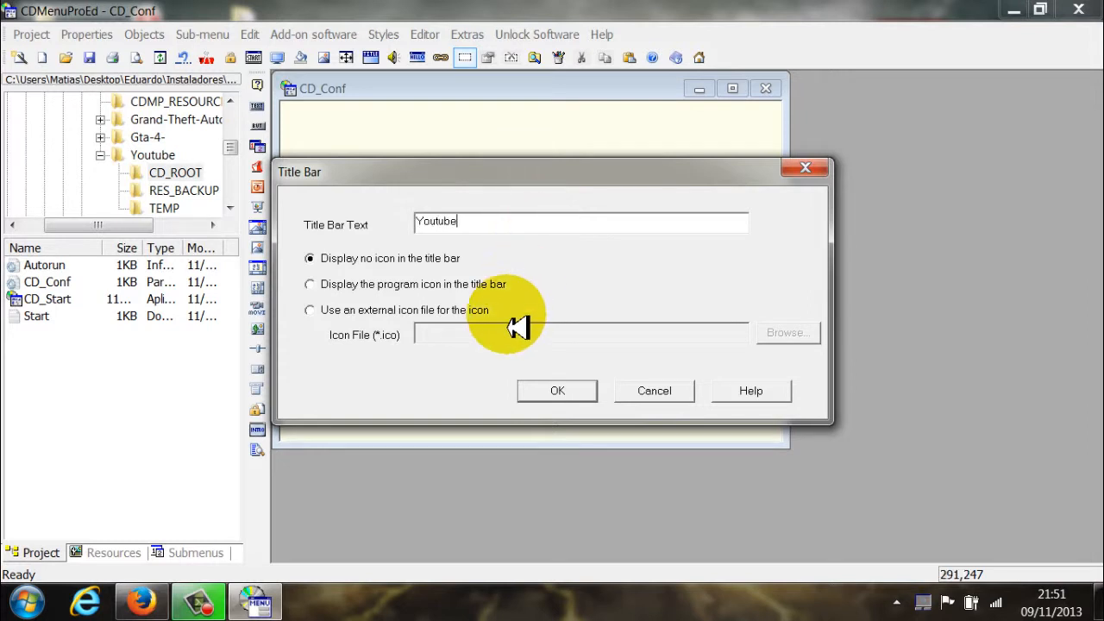
pyautogui.click(550, 395)
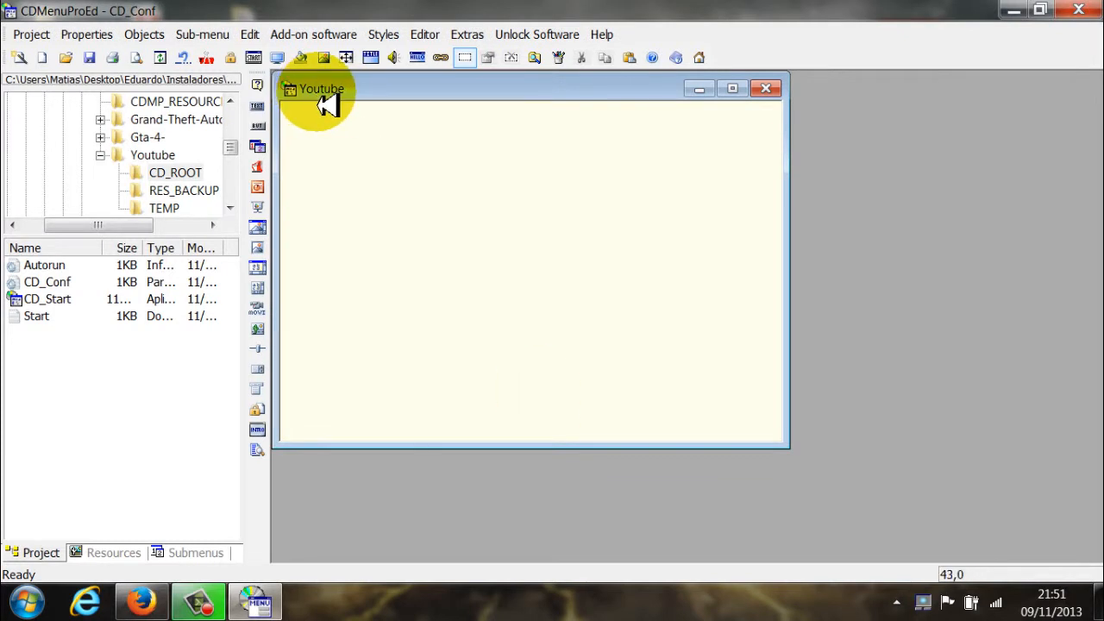
pyautogui.click(44, 36)
pyautogui.click(86, 136)
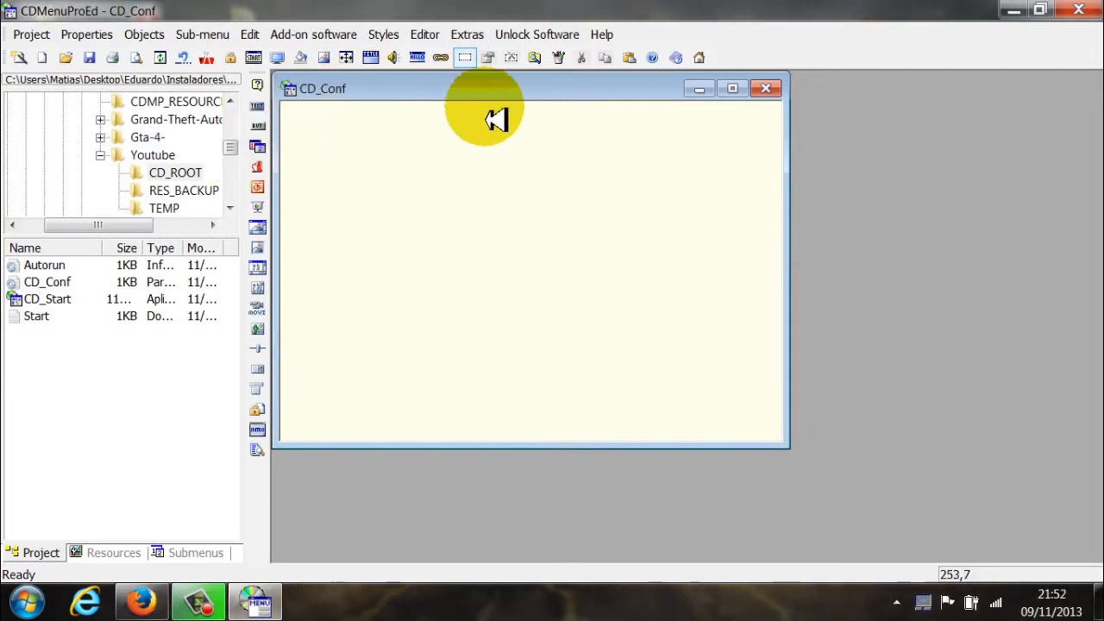
# Insert a new button on the empty menu page with the text Youtube Pagina Inicial
pyautogui.click(507, 150)
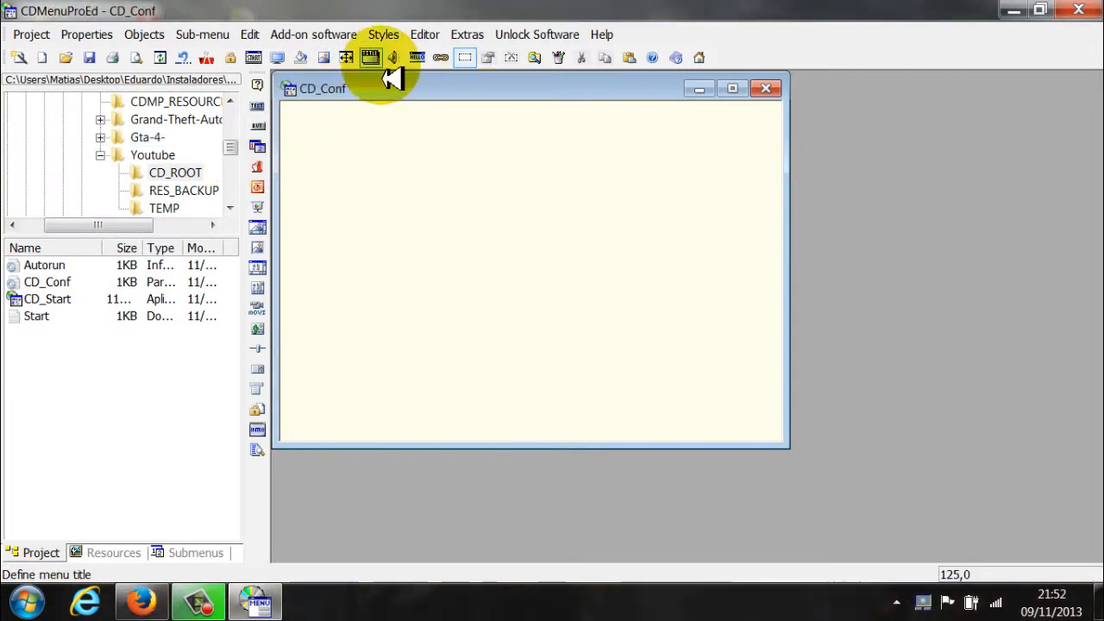
pyautogui.click(570, 165)
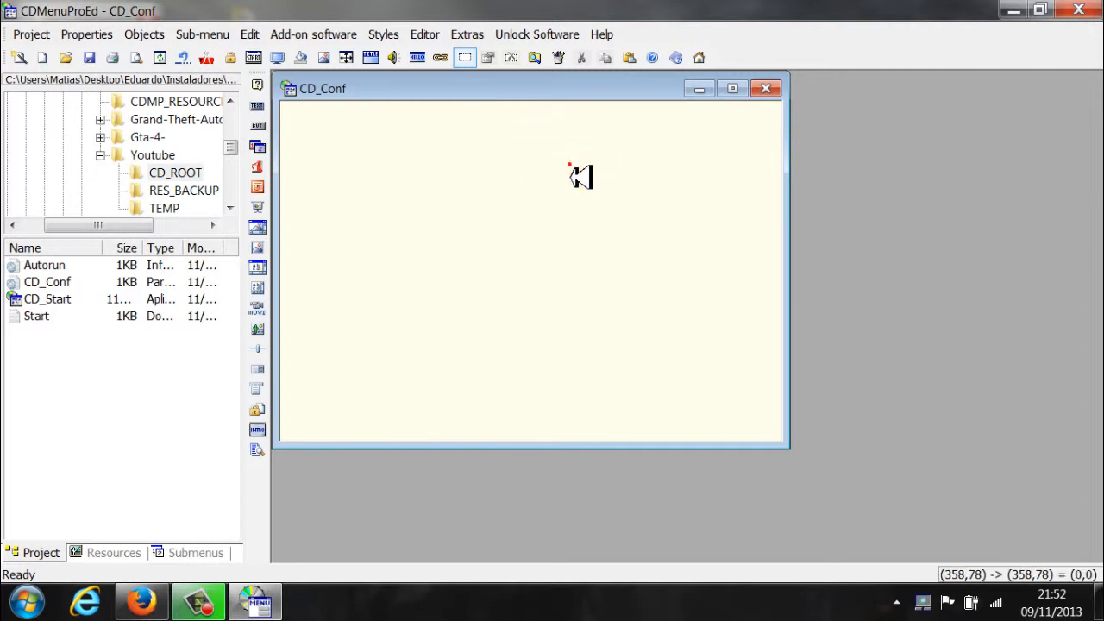
pyautogui.rightClick(470, 145)
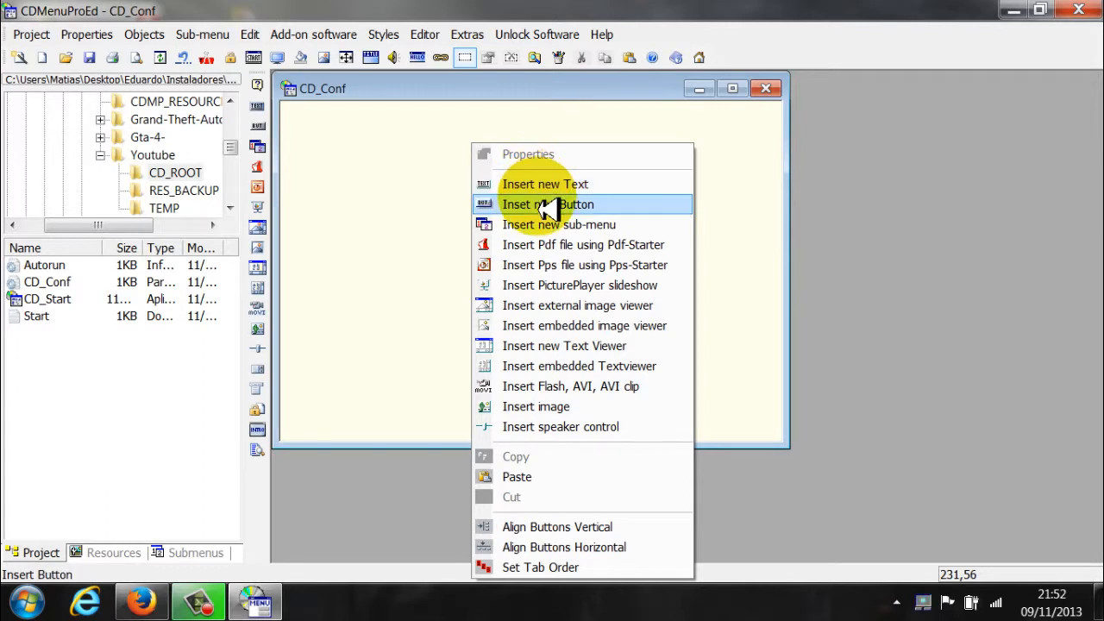
pyautogui.click(547, 204)
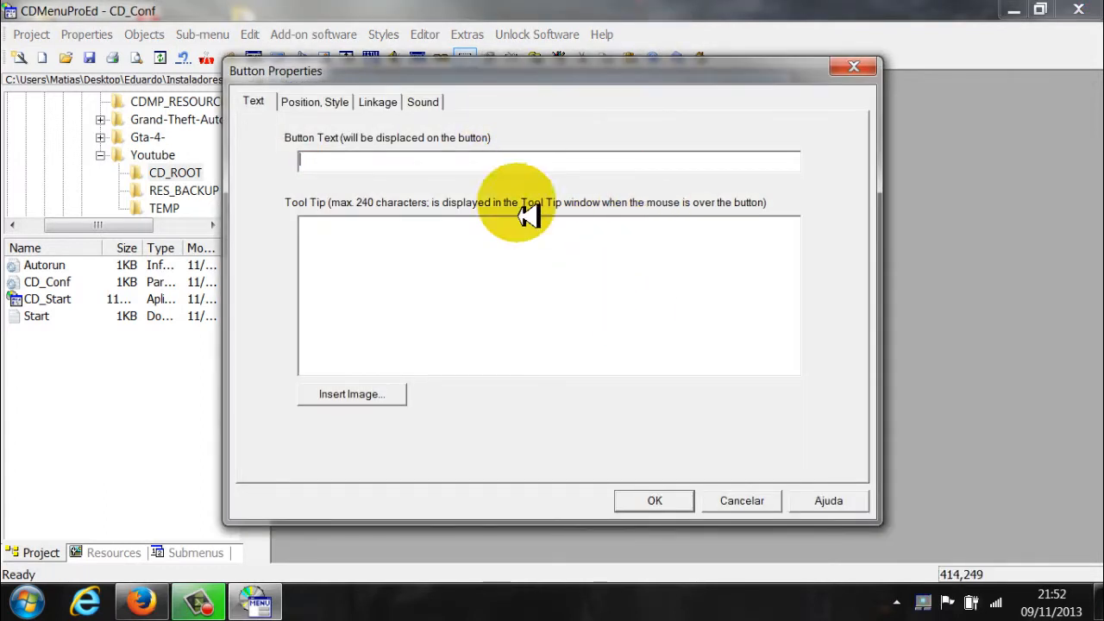
pyautogui.click(513, 167)
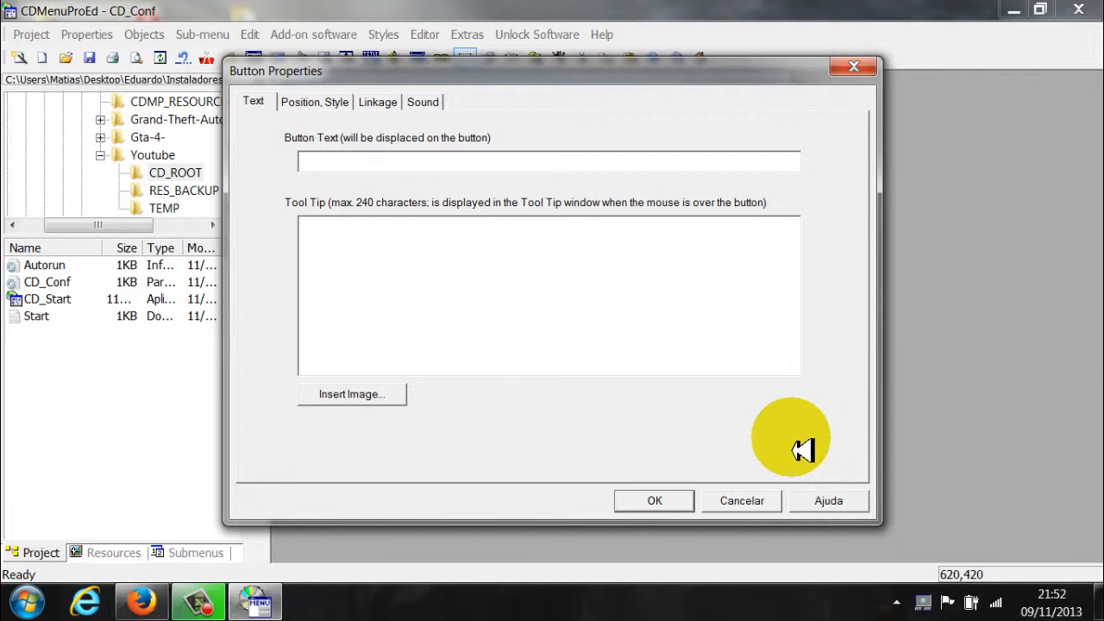
pyautogui.click(644, 164)
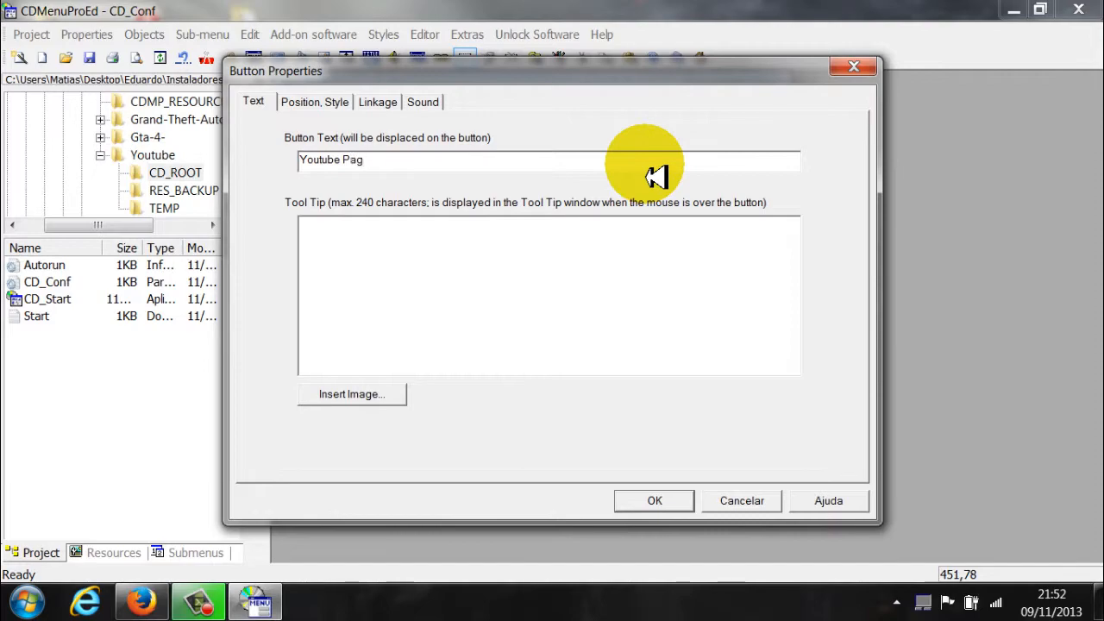
pyautogui.write('a Inicial')
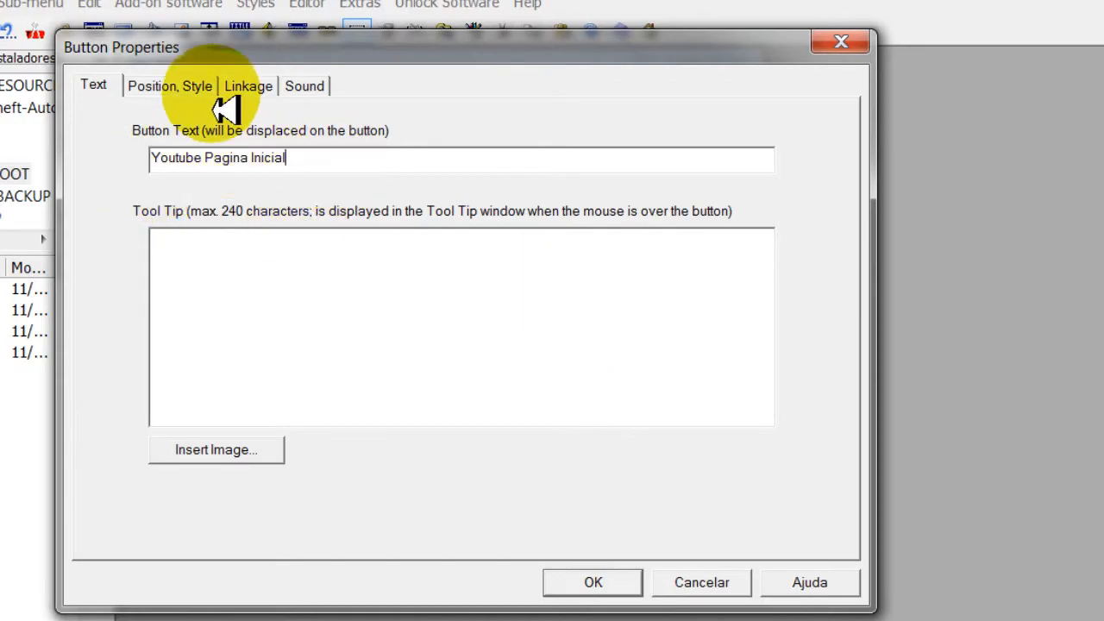
pyautogui.click(254, 91)
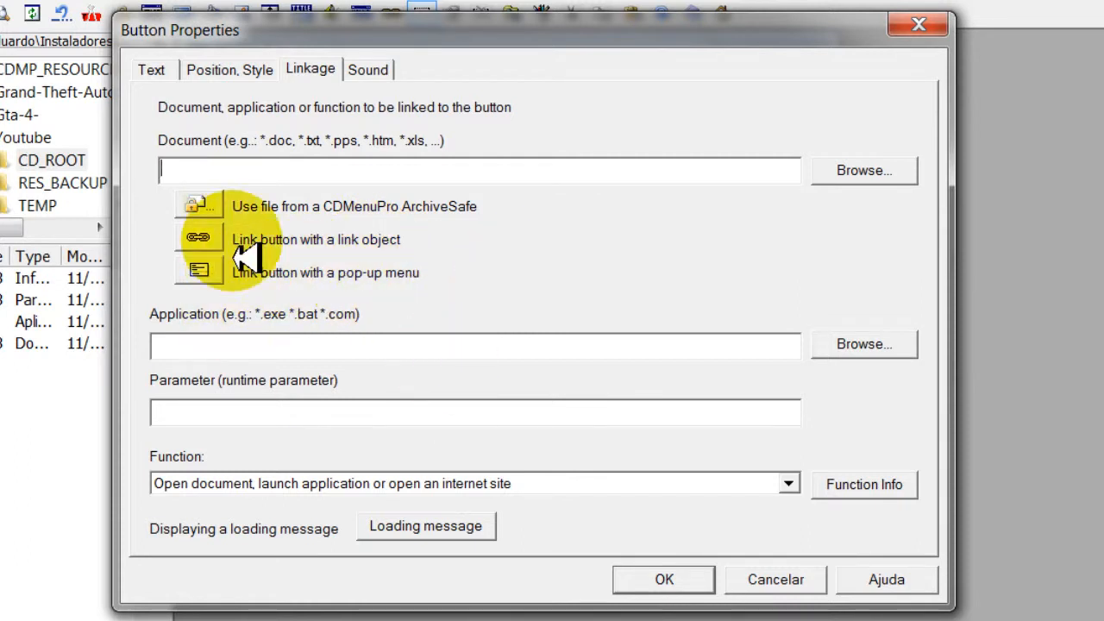
pyautogui.click(371, 69)
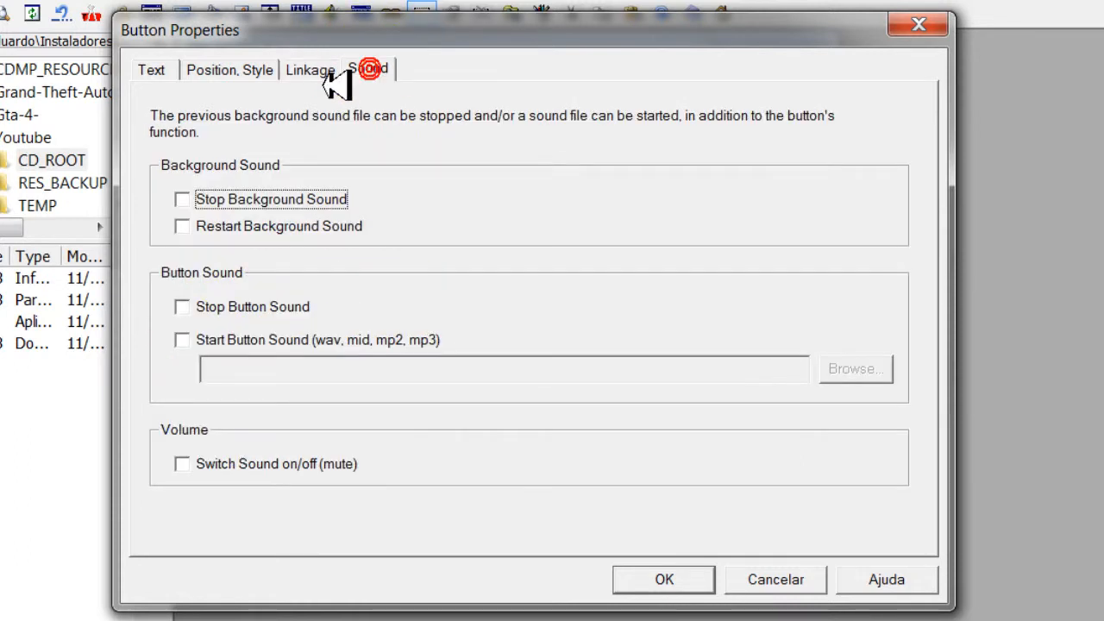
pyautogui.click(318, 69)
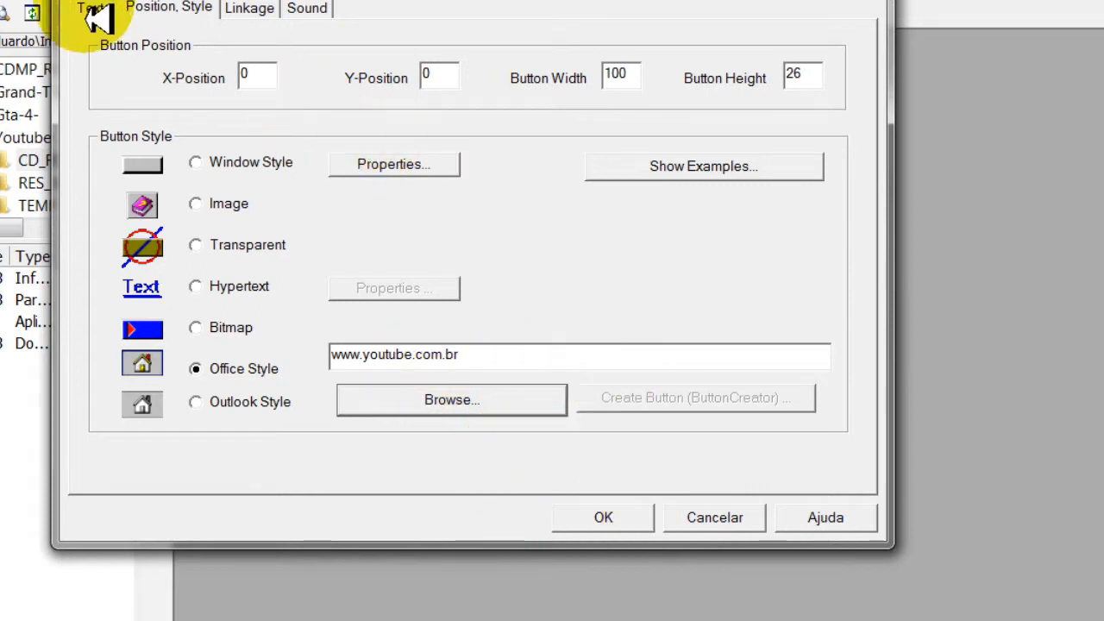
pyautogui.click(95, 11)
pyautogui.click(639, 516)
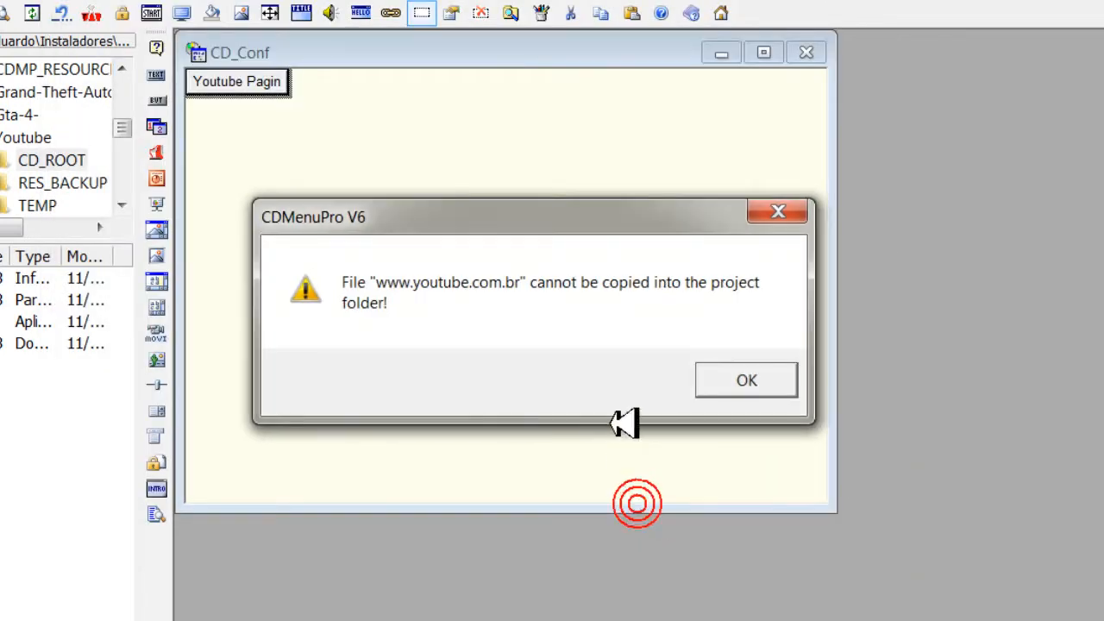
pyautogui.click(769, 376)
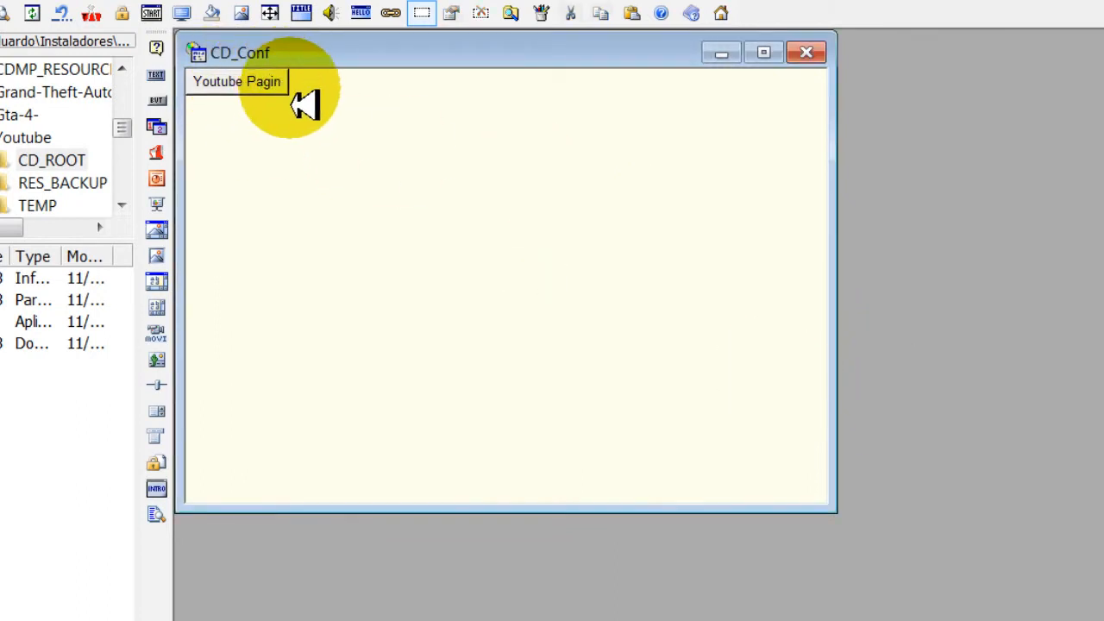
# Change the text of the Youtube Pagina Inicial button to Youtube Home and apply the change
pyautogui.rightClick(260, 90)
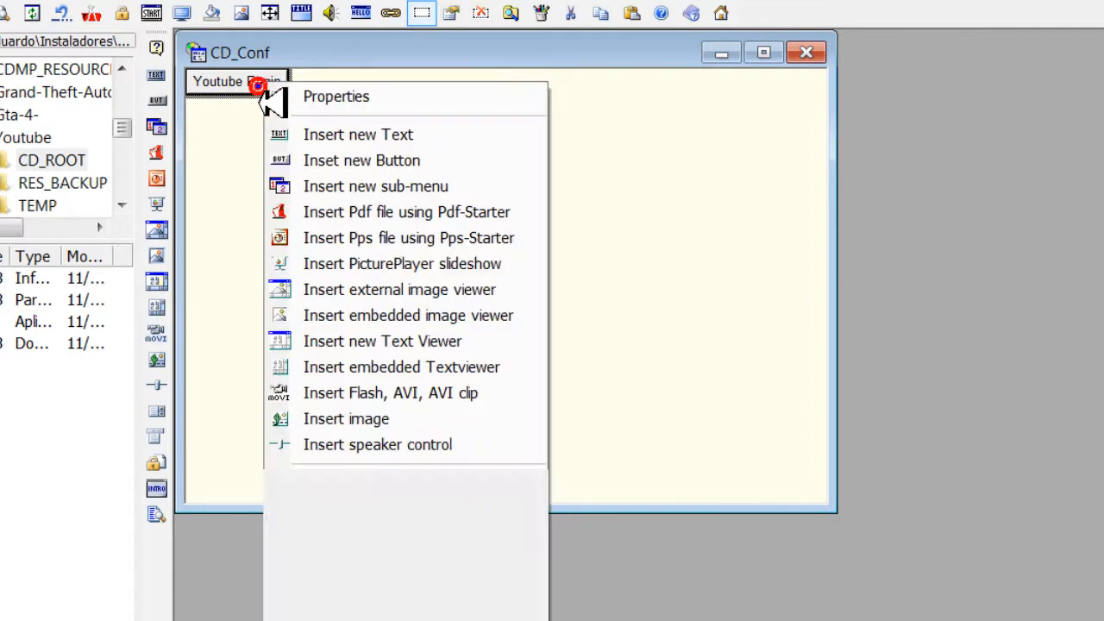
pyautogui.click(320, 97)
pyautogui.click(415, 153)
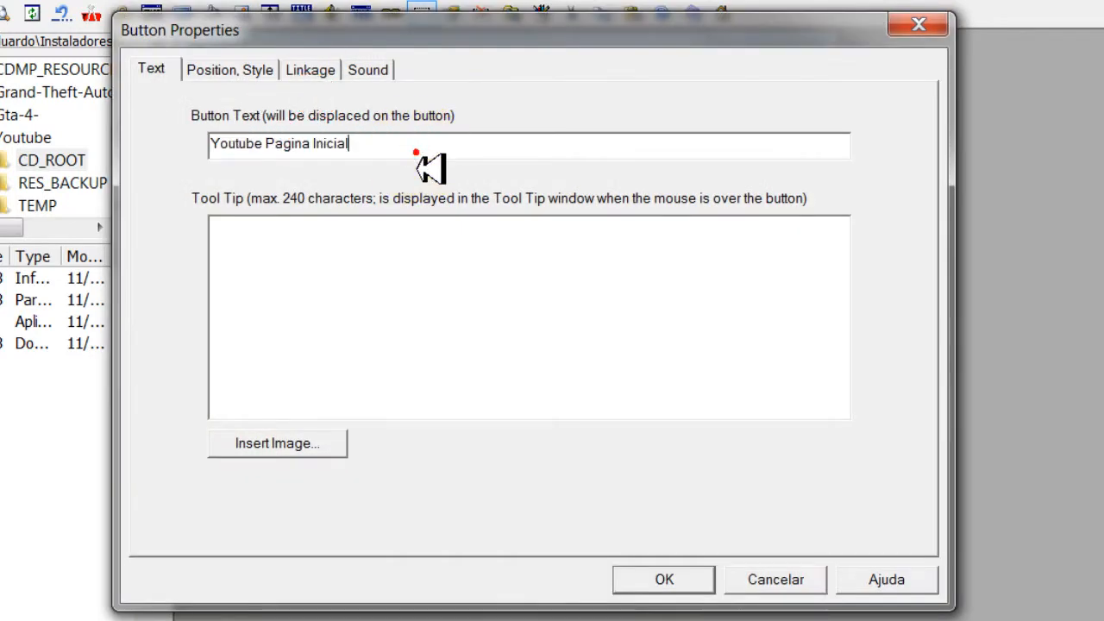
pyautogui.click(310, 145)
pyautogui.press('BackSpace')
pyautogui.press('BackSpace')
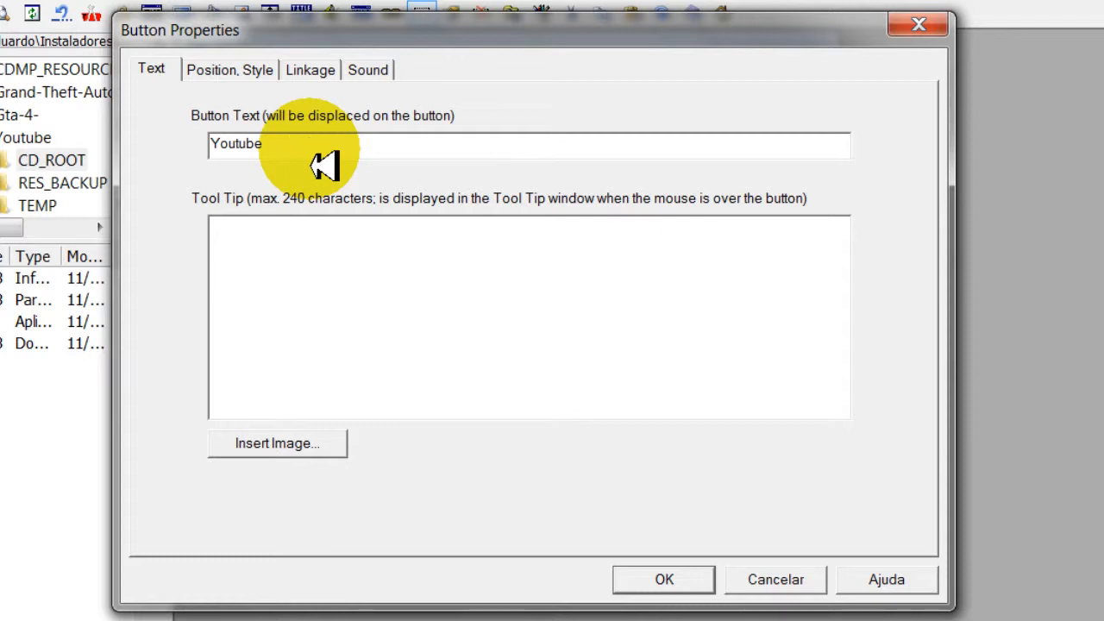
pyautogui.write('e')
pyautogui.press('Return')
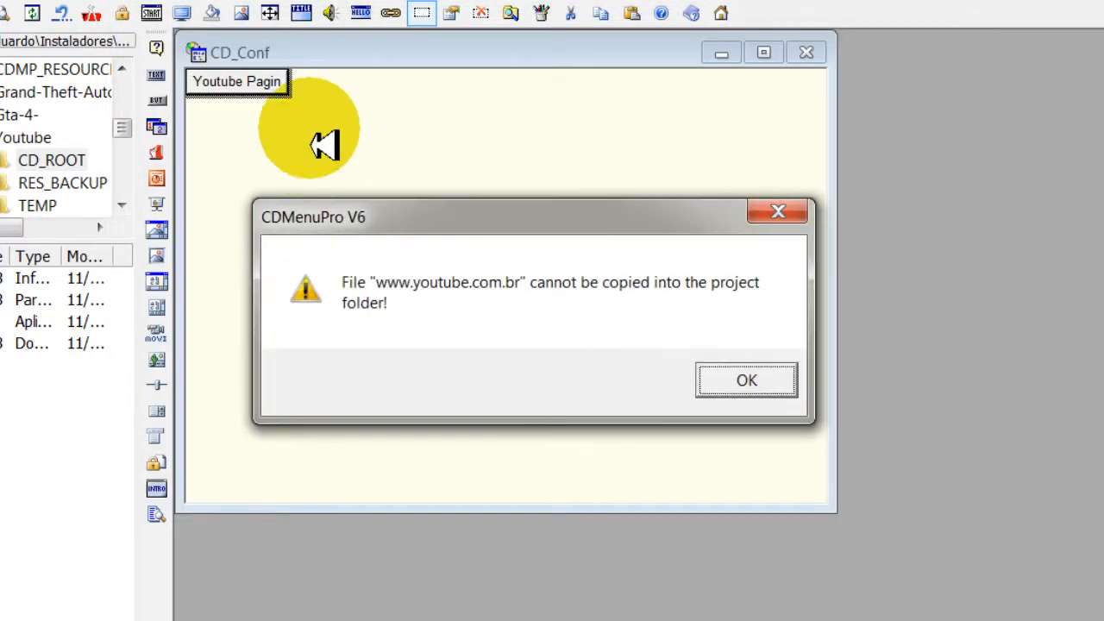
pyautogui.click(749, 383)
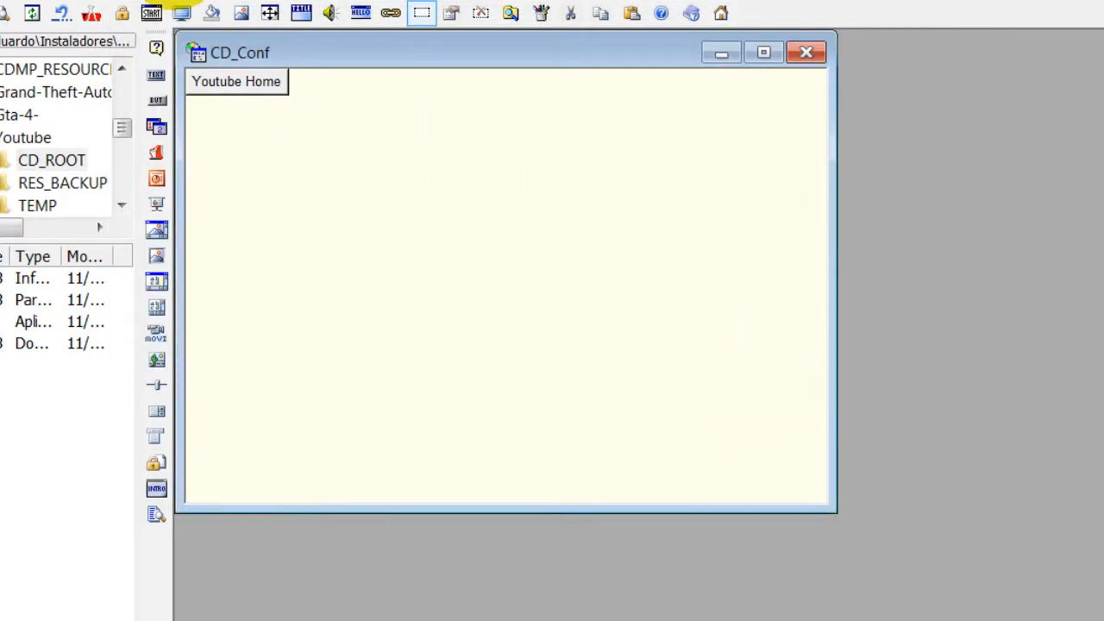
# Move the Youtube Home button to the lower-left corner of the menu page
pyautogui.click(246, 86)
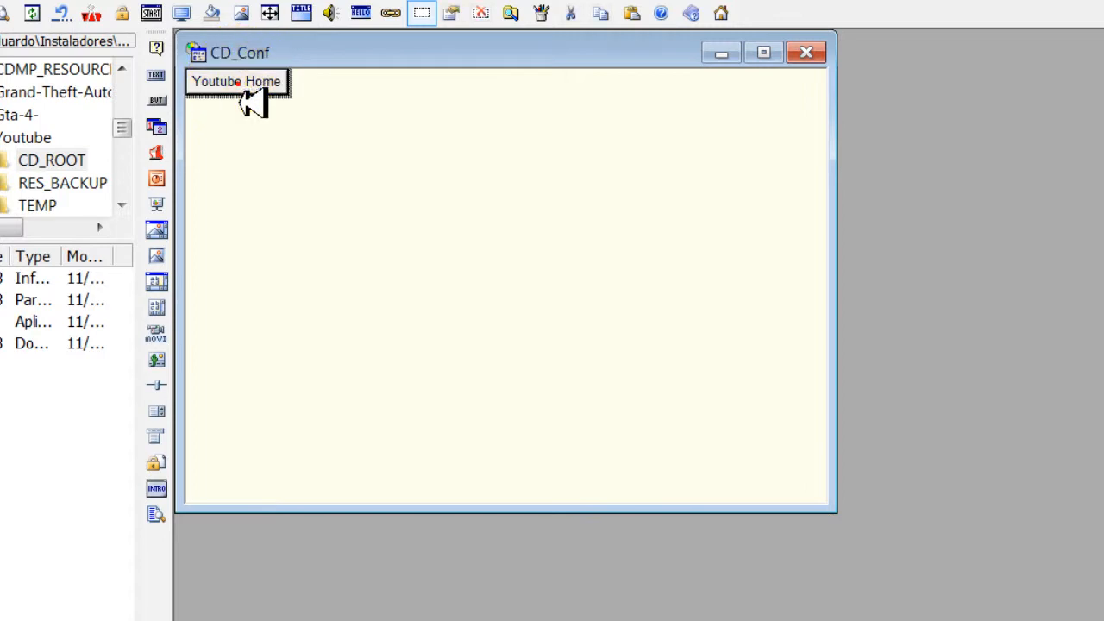
pyautogui.moveTo(429, 473); pyautogui.dragTo(269, 451)
pyautogui.moveTo(258, 76)
pyautogui.mouseDown()
pyautogui.moveTo(276, 86)
pyautogui.moveTo(284, 267)
pyautogui.moveTo(320, 525)
pyautogui.mouseUp()
pyautogui.moveTo(319, 465)
pyautogui.mouseDown()
pyautogui.moveTo(327, 475)
pyautogui.moveTo(233, 509)
pyautogui.mouseUp()
pyautogui.click(372, 402)
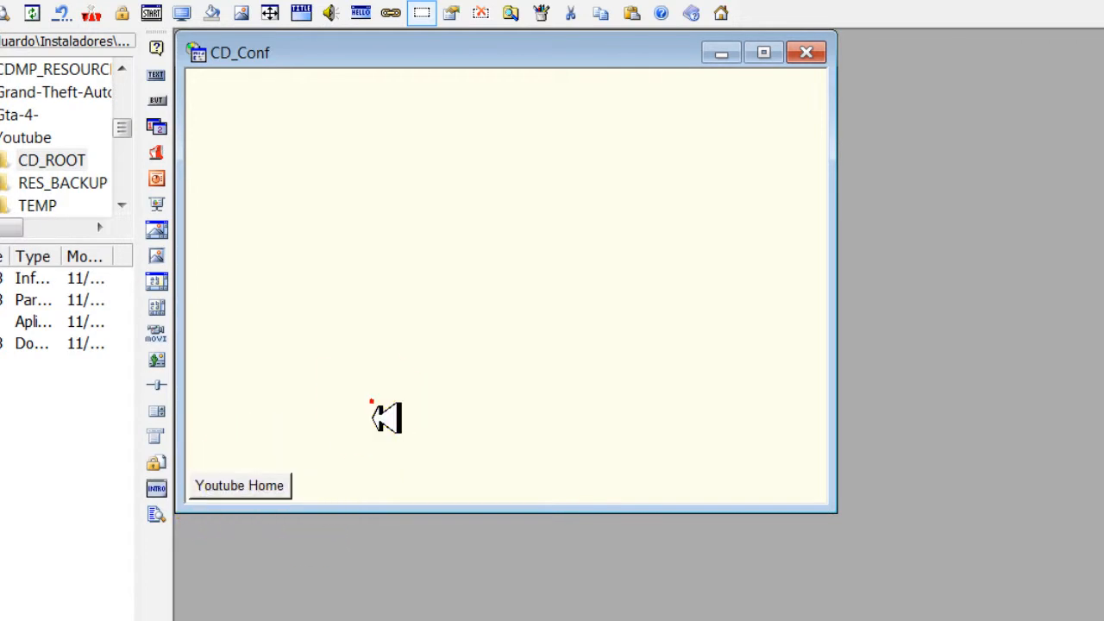
# Insert a second button on the menu page with the text Meu Canal
pyautogui.rightClick(643, 209)
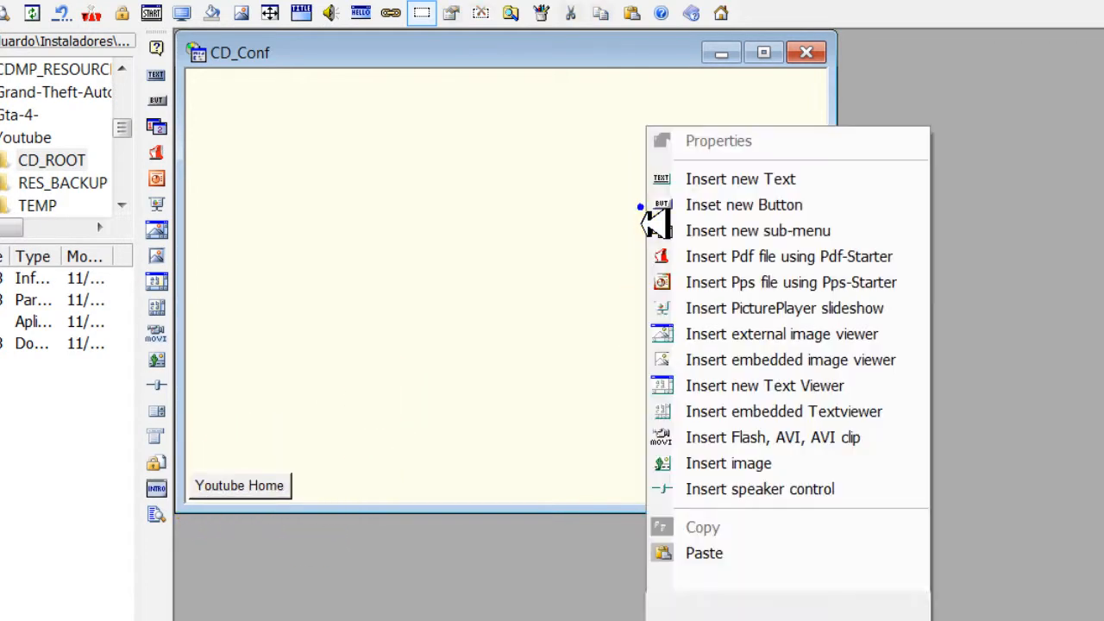
pyautogui.click(731, 209)
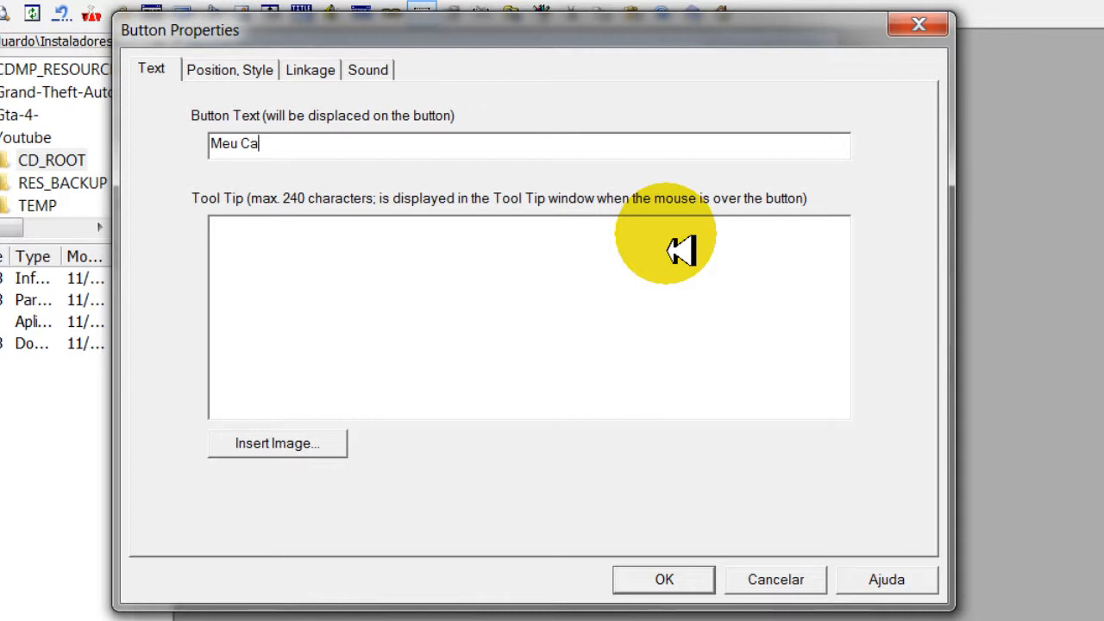
pyautogui.write('Meu Canal')
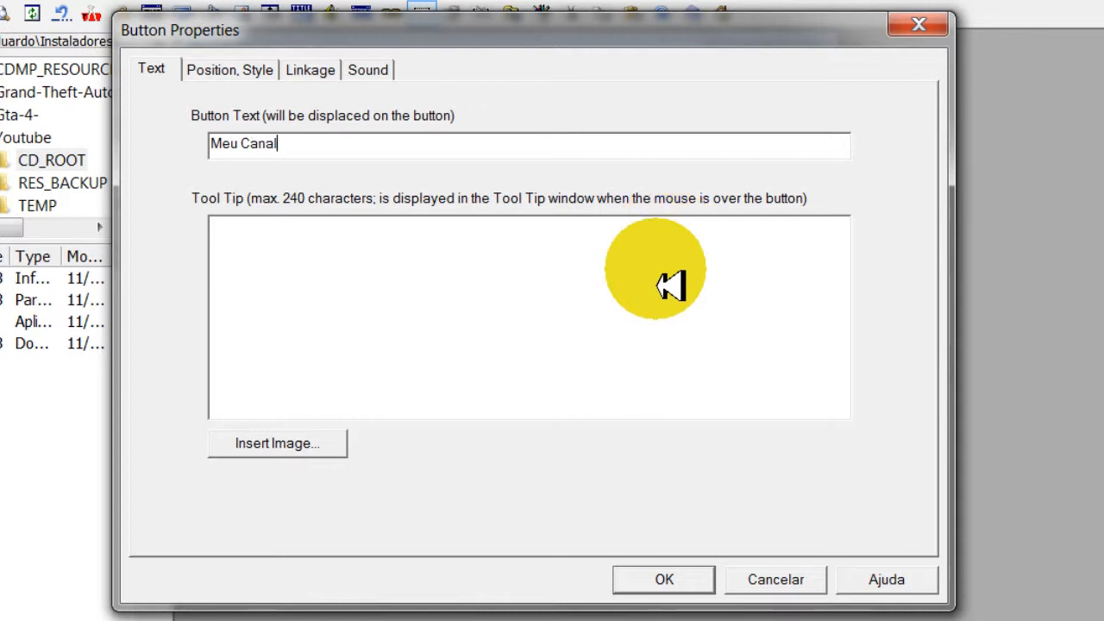
pyautogui.click(638, 580)
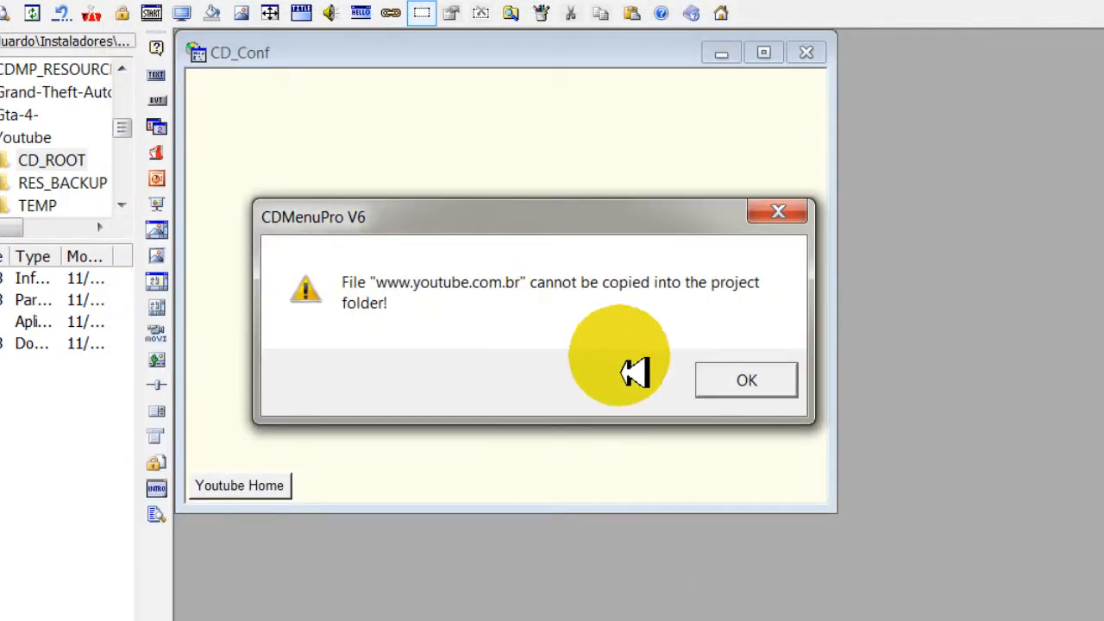
pyautogui.click(730, 380)
# Move the Meu Canal button to the lower-right corner of the menu page
pyautogui.click(263, 119)
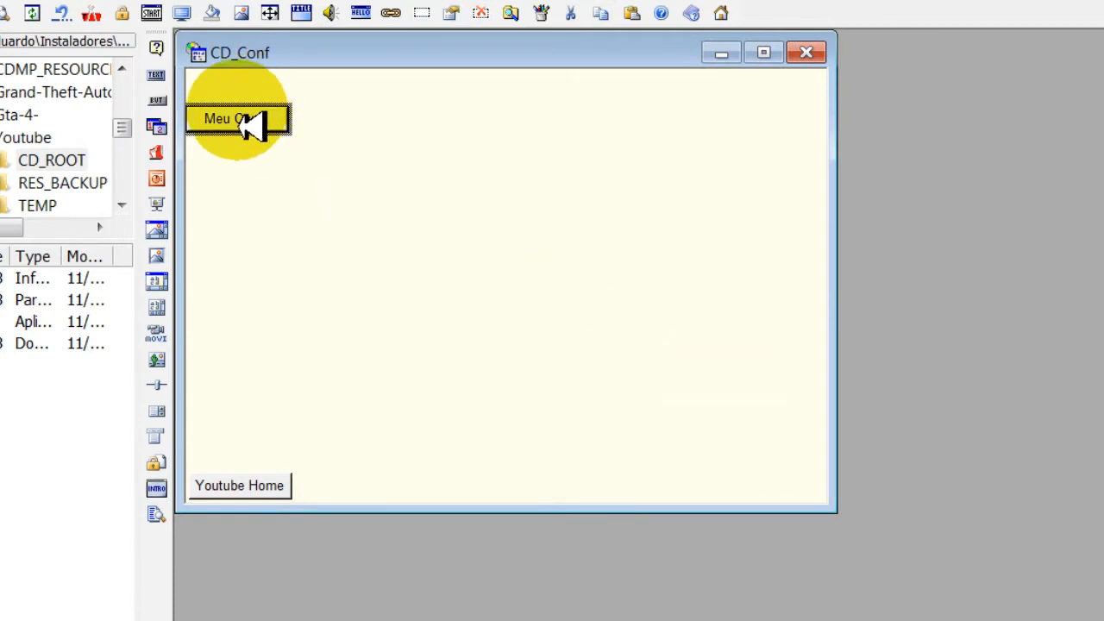
pyautogui.moveTo(253, 124); pyautogui.dragTo(494, 276)
pyautogui.moveTo(790, 490); pyautogui.dragTo(792, 492)
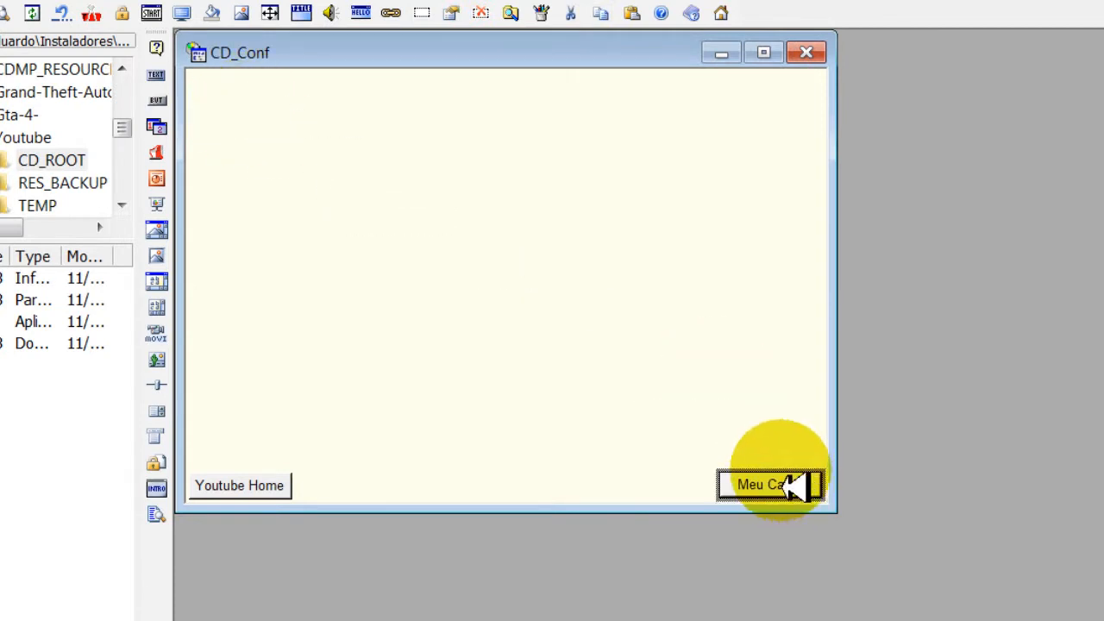
pyautogui.click(768, 488)
# Insert a third button on the menu page with the text Videos
pyautogui.rightClick(526, 326)
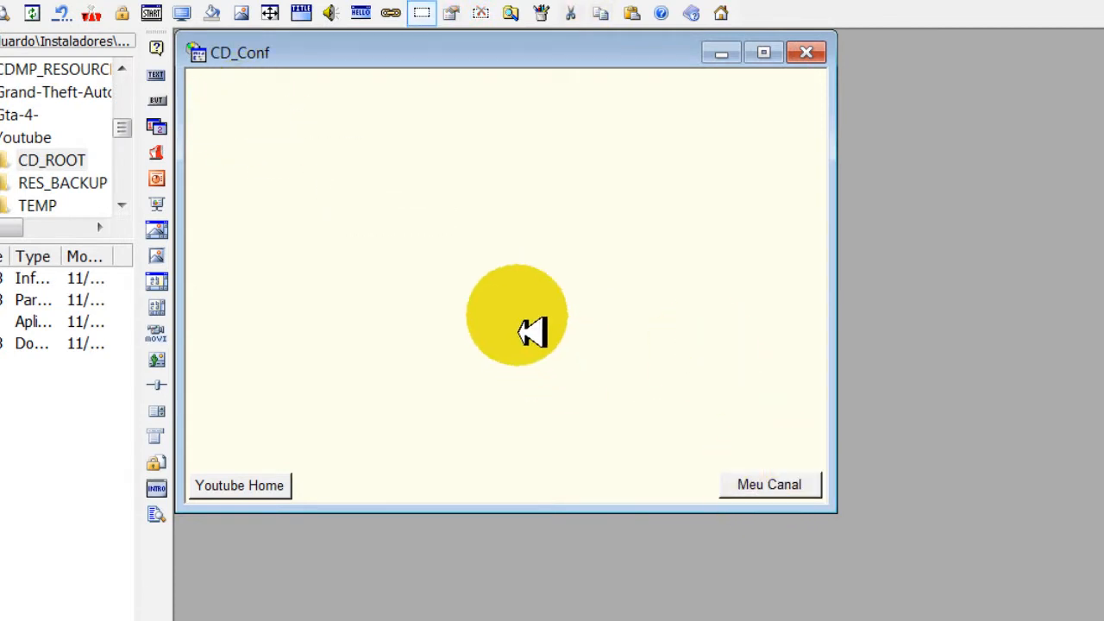
pyautogui.click(614, 205)
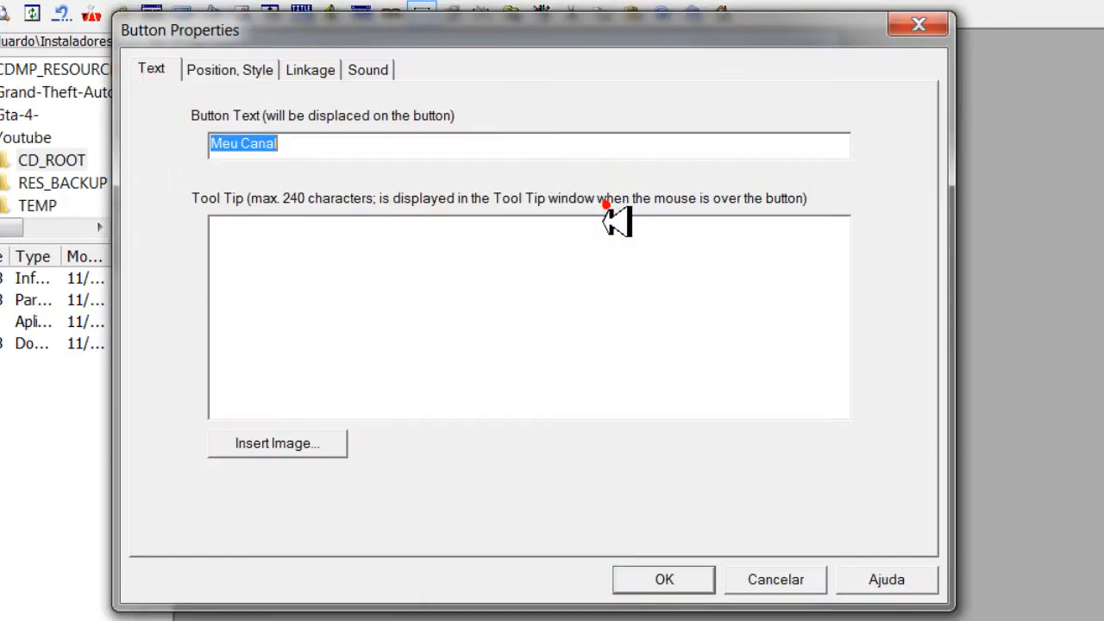
pyautogui.press('BackSpace')
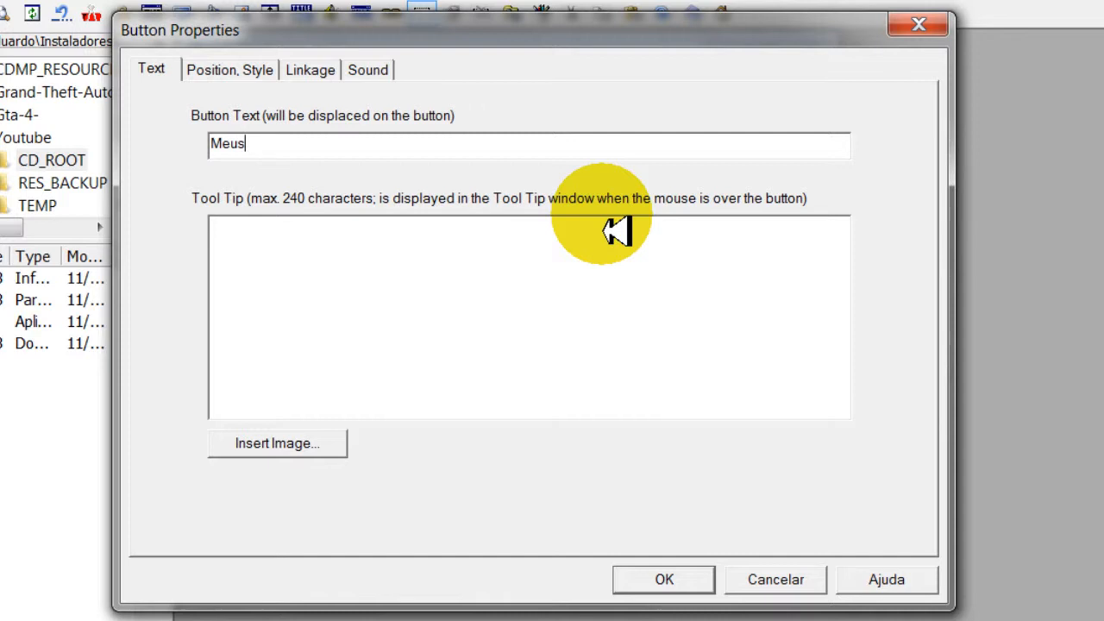
pyautogui.write('Videos')
pyautogui.click(694, 584)
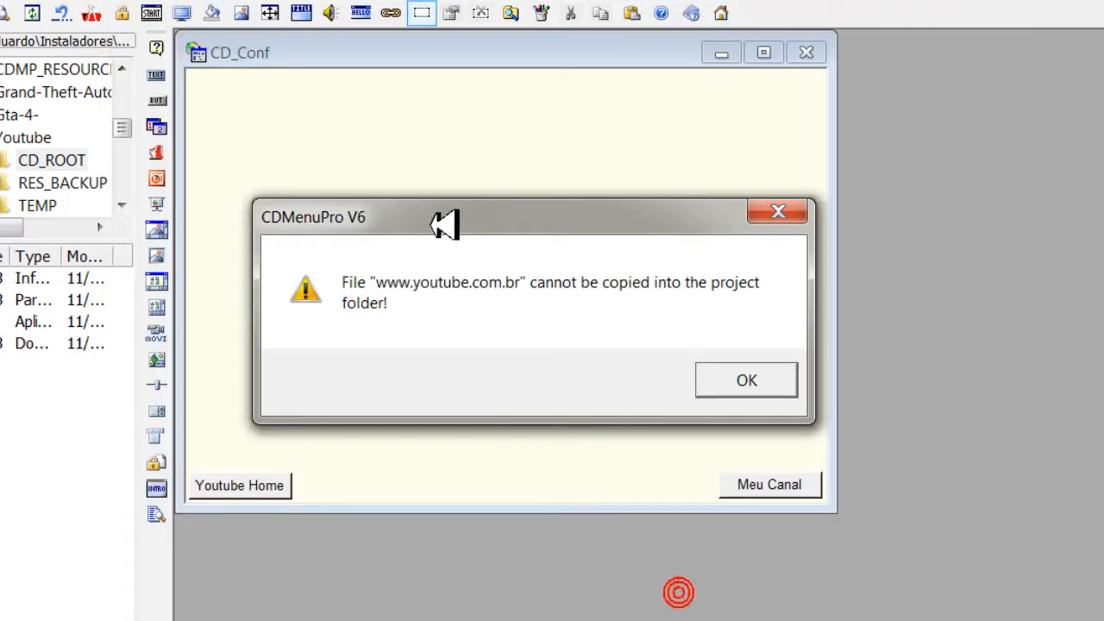
pyautogui.click(747, 381)
# Place the Videos button in the lower middle of the menu page, slightly above and between the other two buttons
pyautogui.click(223, 163)
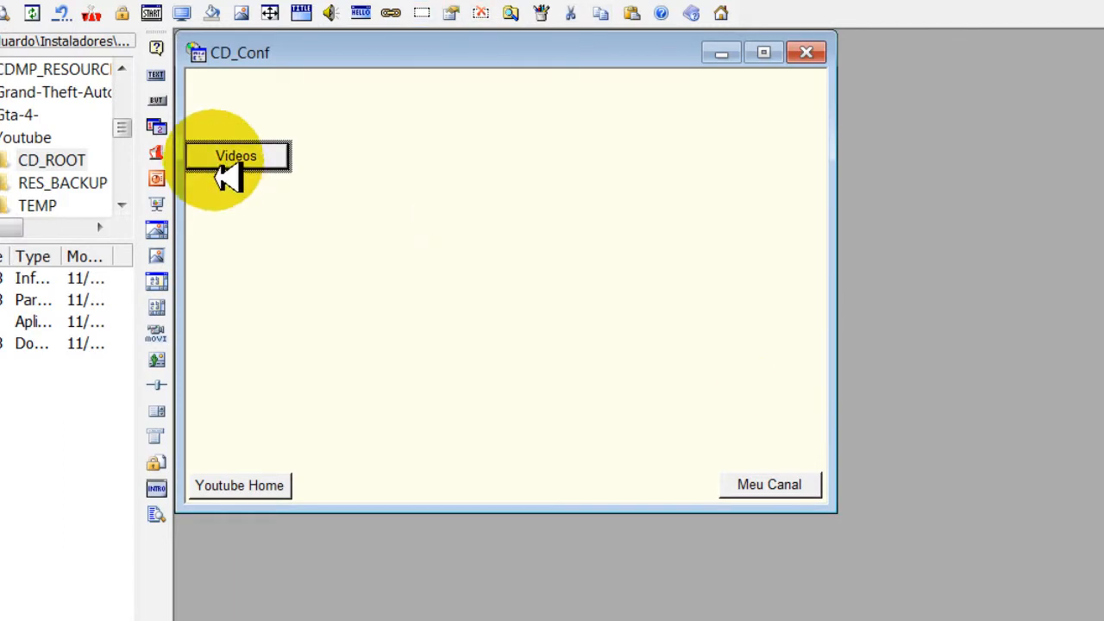
pyautogui.moveTo(222, 173); pyautogui.dragTo(345, 344)
pyautogui.moveTo(417, 482); pyautogui.dragTo(477, 435)
pyautogui.click(567, 407)
pyautogui.click(499, 438)
pyautogui.click(510, 389)
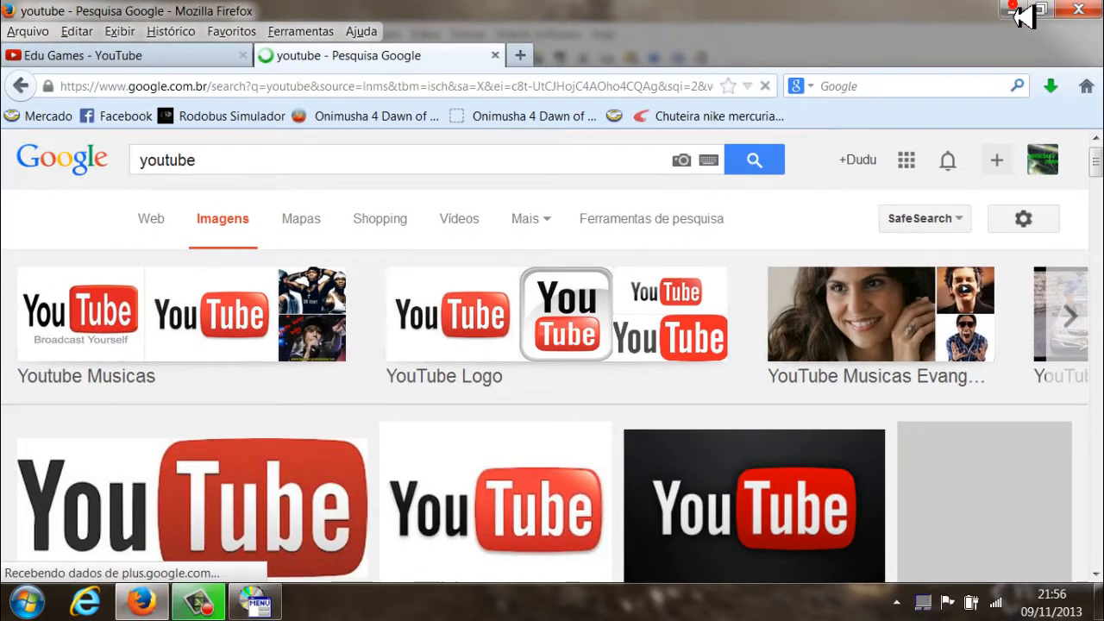
# Filter the browser's youtube image search results to the Médio size
pyautogui.click(1016, 10)
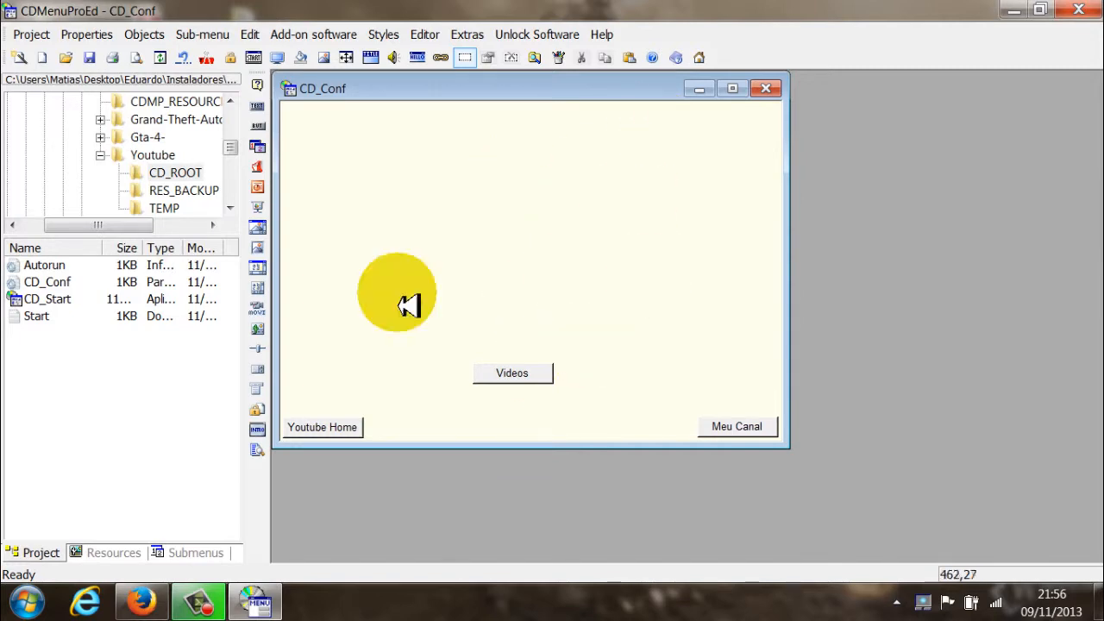
pyautogui.click(177, 602)
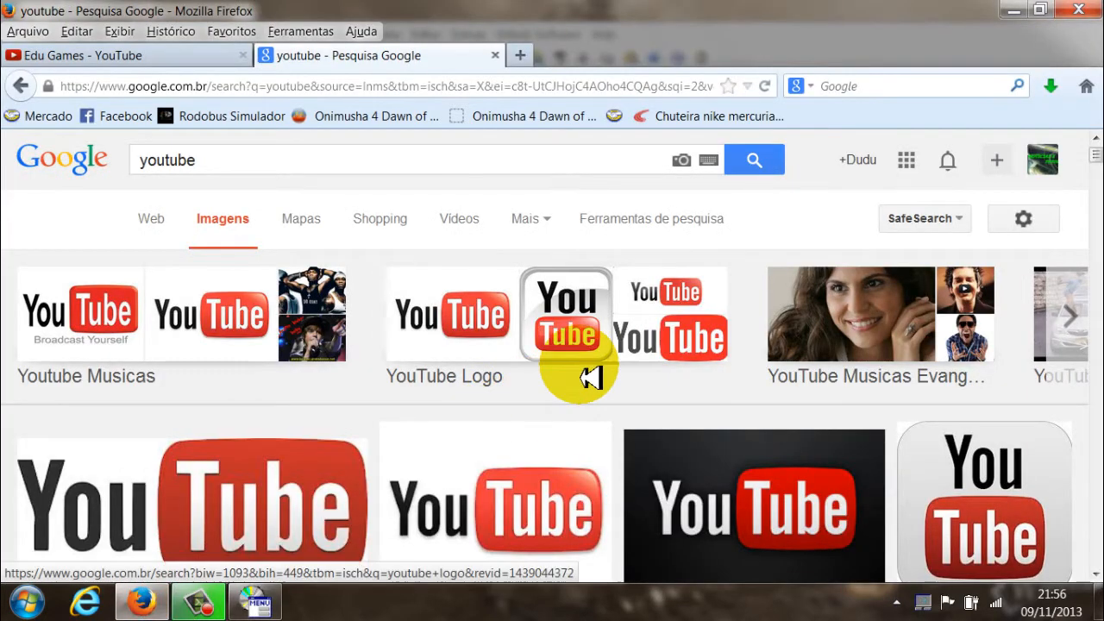
pyautogui.click(690, 223)
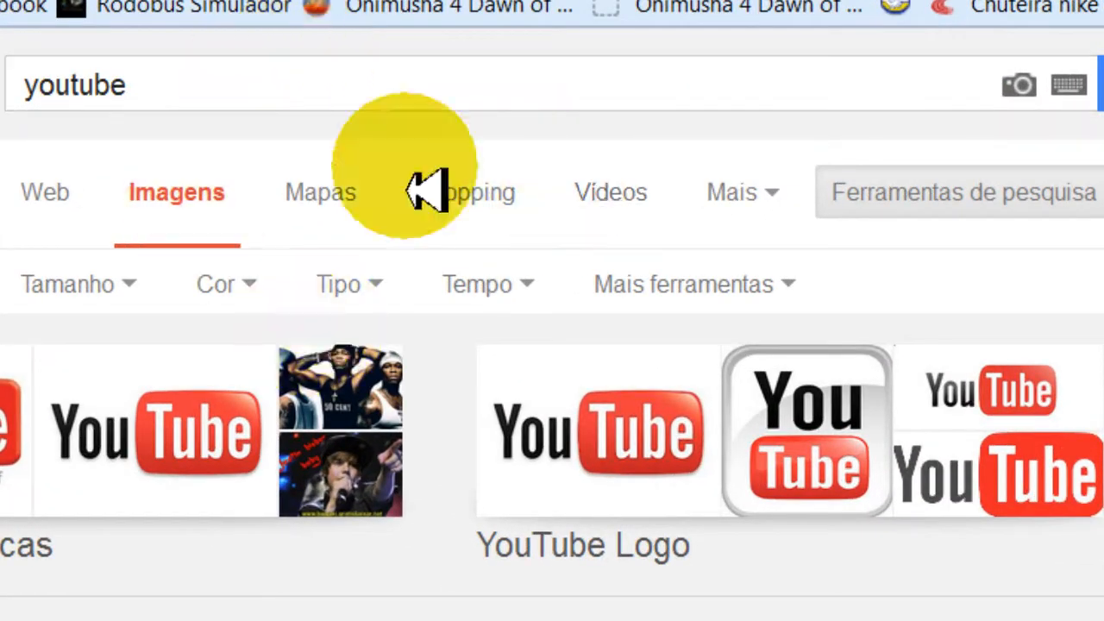
pyautogui.click(97, 291)
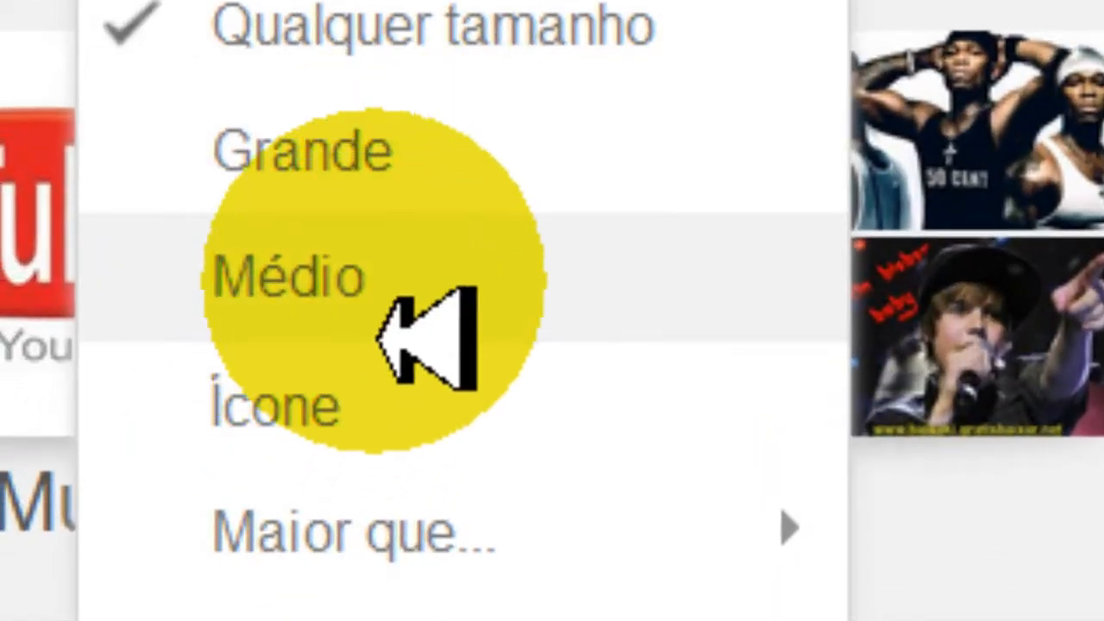
pyautogui.click(332, 307)
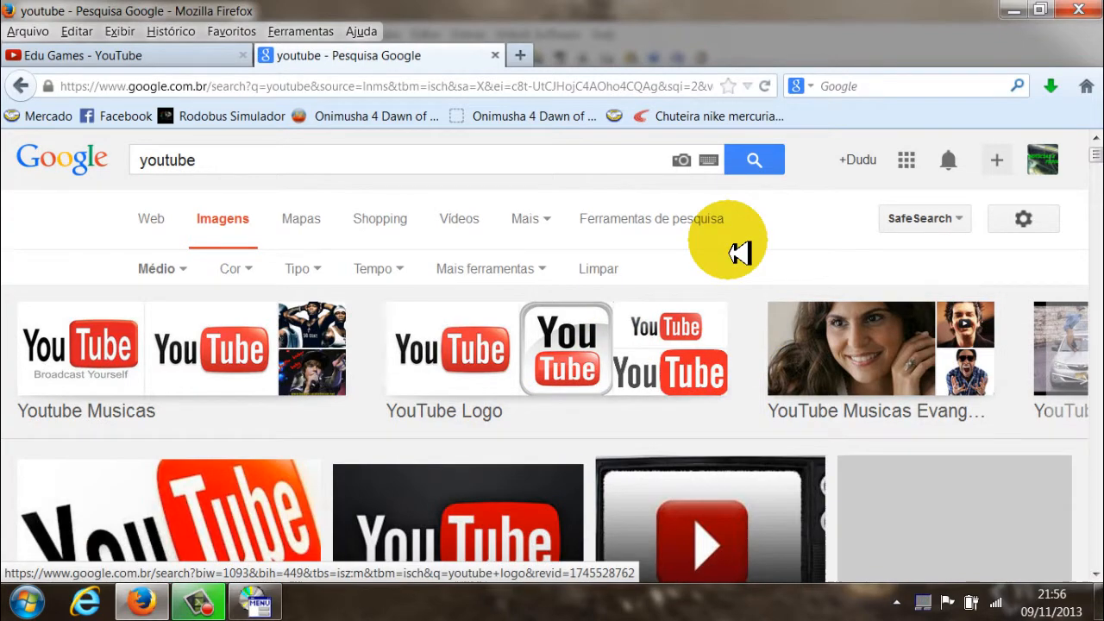
# Choose a YouTube logo on a white background from the image results and view the full image
pyautogui.scroll(-5, 740, 252)
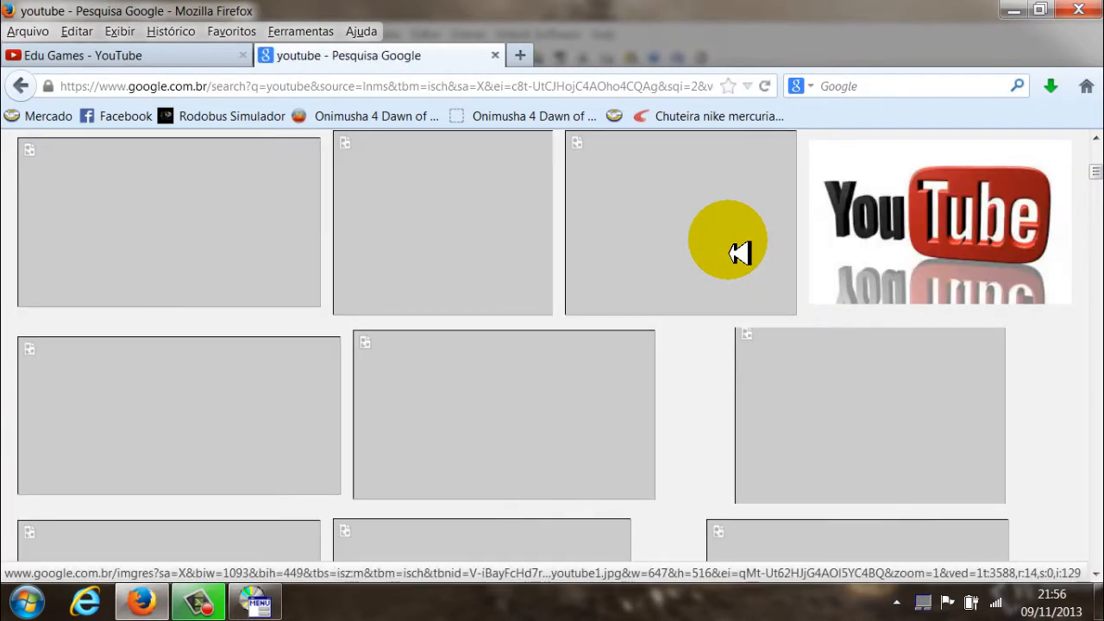
pyautogui.scroll(8, 739, 251)
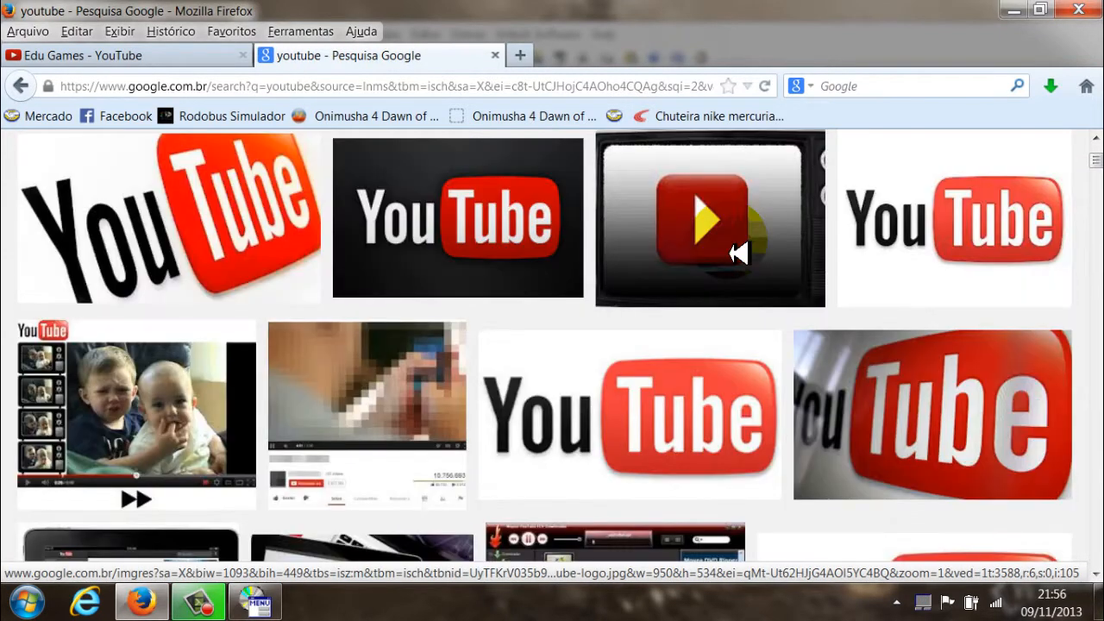
pyautogui.scroll(4, 739, 252)
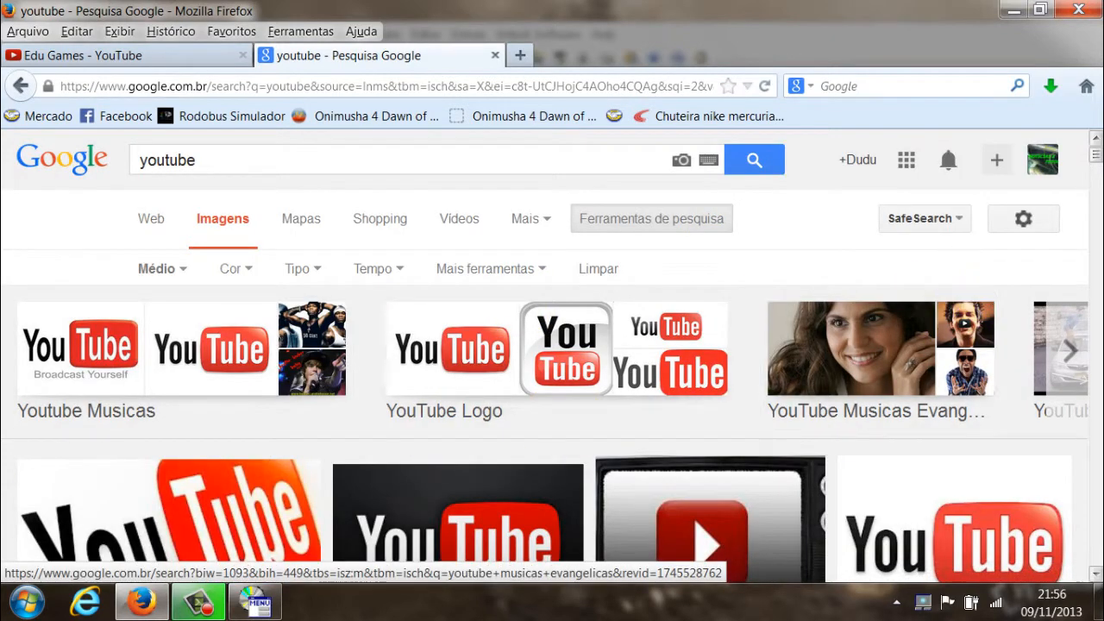
pyautogui.scroll(-5, 1087, 218)
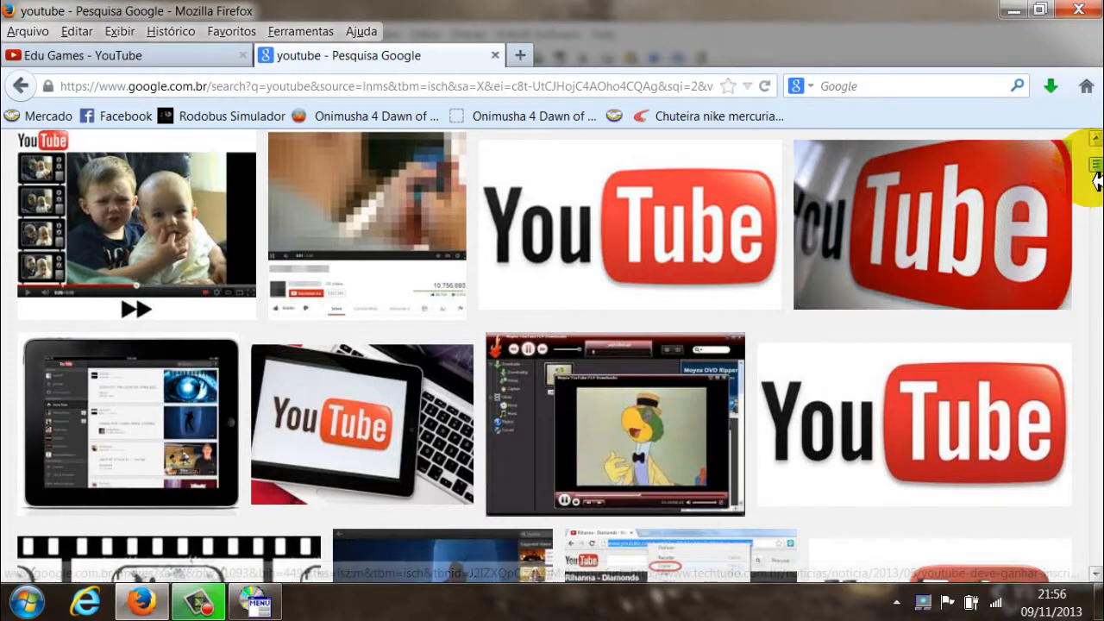
pyautogui.scroll(5, 429, 418)
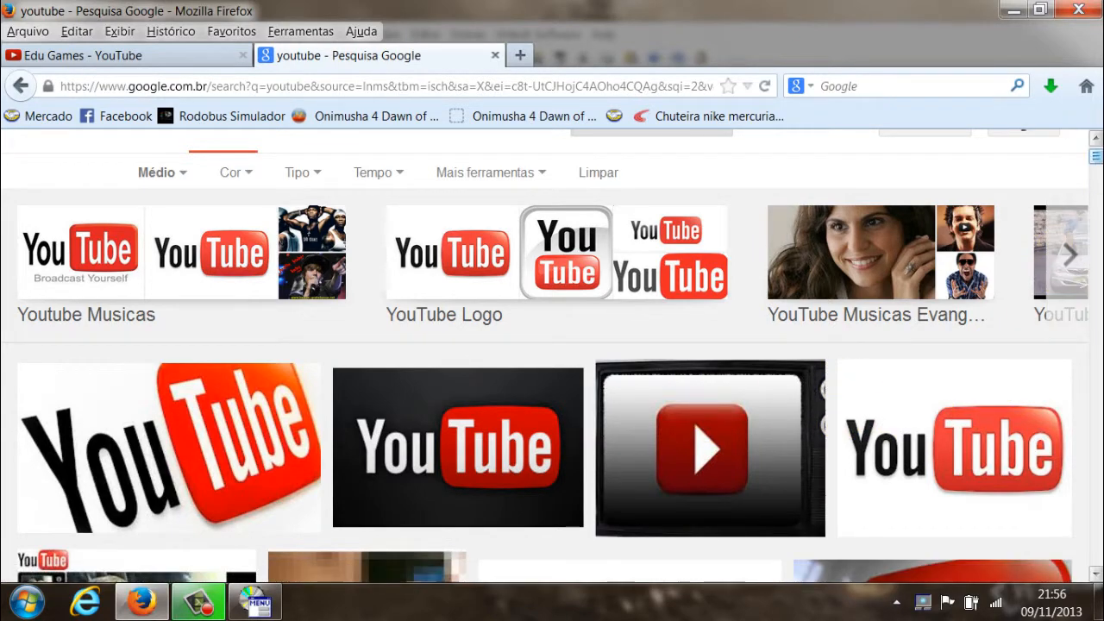
pyautogui.moveTo(1096, 156); pyautogui.dragTo(1096, 164)
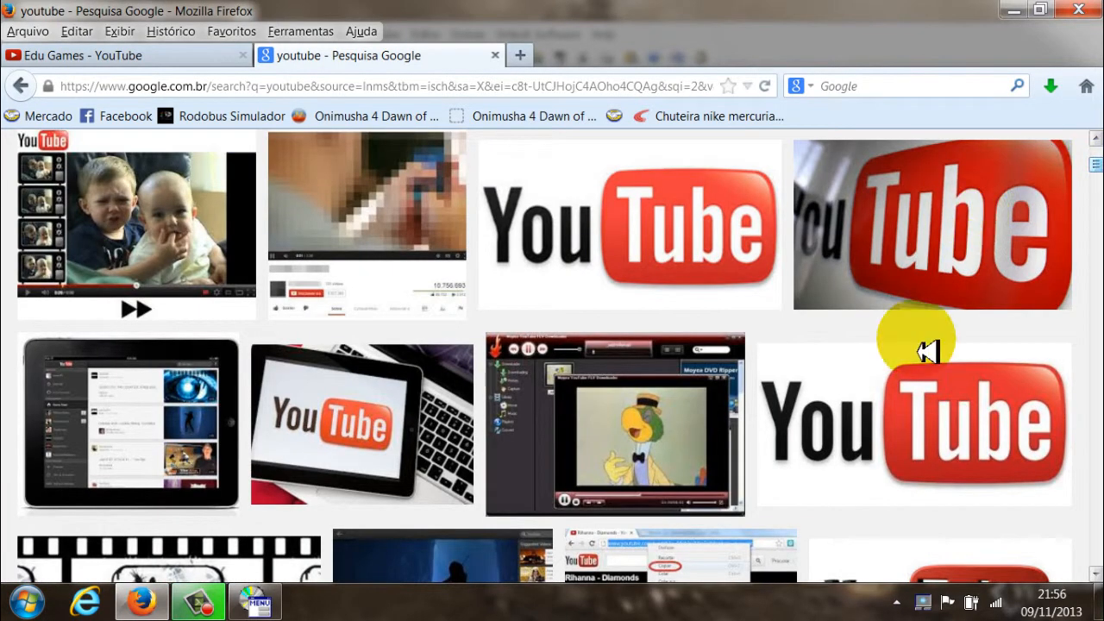
pyautogui.click(906, 468)
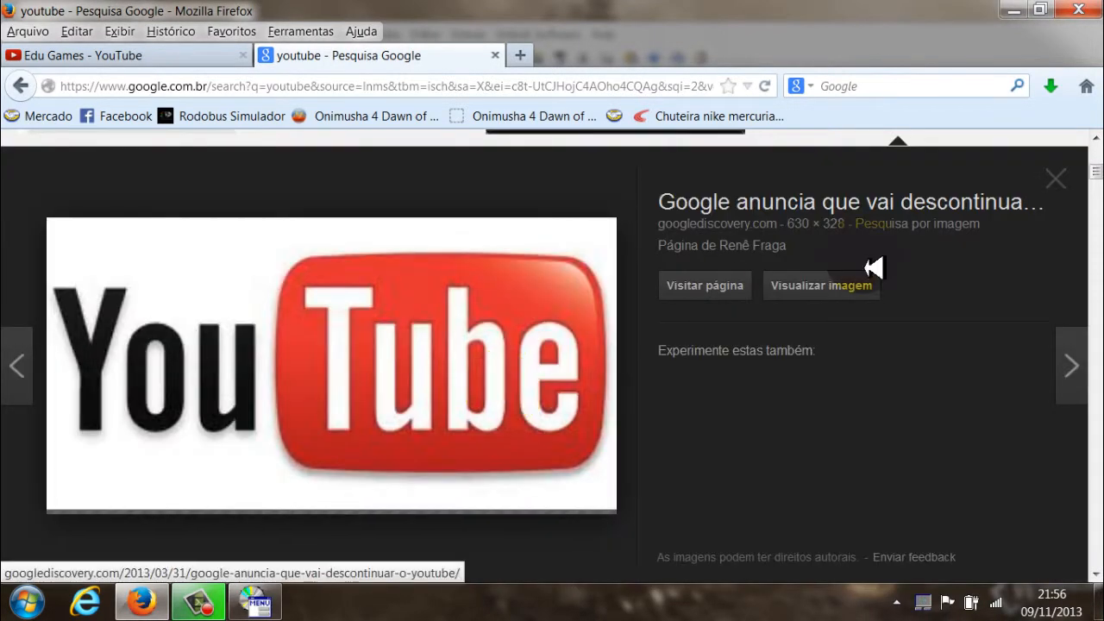
pyautogui.click(842, 296)
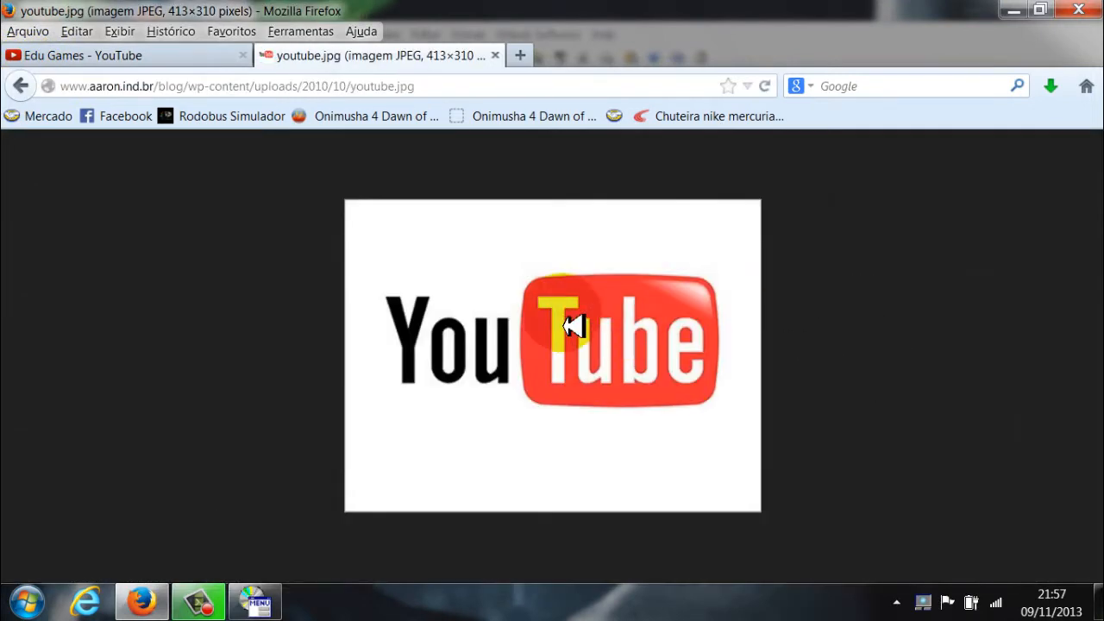
# Save the YouTube logo to the desktop (Área de Trabalho) as a JPEG named youtube, and return to the menu project
pyautogui.rightClick(507, 271)
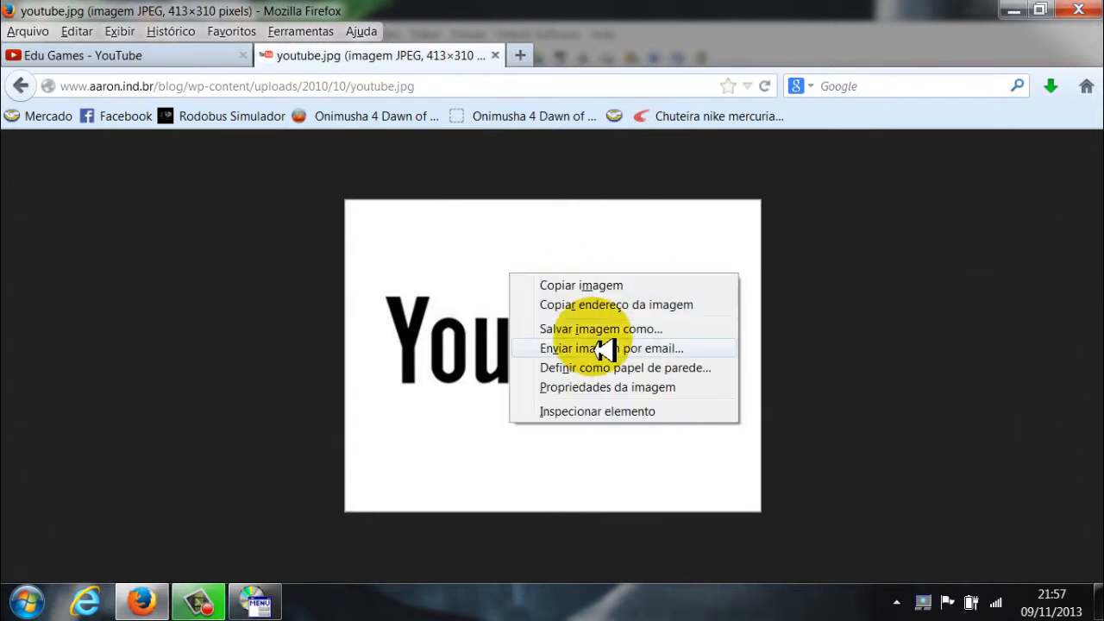
pyautogui.click(605, 347)
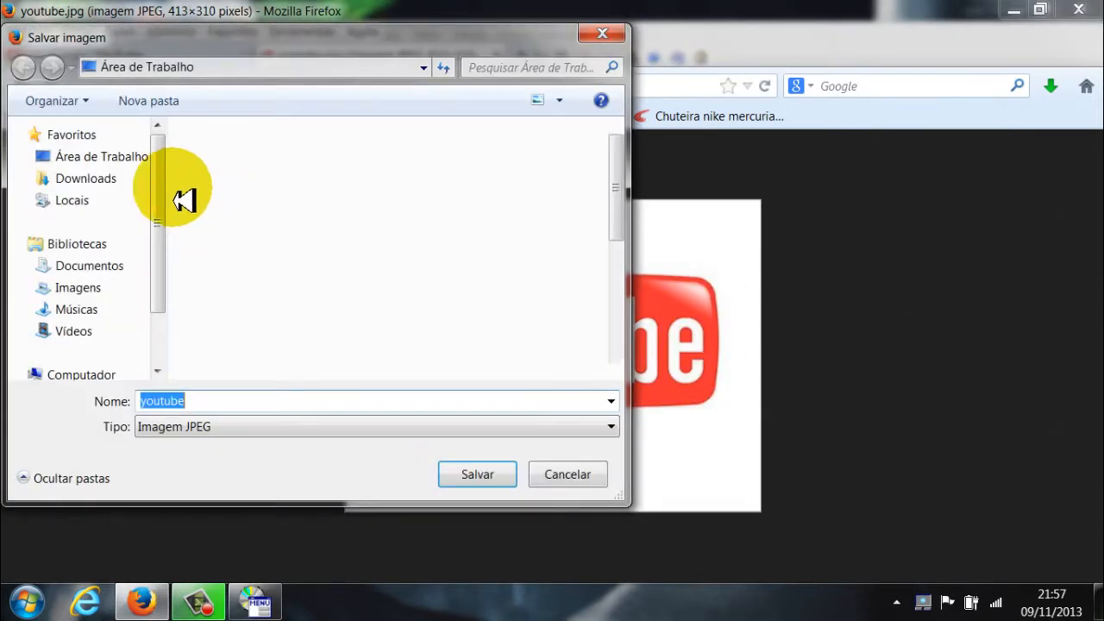
pyautogui.click(480, 476)
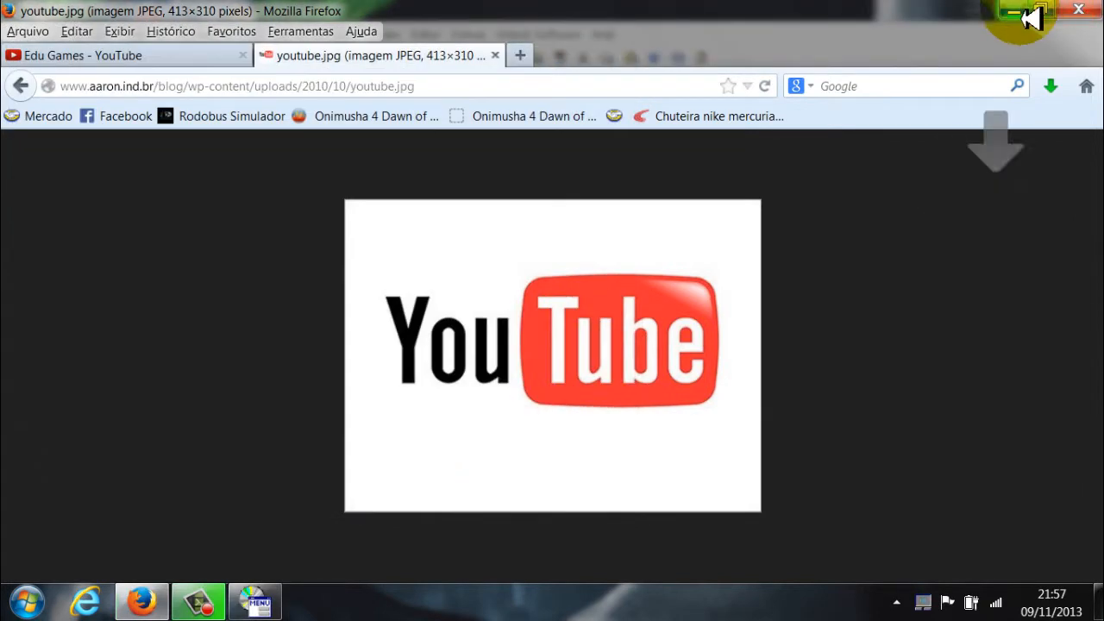
pyautogui.click(1016, 10)
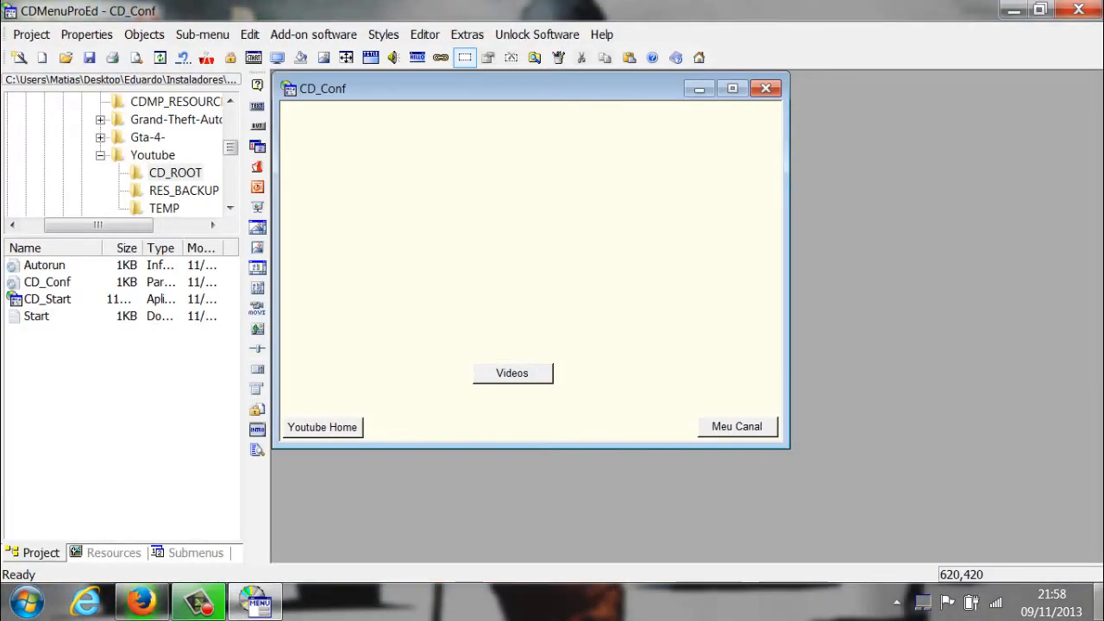
pyautogui.click(1099, 604)
pyautogui.click(244, 302)
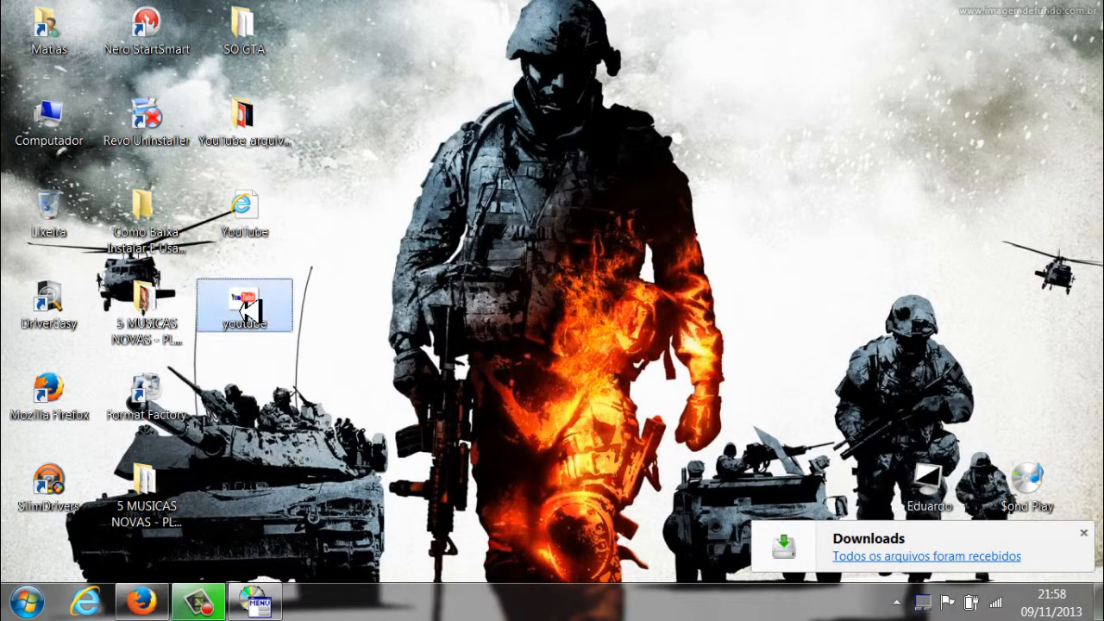
pyautogui.rightClick(242, 305)
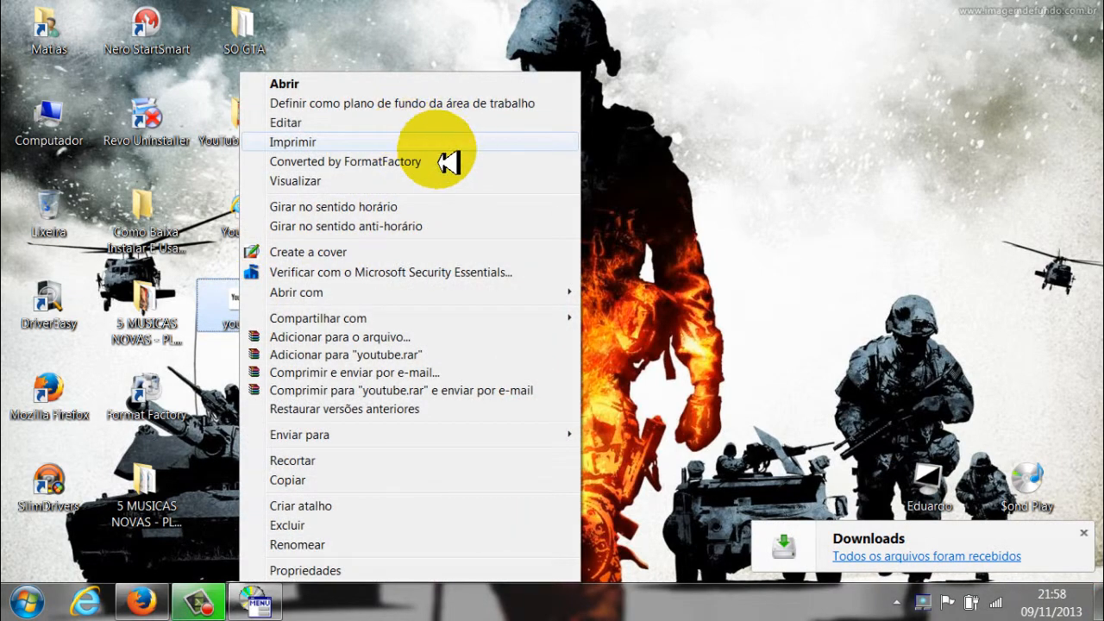
pyautogui.click(449, 162)
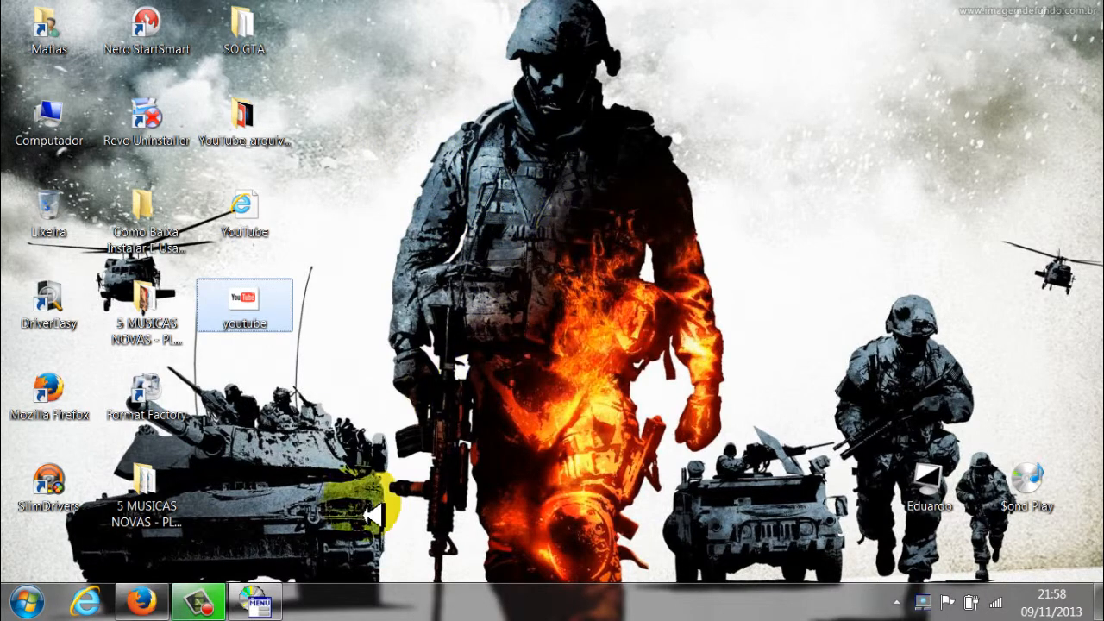
pyautogui.click(250, 604)
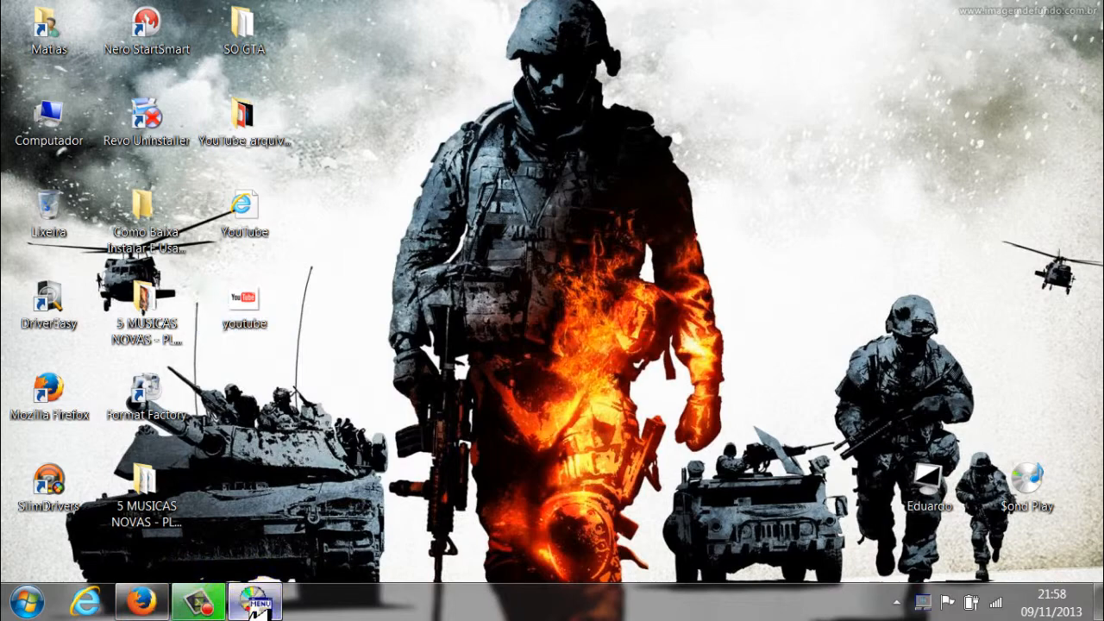
# Open the menu page's background image settings and close the Format Factory windows covering them
pyautogui.click(392, 57)
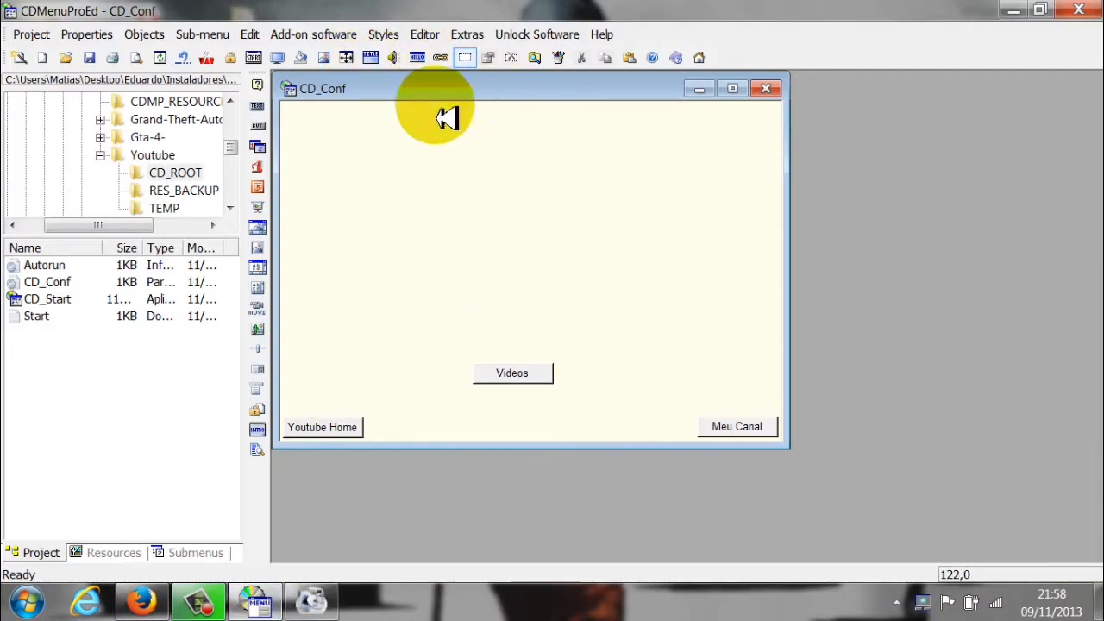
pyautogui.click(324, 58)
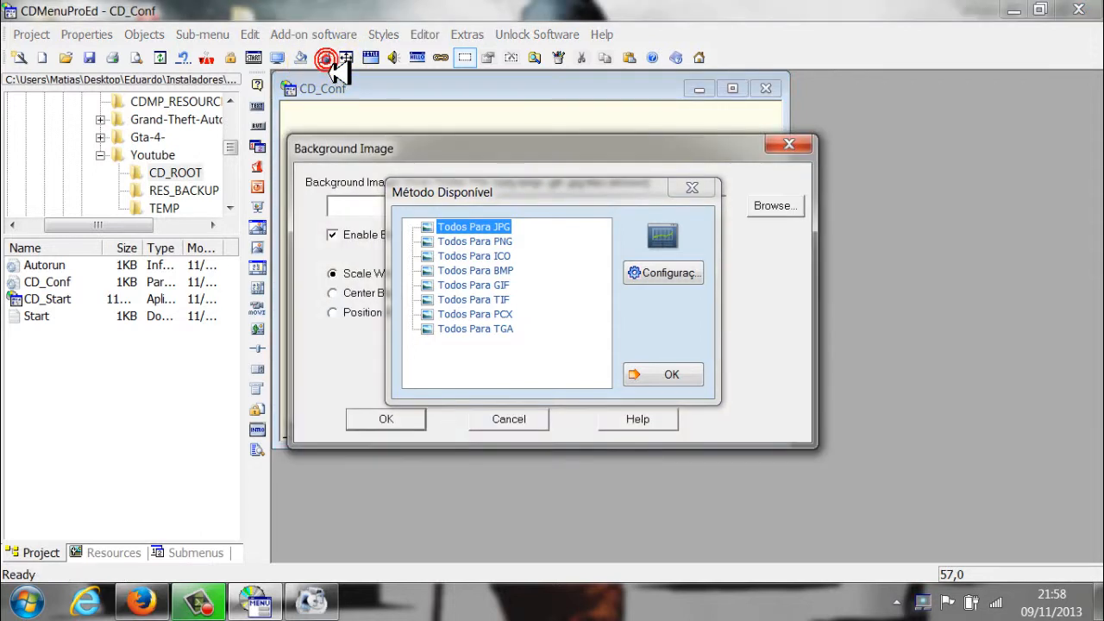
pyautogui.click(401, 163)
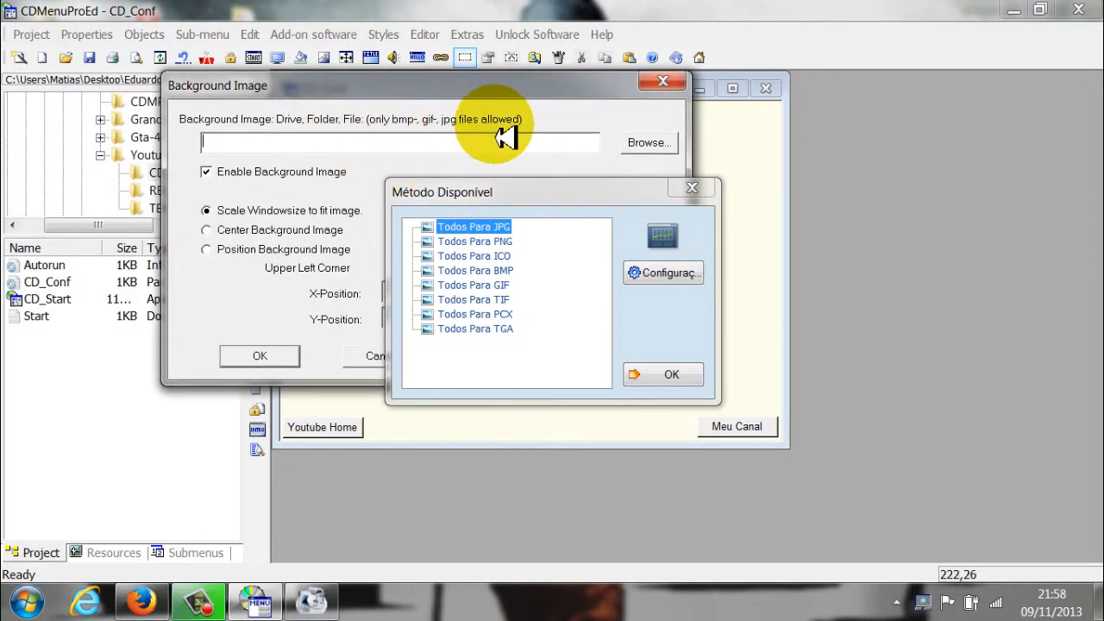
pyautogui.click(697, 188)
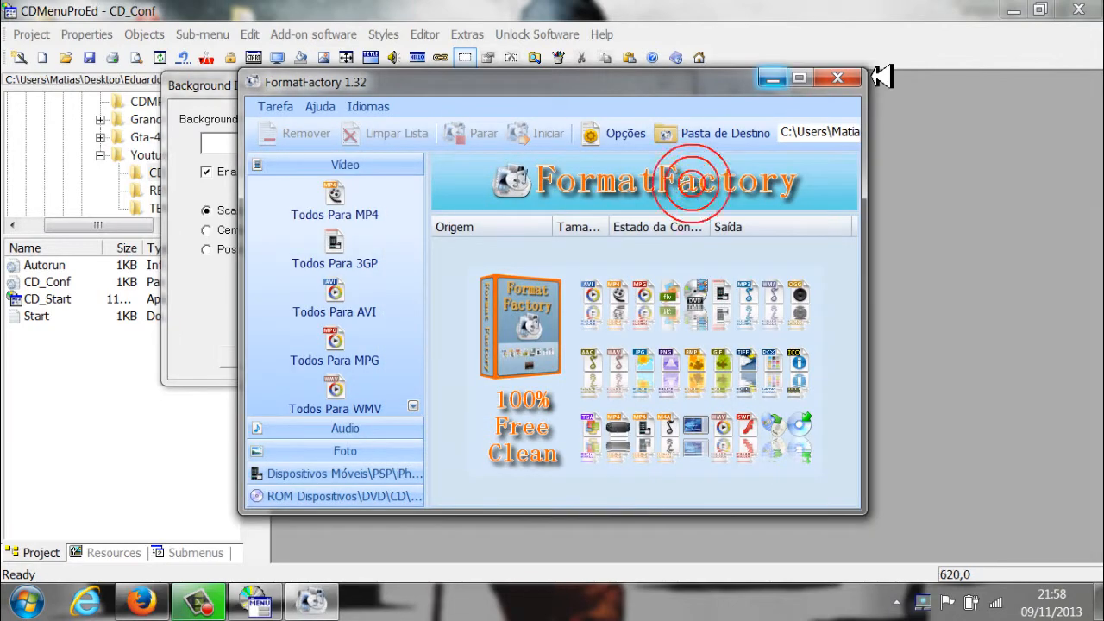
pyautogui.click(837, 78)
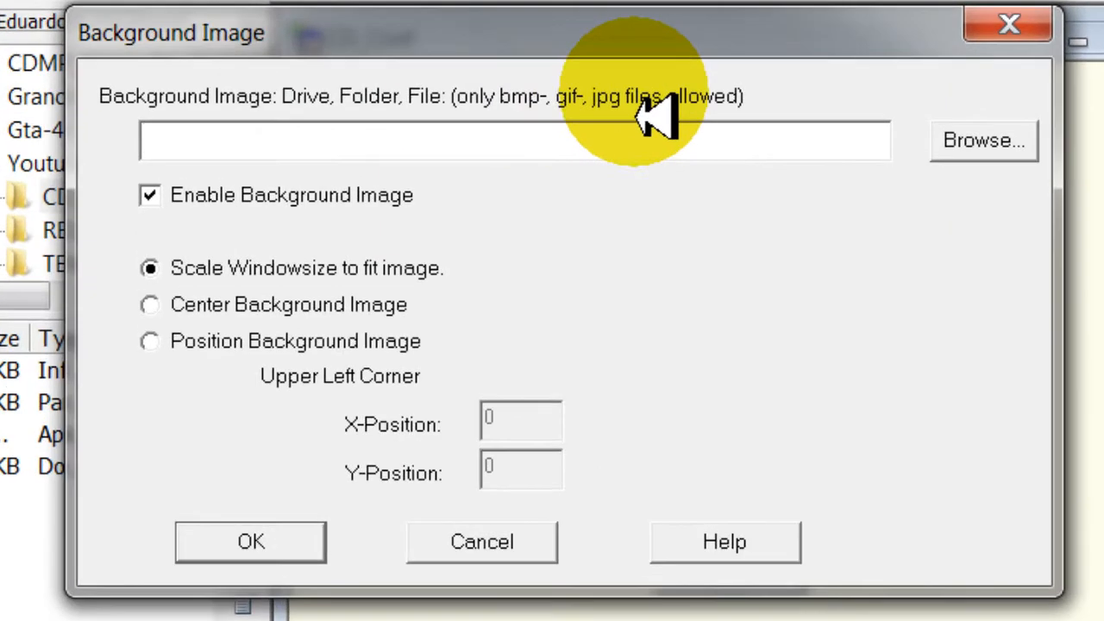
# Set youtube.jpg from the desktop as the menu page's enabled background image, with the window size scaled to fit the image
pyautogui.click(917, 142)
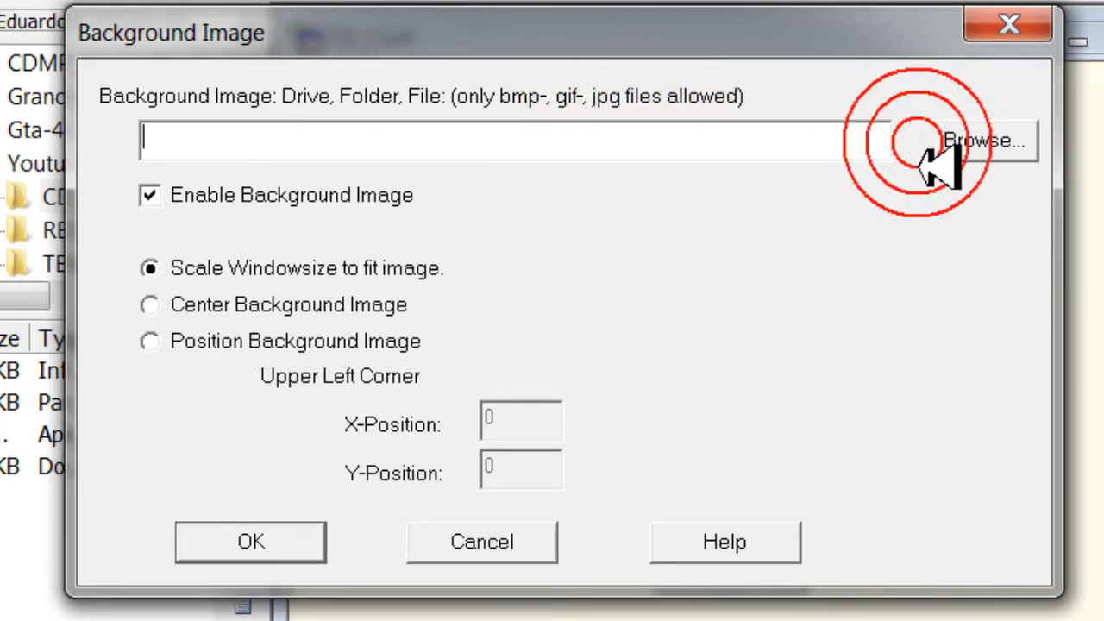
pyautogui.click(999, 152)
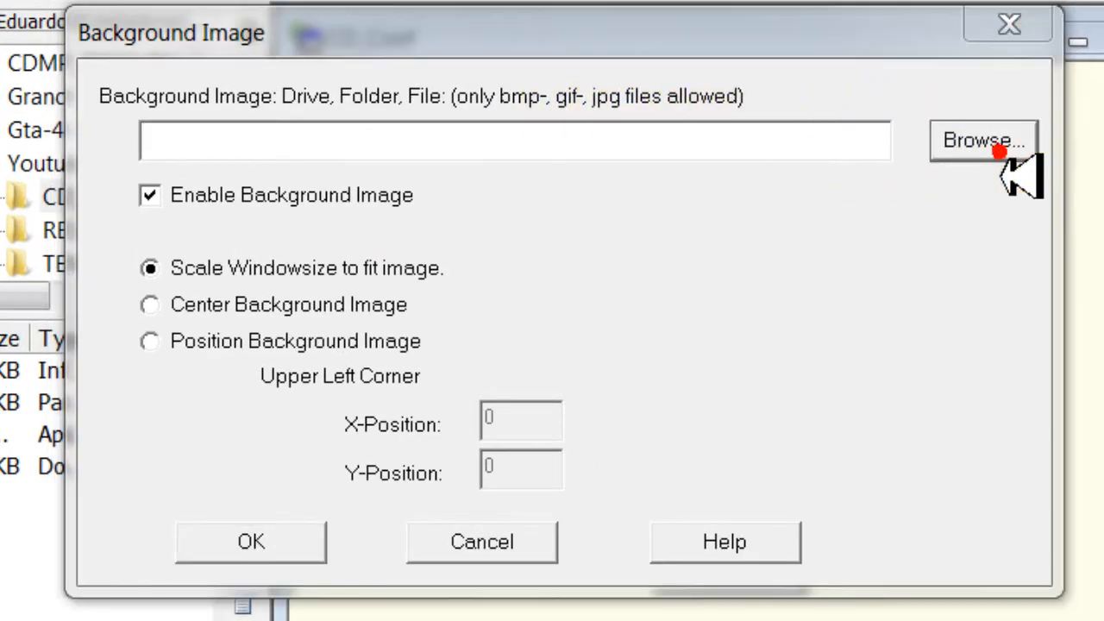
pyautogui.click(661, 125)
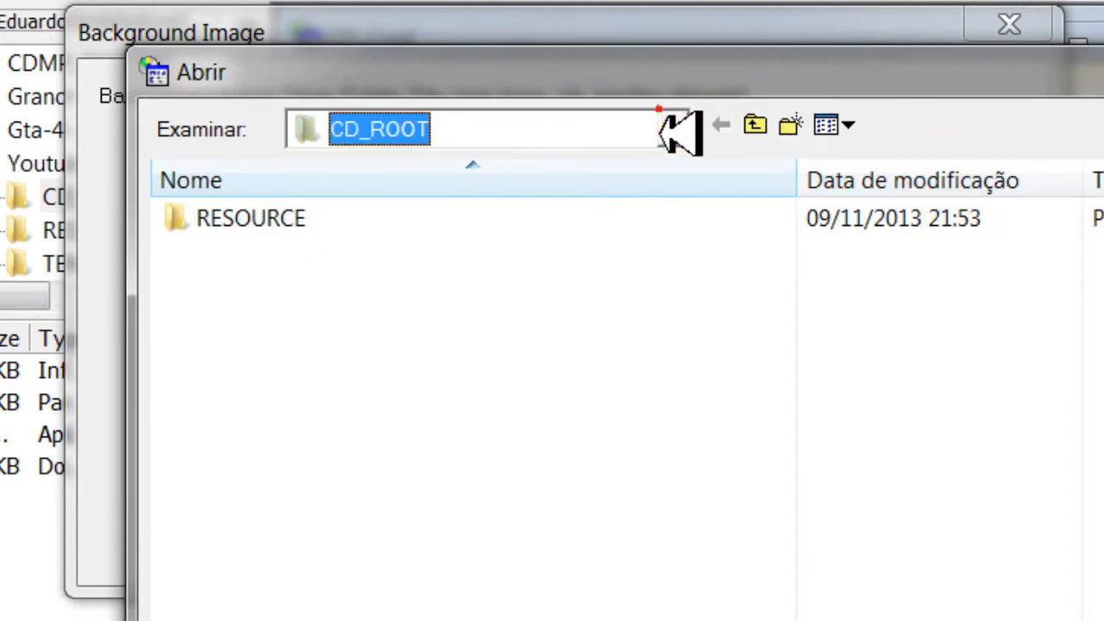
pyautogui.moveTo(682, 320); pyautogui.dragTo(617, 192)
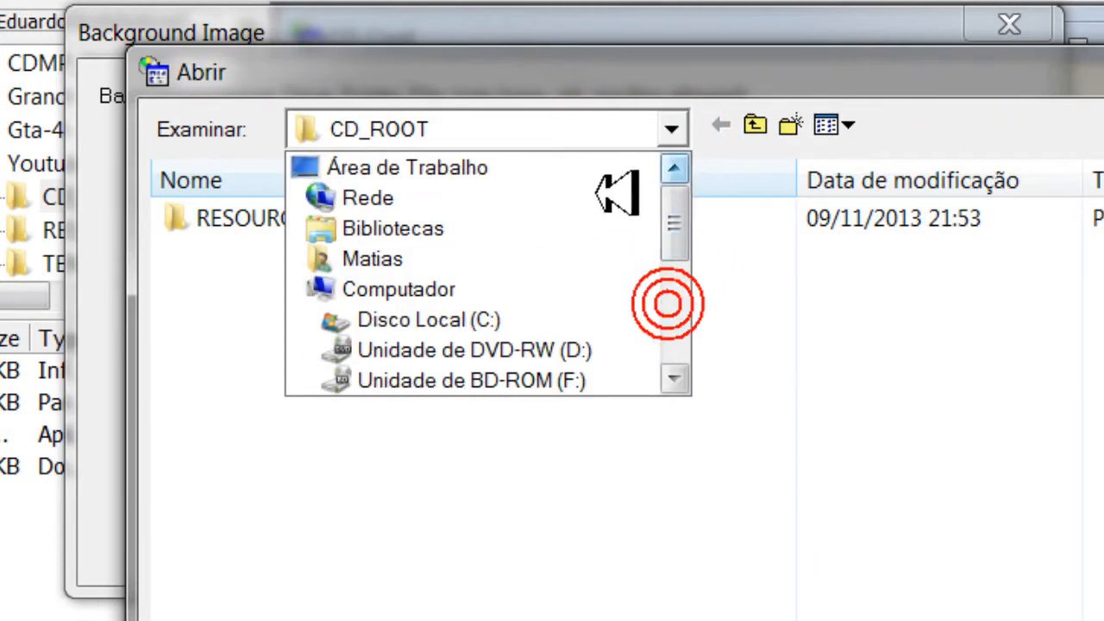
pyautogui.click(604, 168)
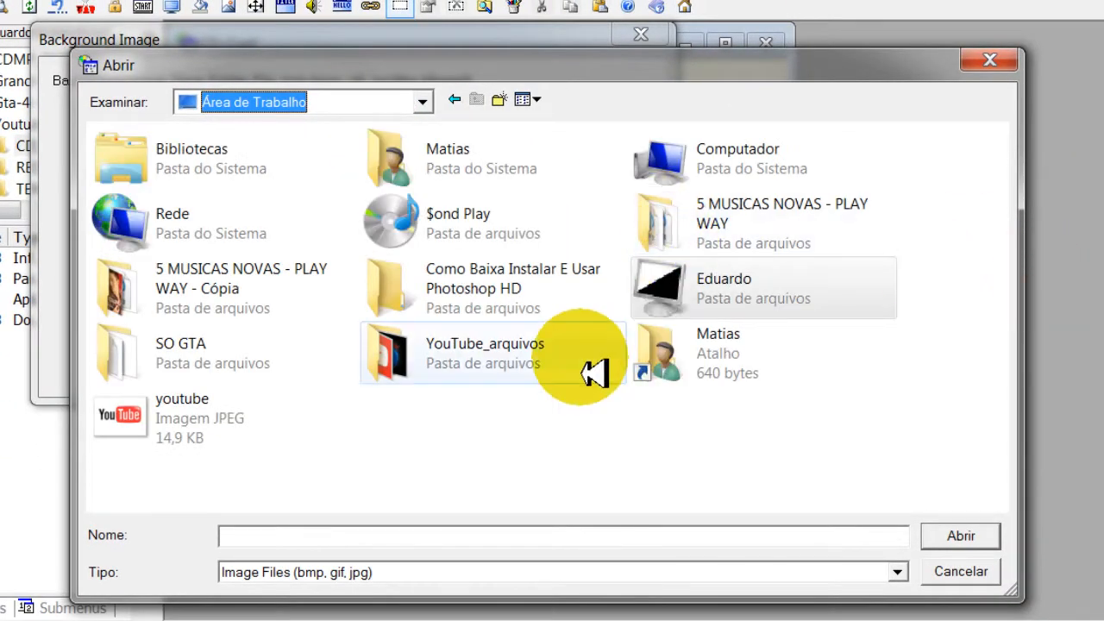
pyautogui.doubleClick(159, 440)
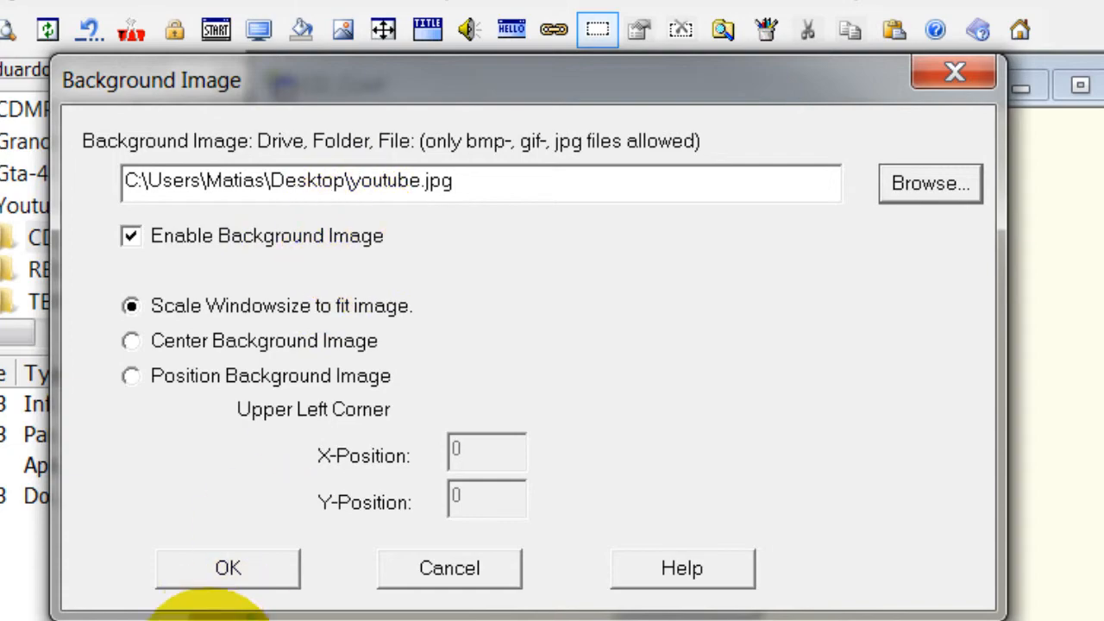
pyautogui.click(269, 561)
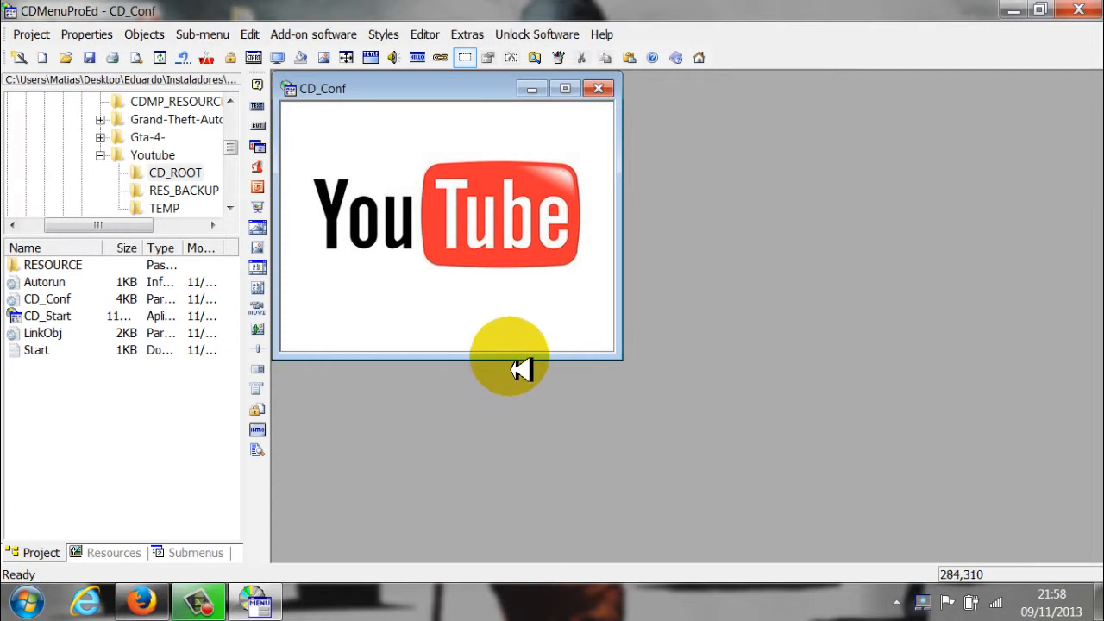
pyautogui.click(509, 352)
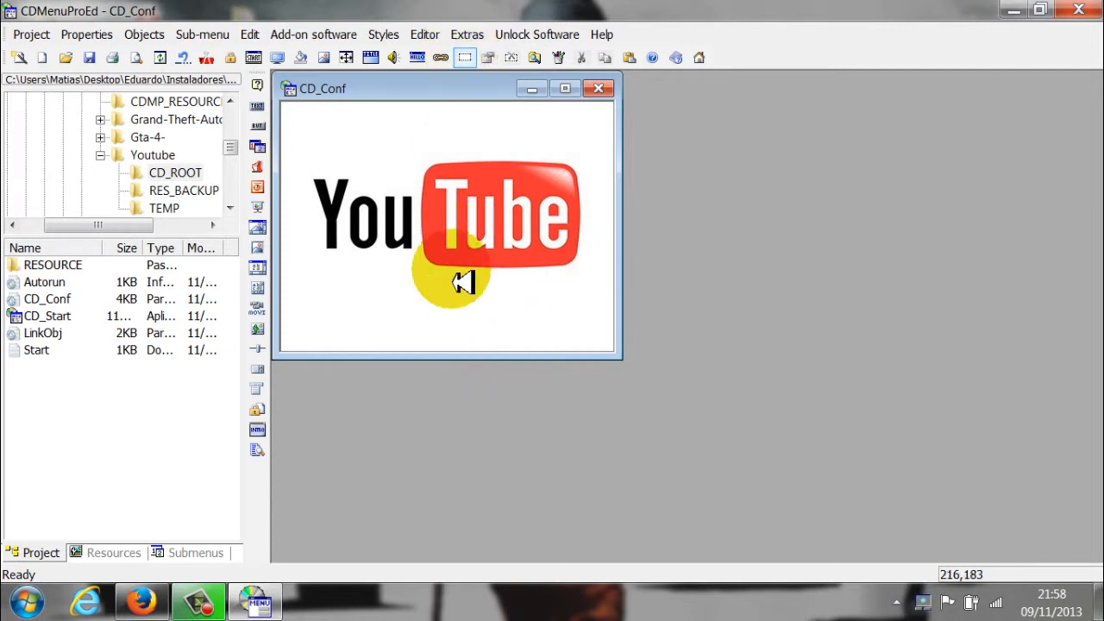
pyautogui.click(568, 92)
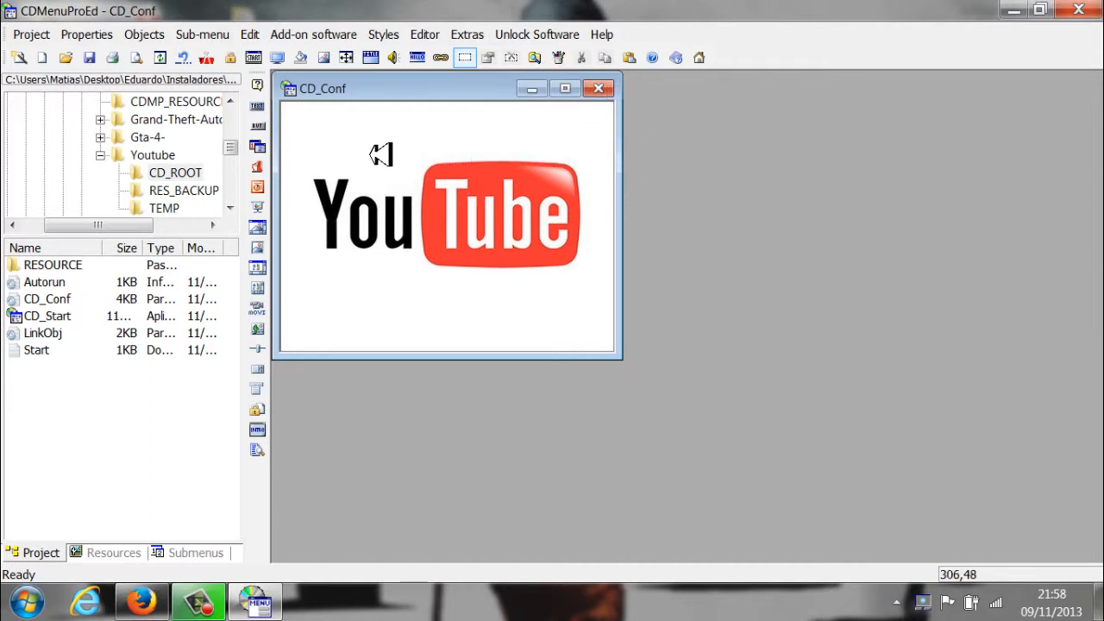
pyautogui.click(369, 142)
pyautogui.click(437, 186)
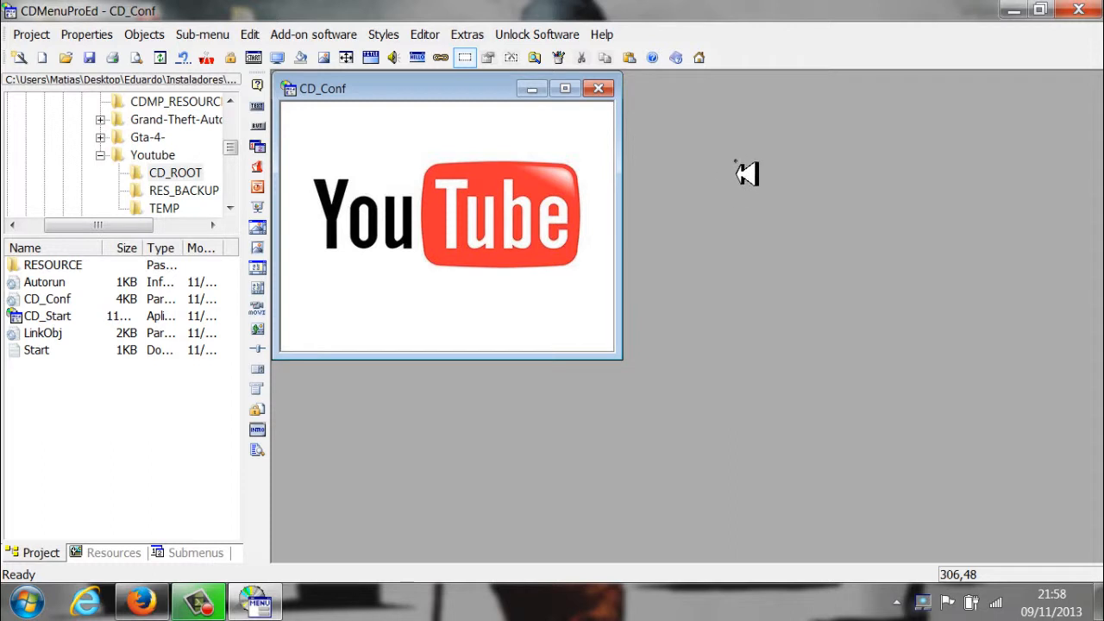
pyautogui.click(735, 161)
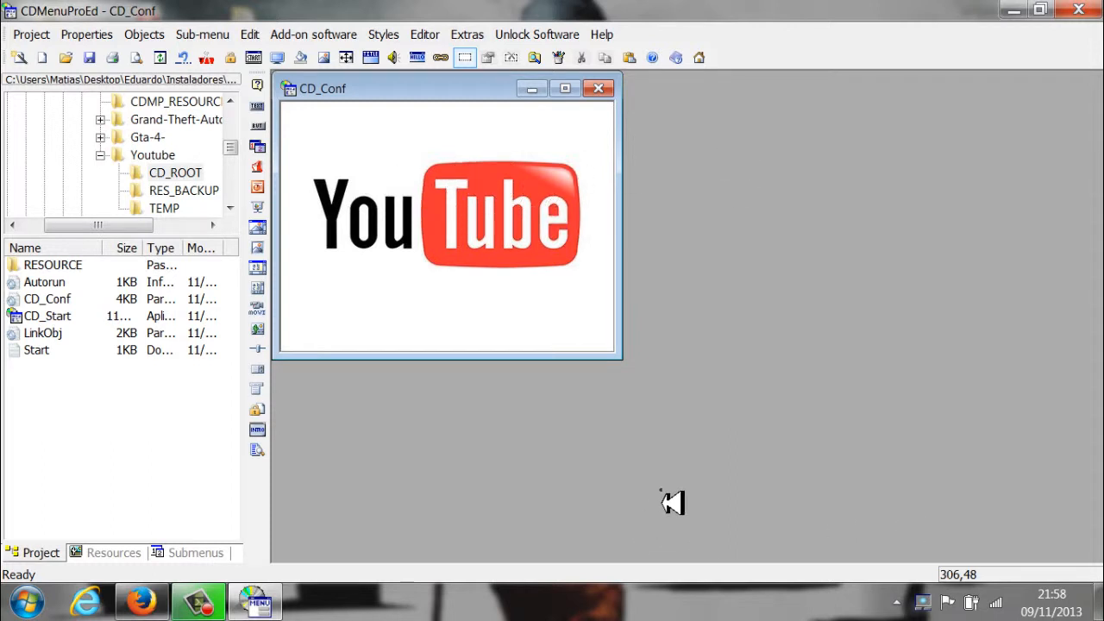
pyautogui.click(661, 490)
pyautogui.click(702, 345)
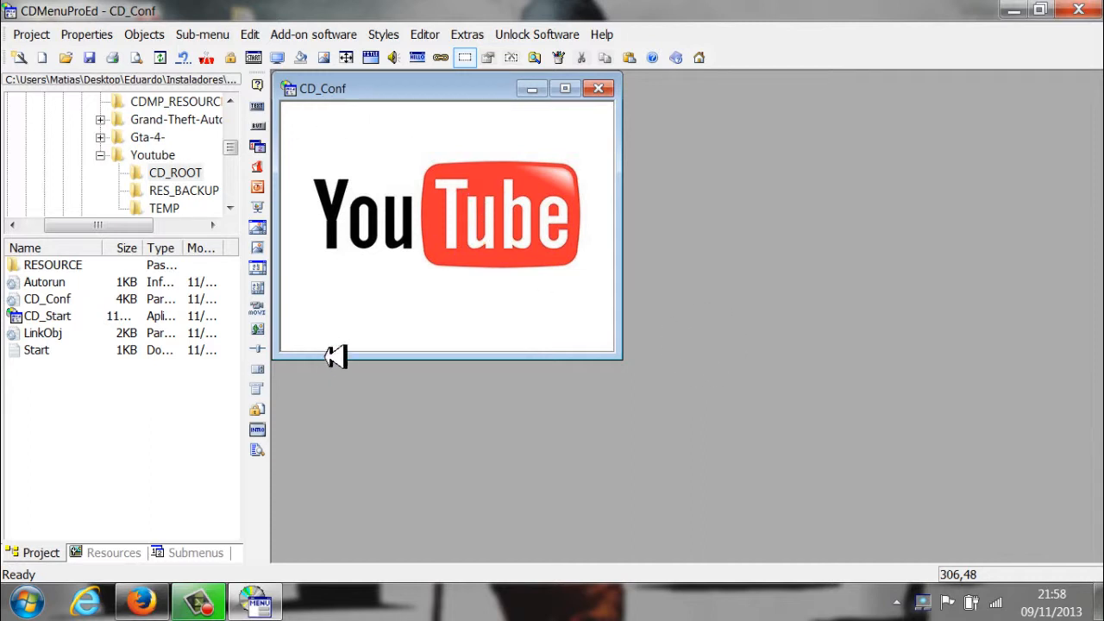
pyautogui.click(325, 272)
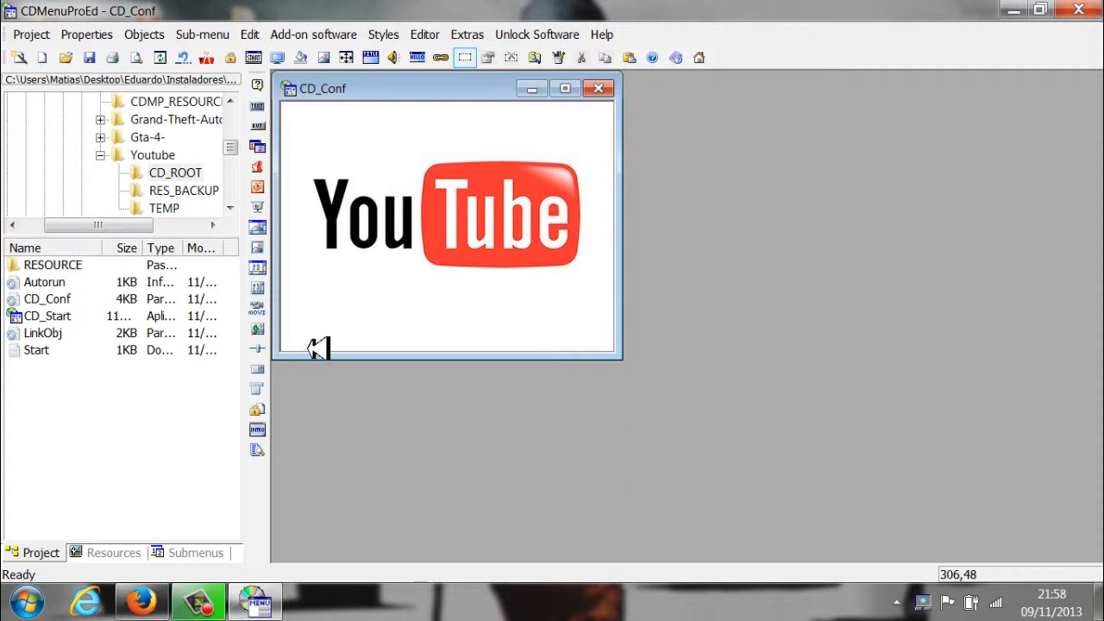
pyautogui.click(309, 339)
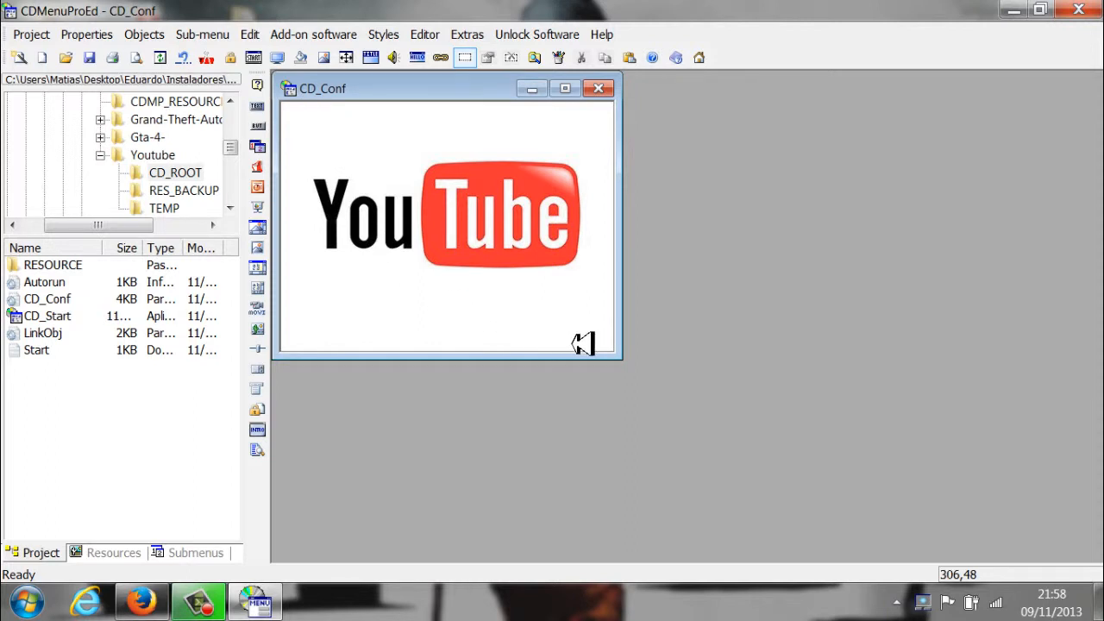
pyautogui.click(540, 204)
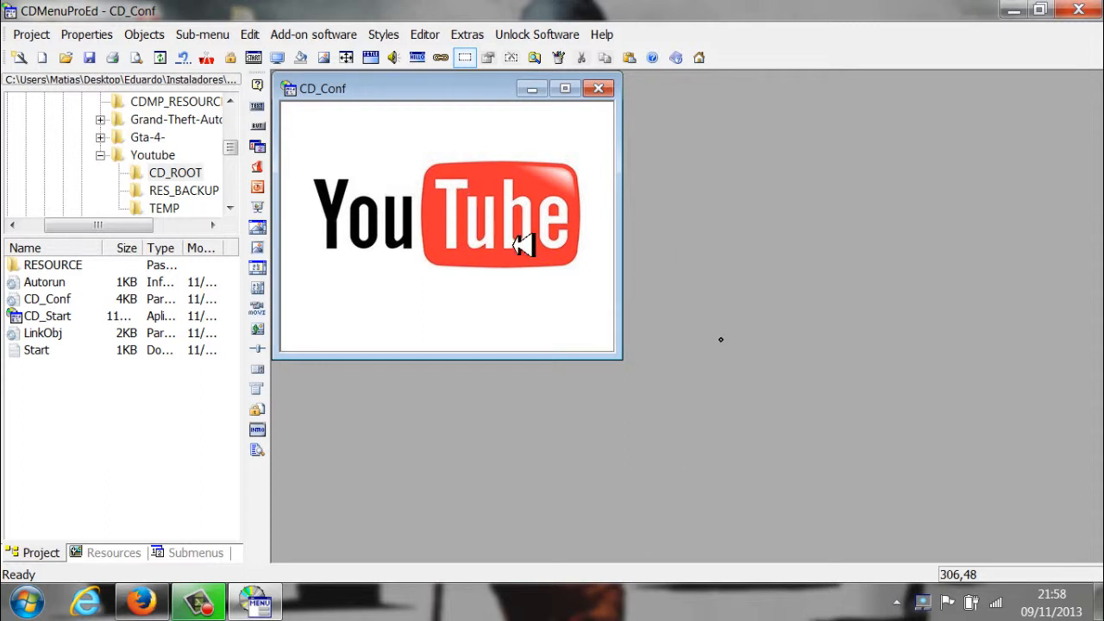
pyautogui.click(315, 166)
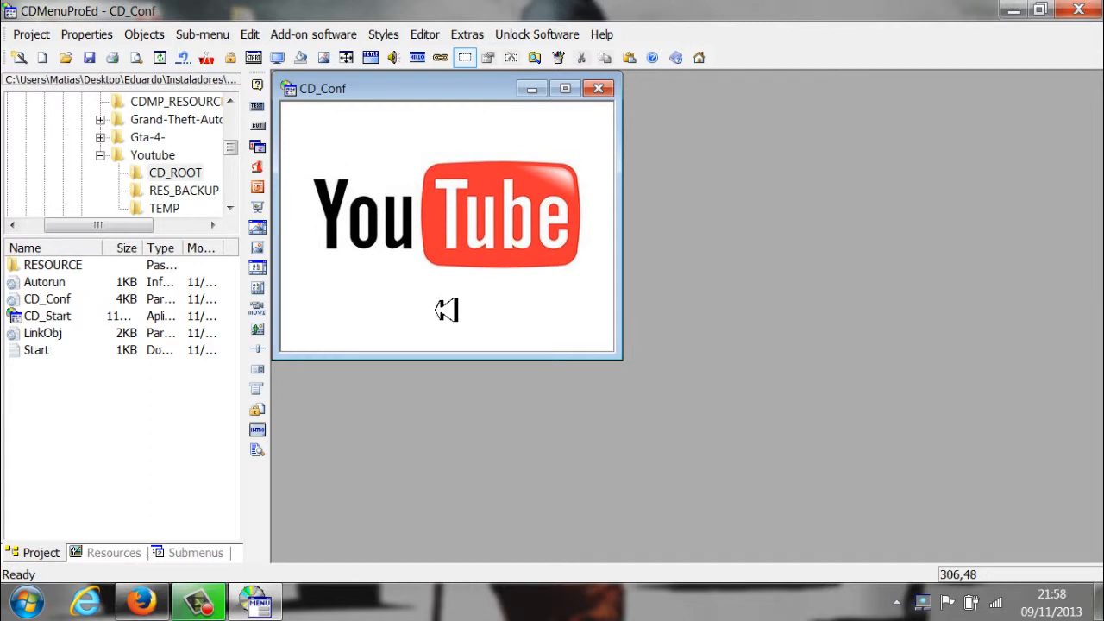
pyautogui.click(553, 339)
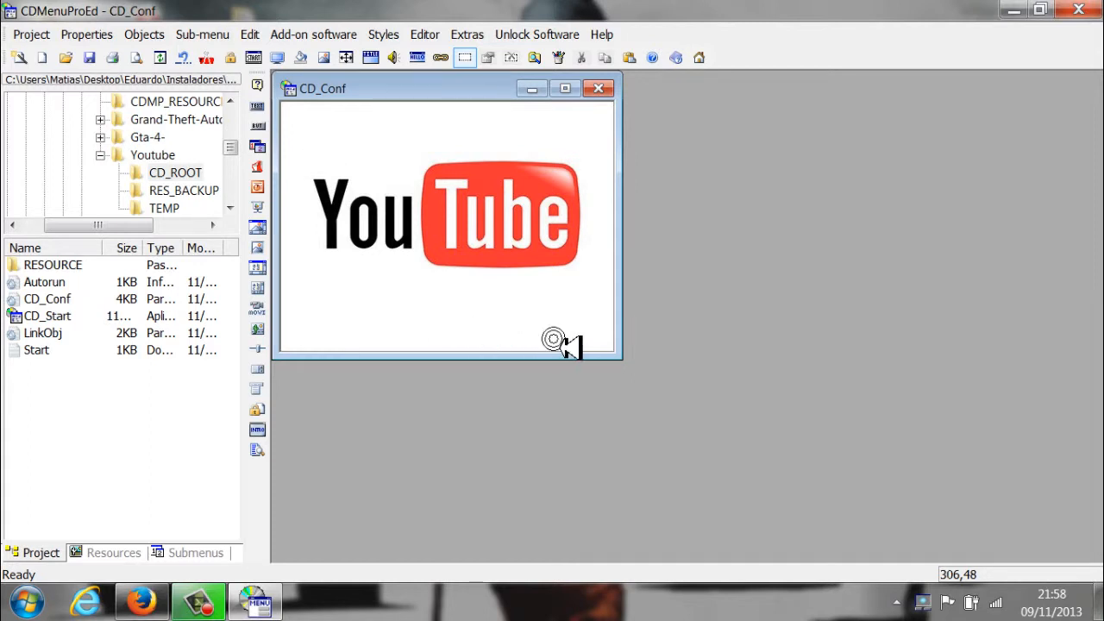
pyautogui.click(335, 332)
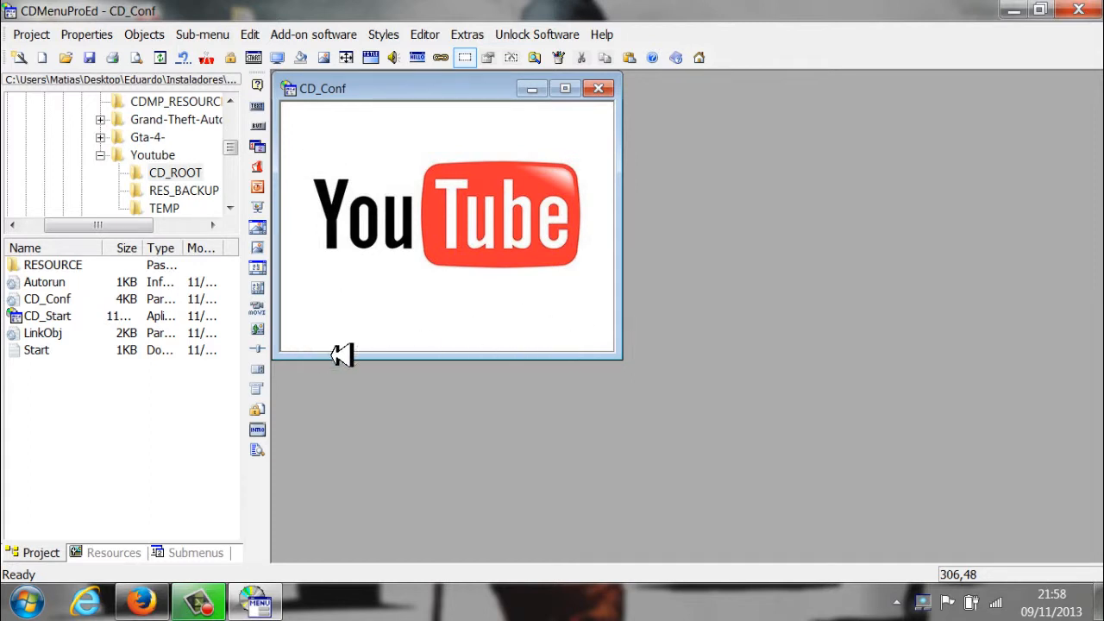
pyautogui.click(592, 336)
pyautogui.click(256, 216)
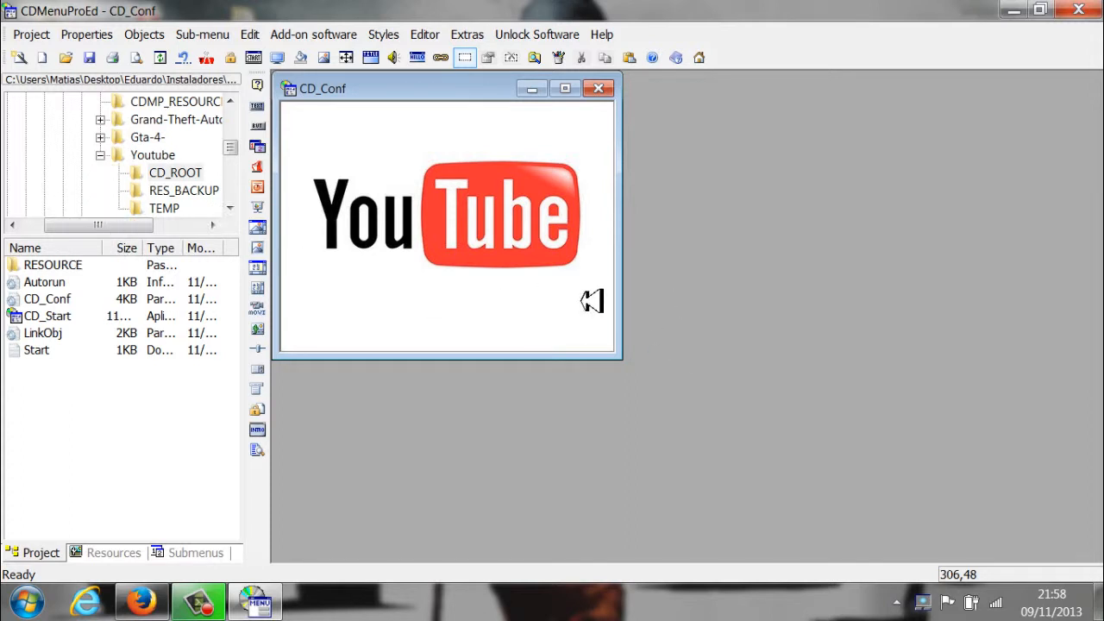
pyautogui.click(126, 191)
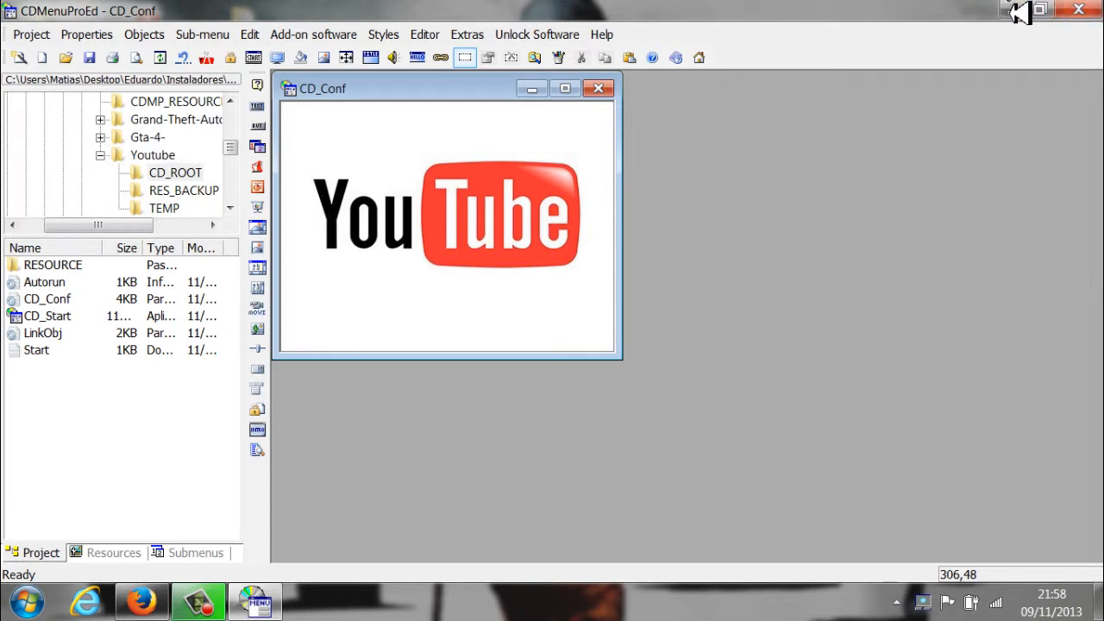
pyautogui.click(274, 117)
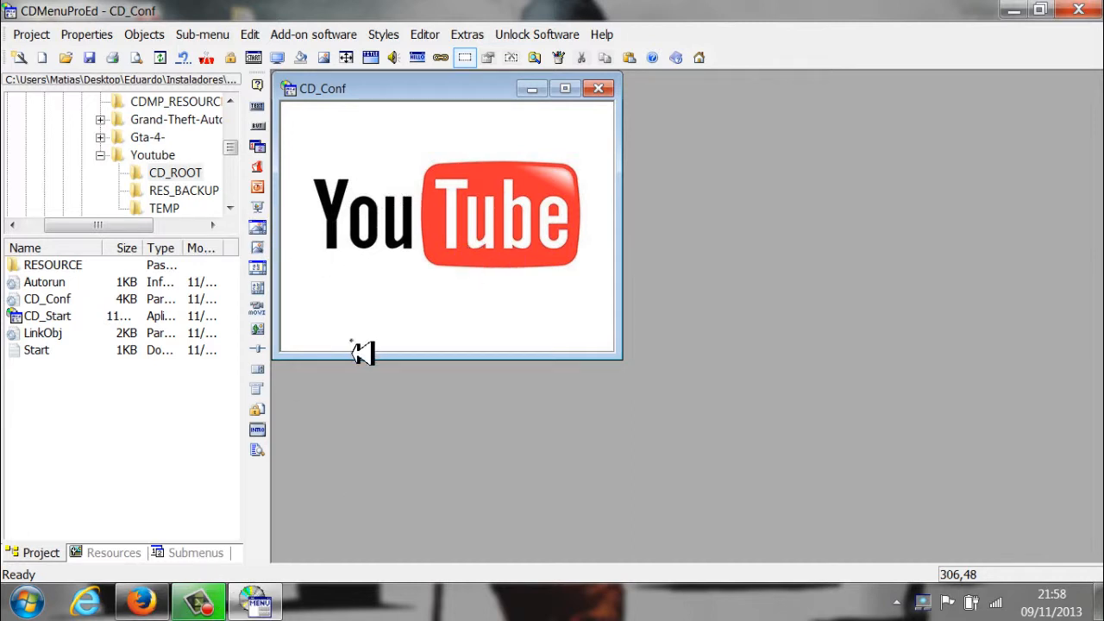
pyautogui.click(411, 162)
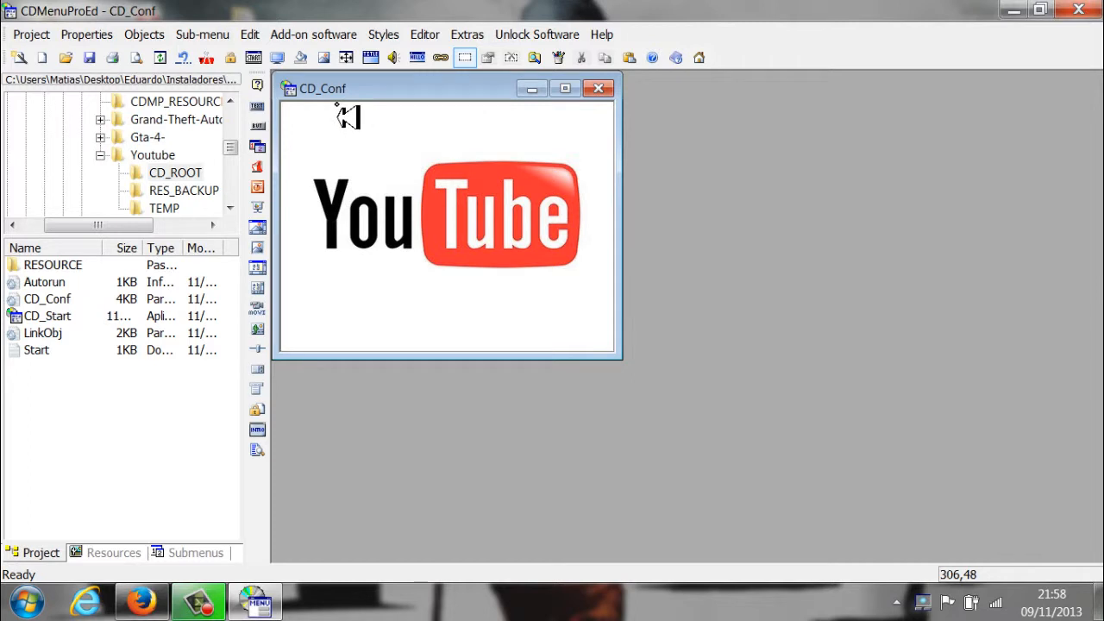
pyautogui.click(378, 99)
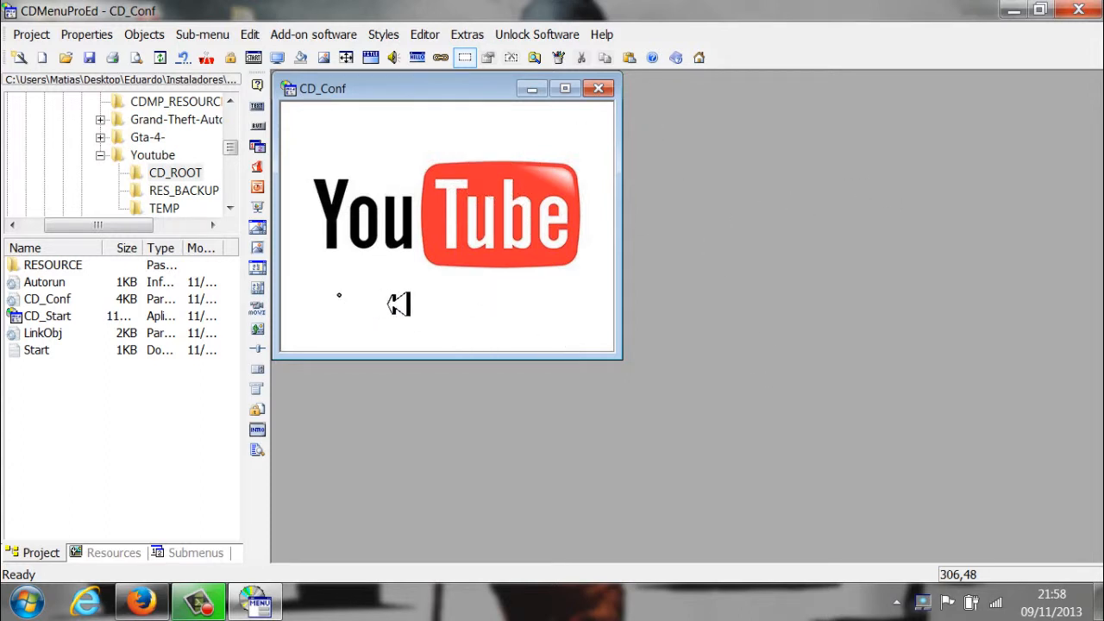
pyautogui.click(411, 319)
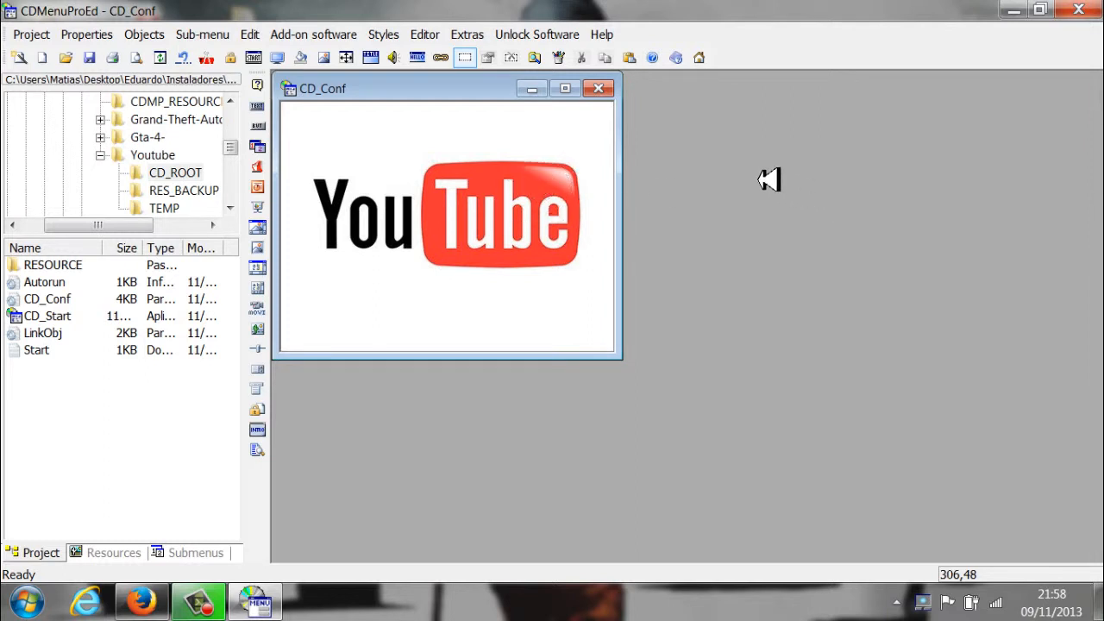
pyautogui.click(794, 183)
pyautogui.click(609, 176)
pyautogui.click(604, 173)
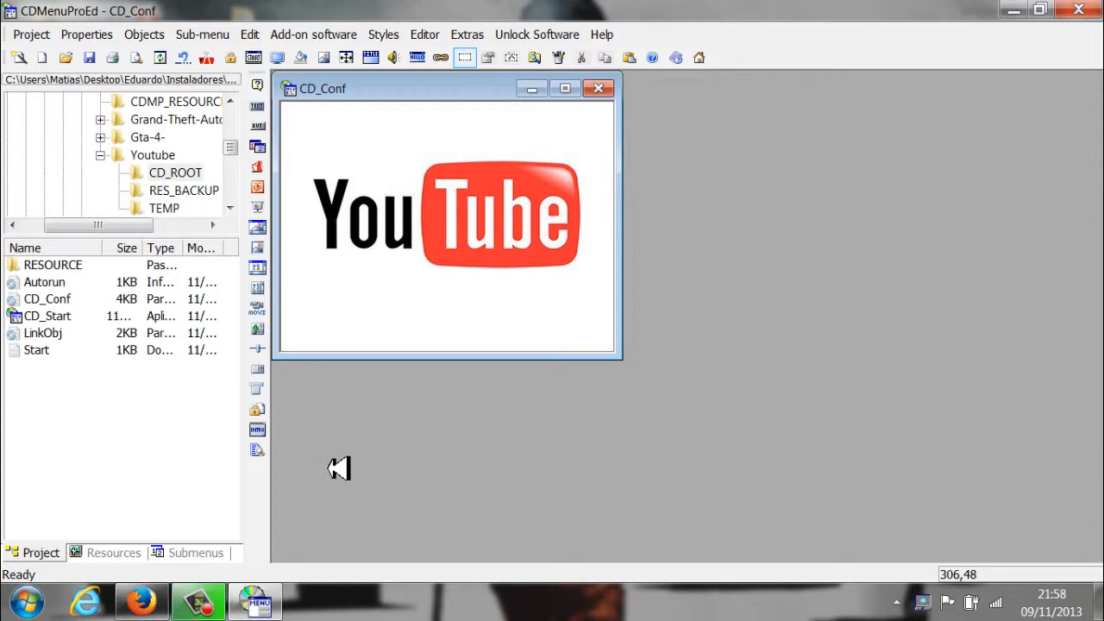
pyautogui.click(383, 480)
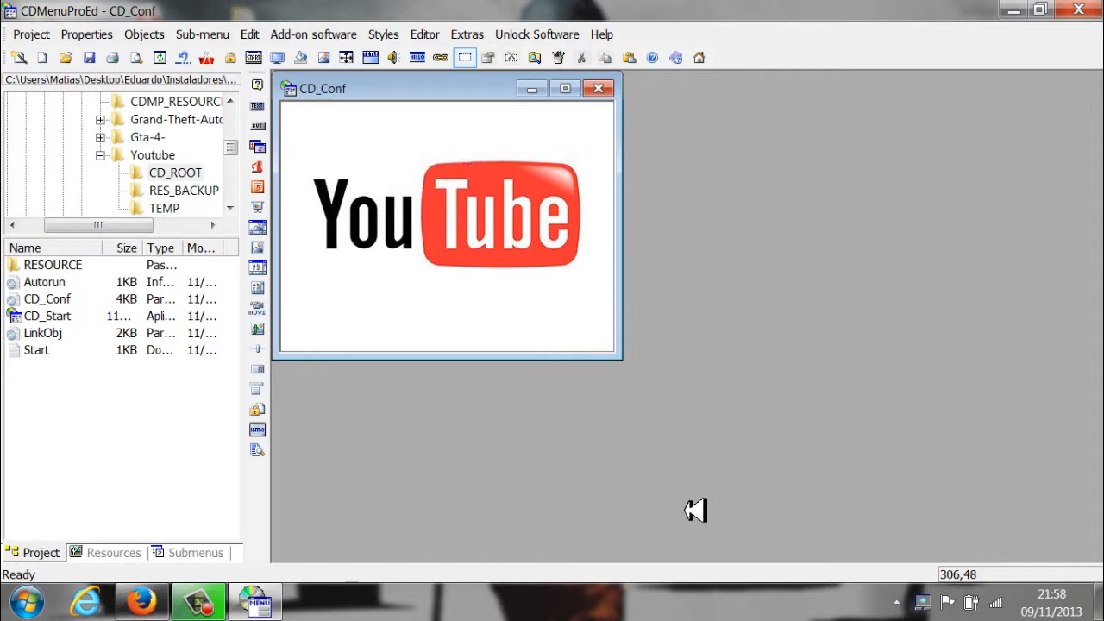
pyautogui.click(721, 340)
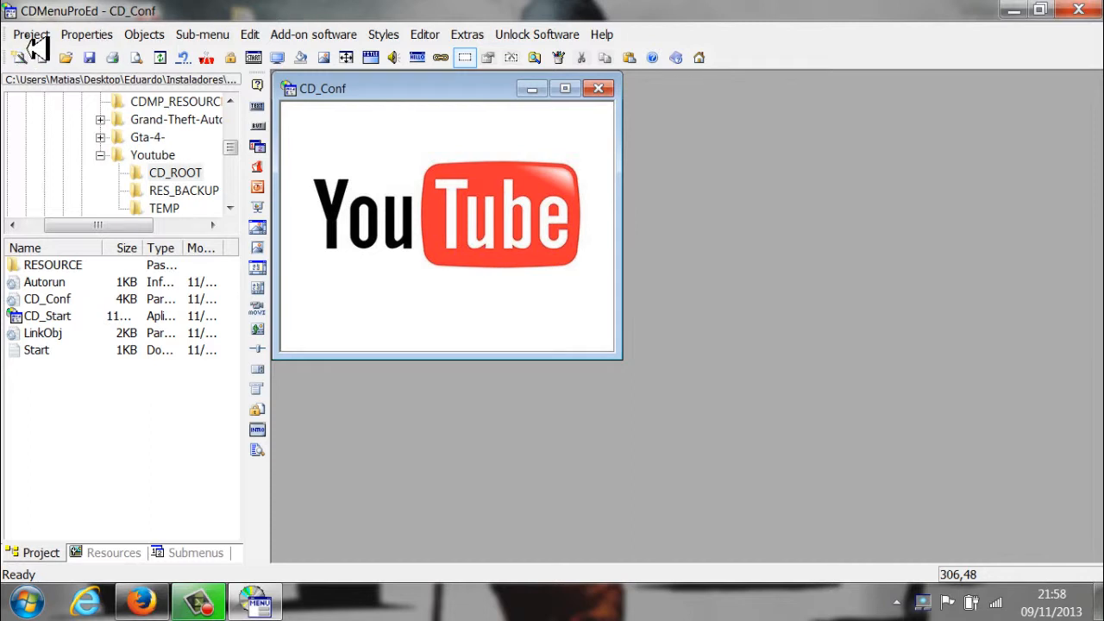
pyautogui.click(79, 140)
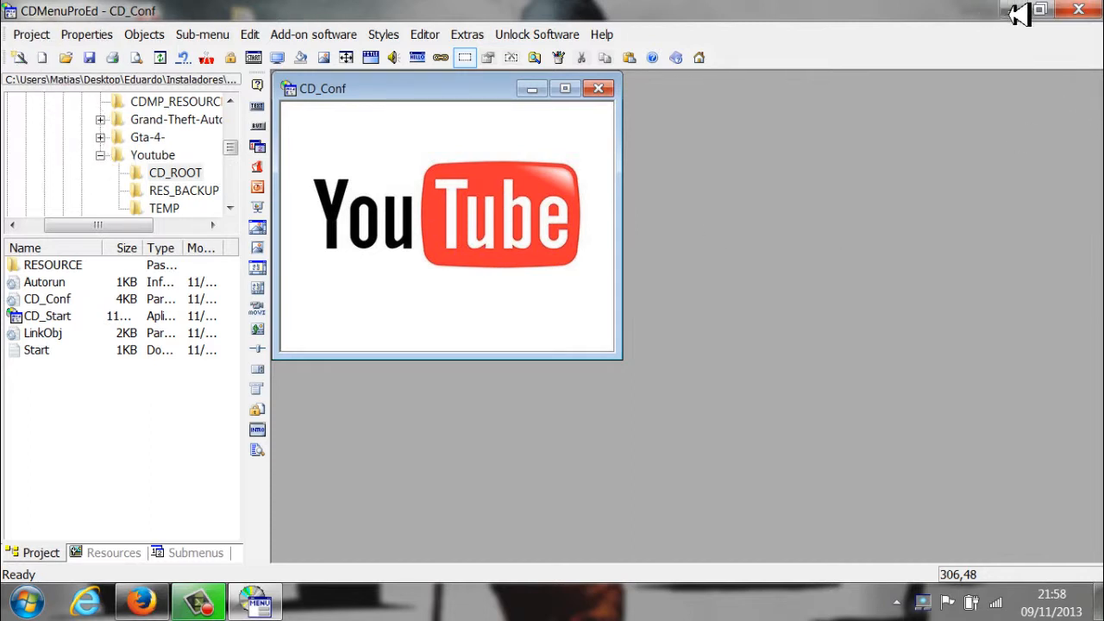
pyautogui.click(944, 485)
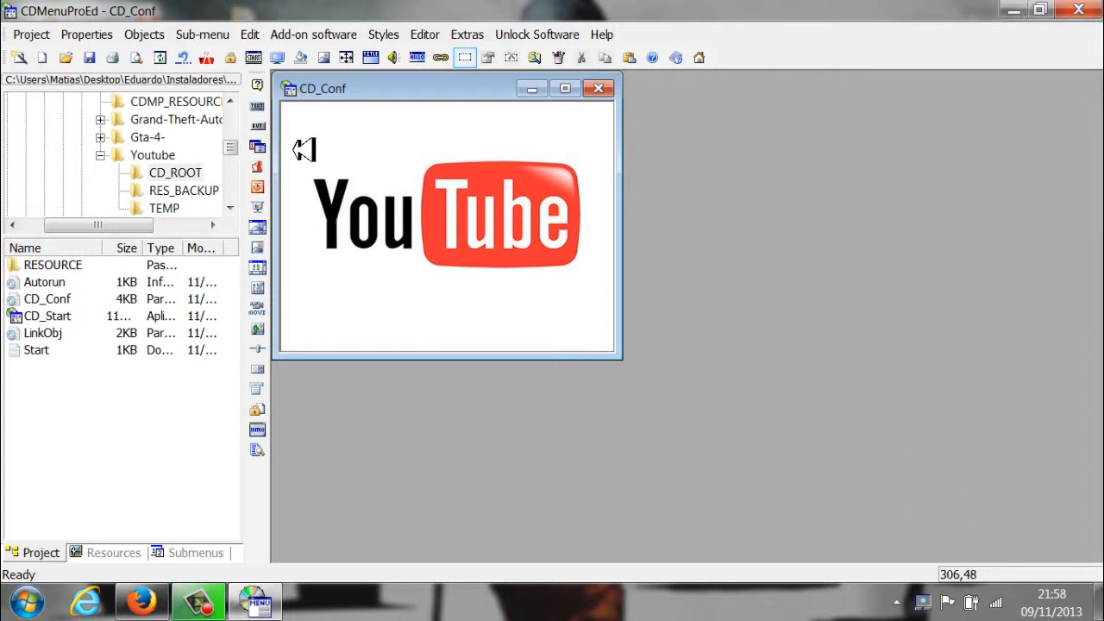
pyautogui.click(297, 141)
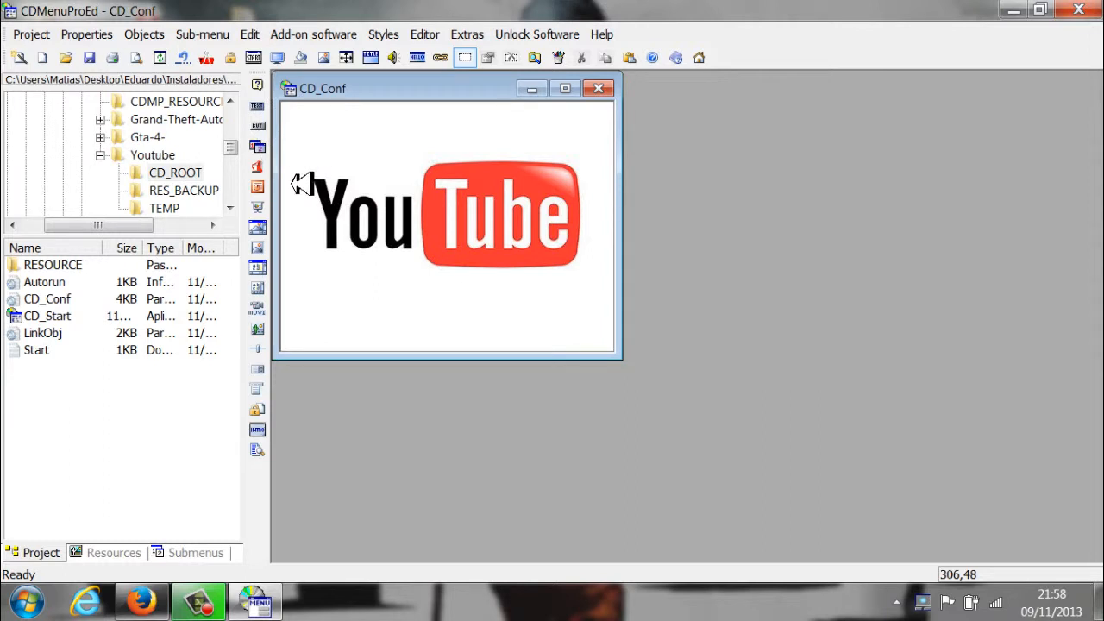
pyautogui.click(248, 222)
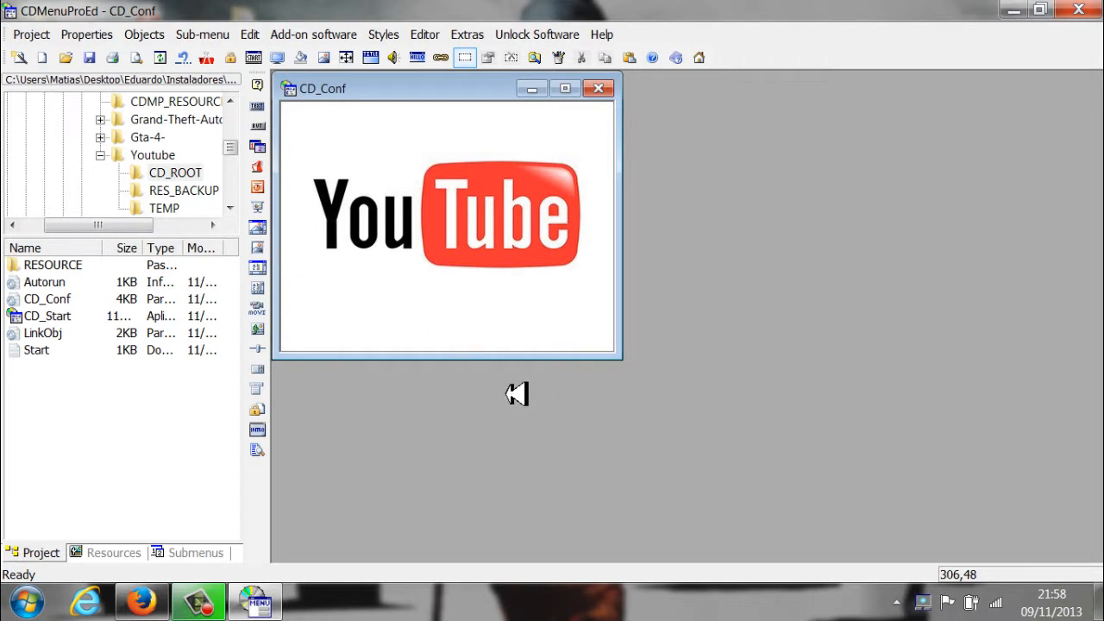
pyautogui.click(446, 433)
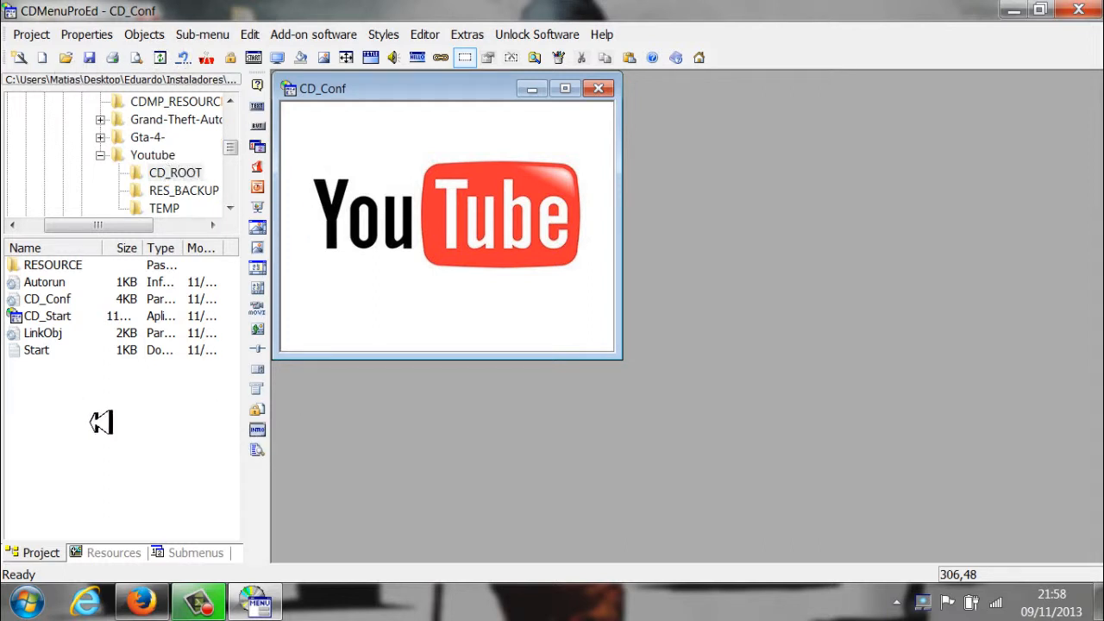
pyautogui.click(19, 417)
pyautogui.click(510, 199)
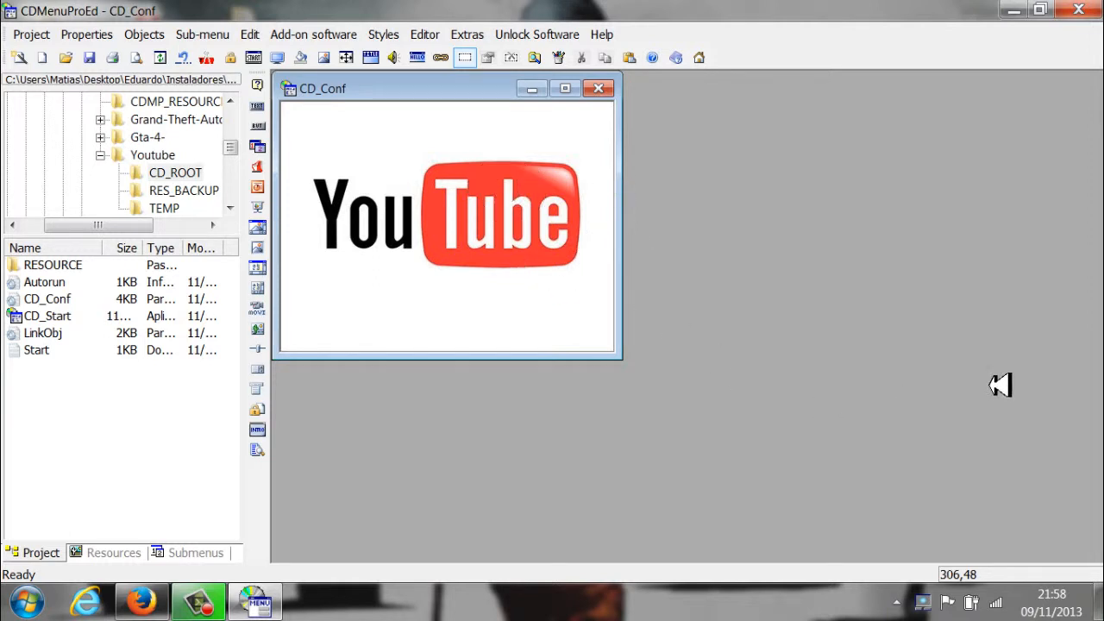
pyautogui.click(1077, 322)
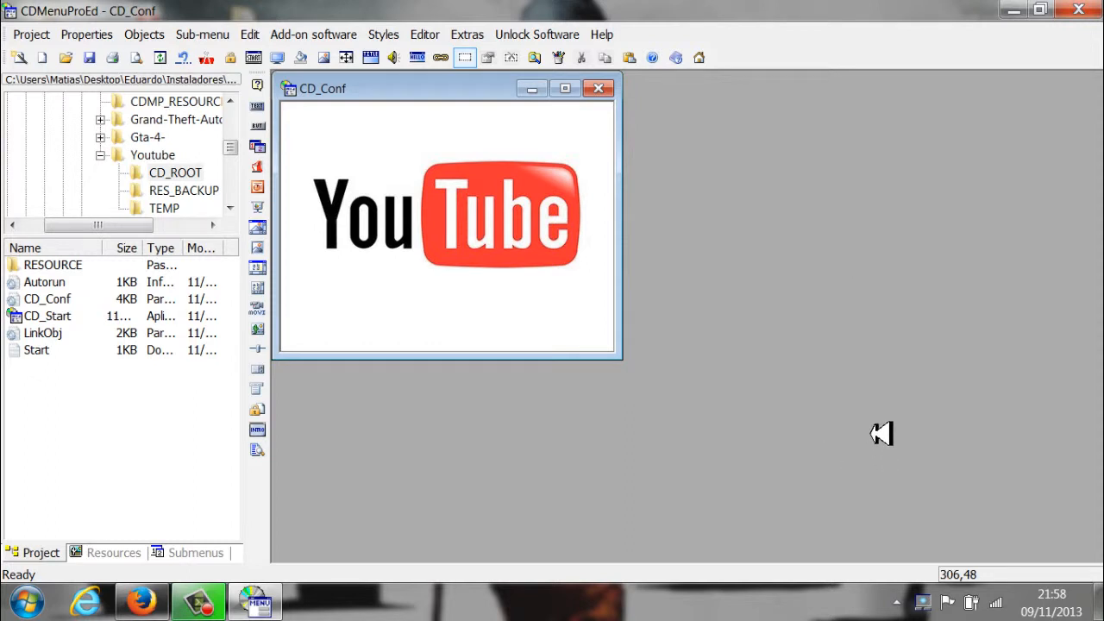
pyautogui.click(565, 414)
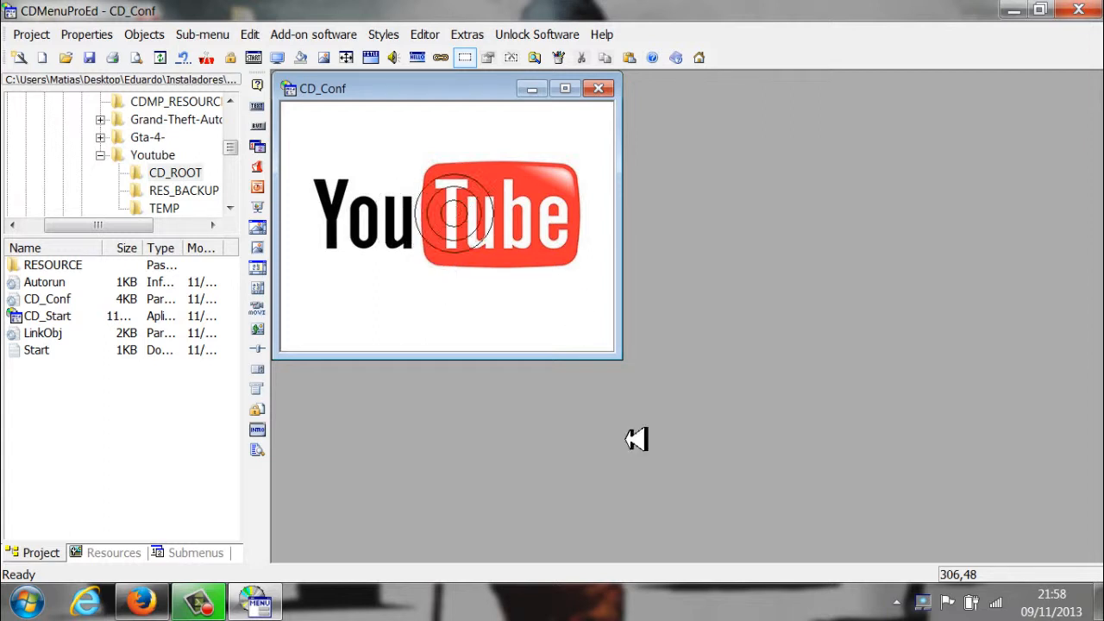
pyautogui.click(713, 336)
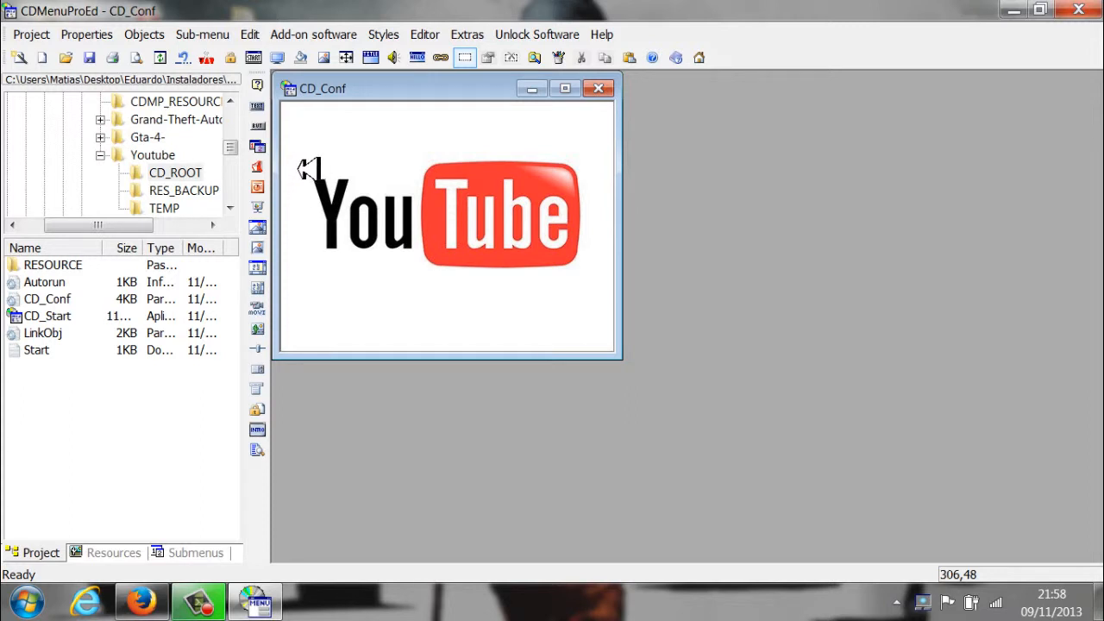
pyautogui.click(285, 212)
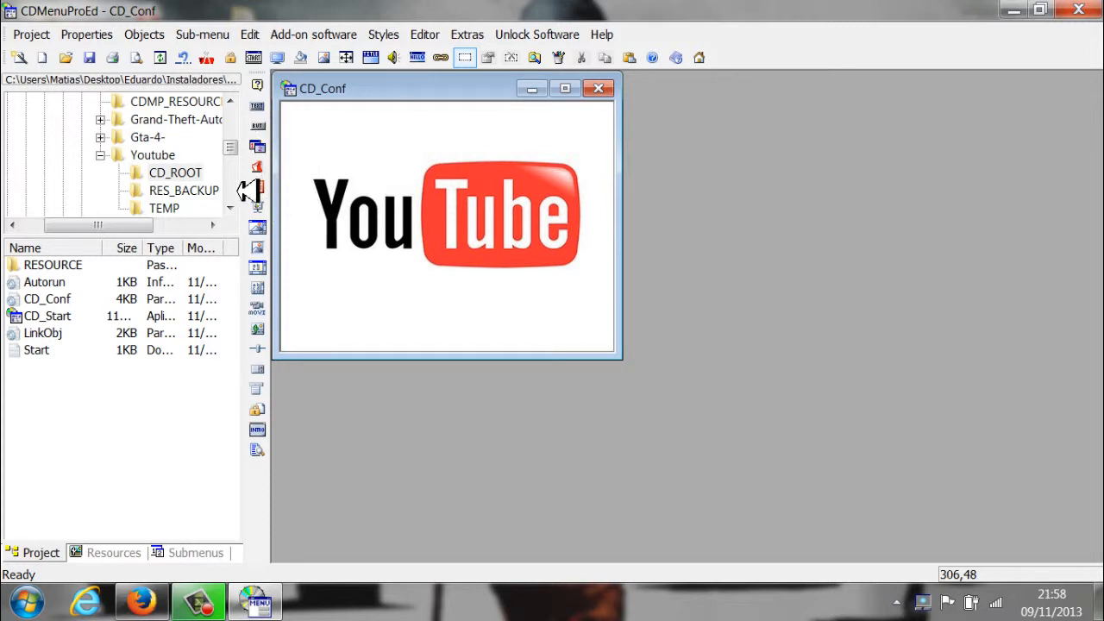
pyautogui.click(229, 265)
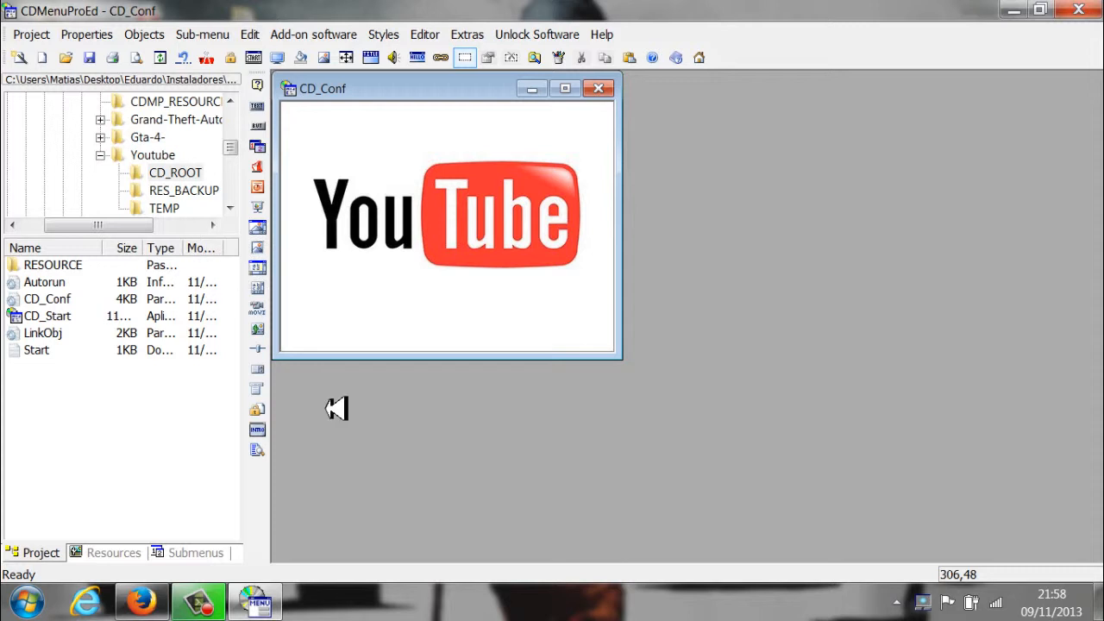
pyautogui.click(399, 569)
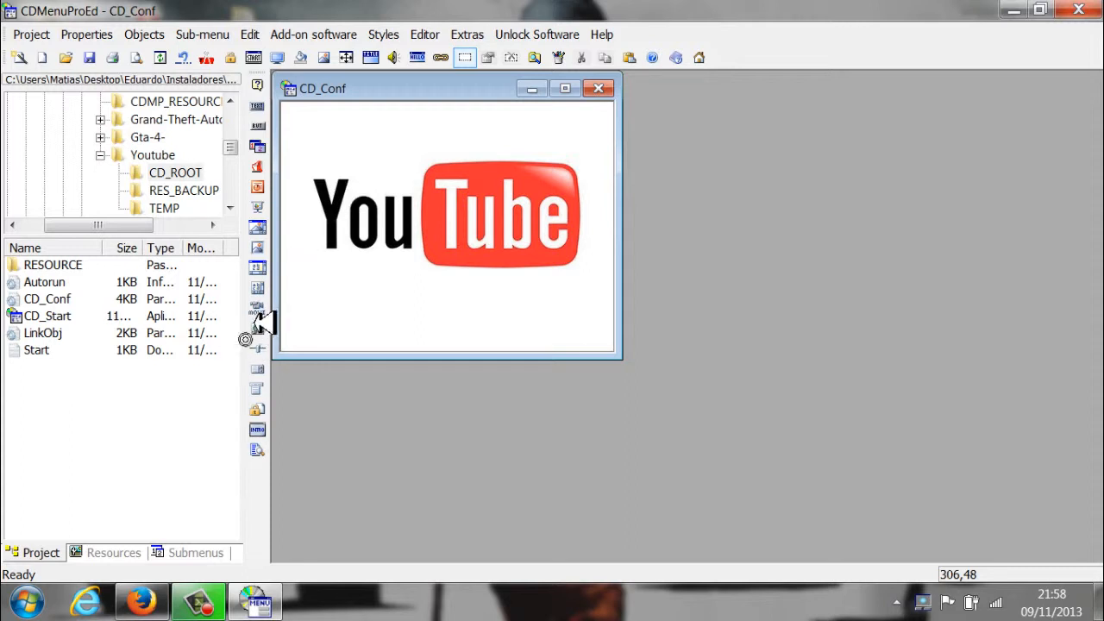
pyautogui.click(257, 309)
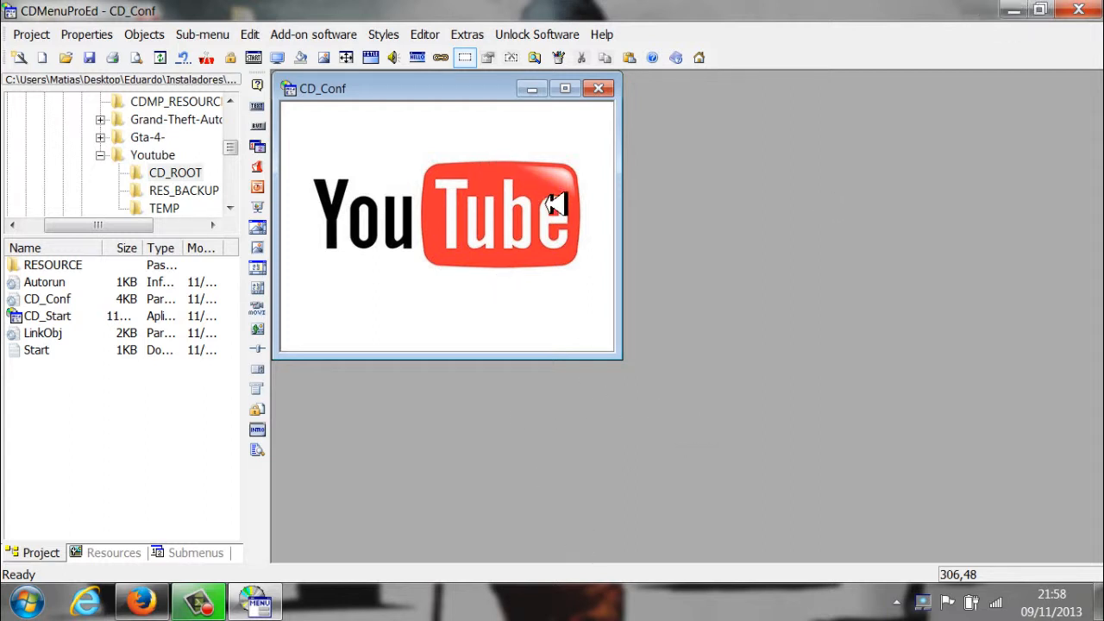
pyautogui.click(725, 421)
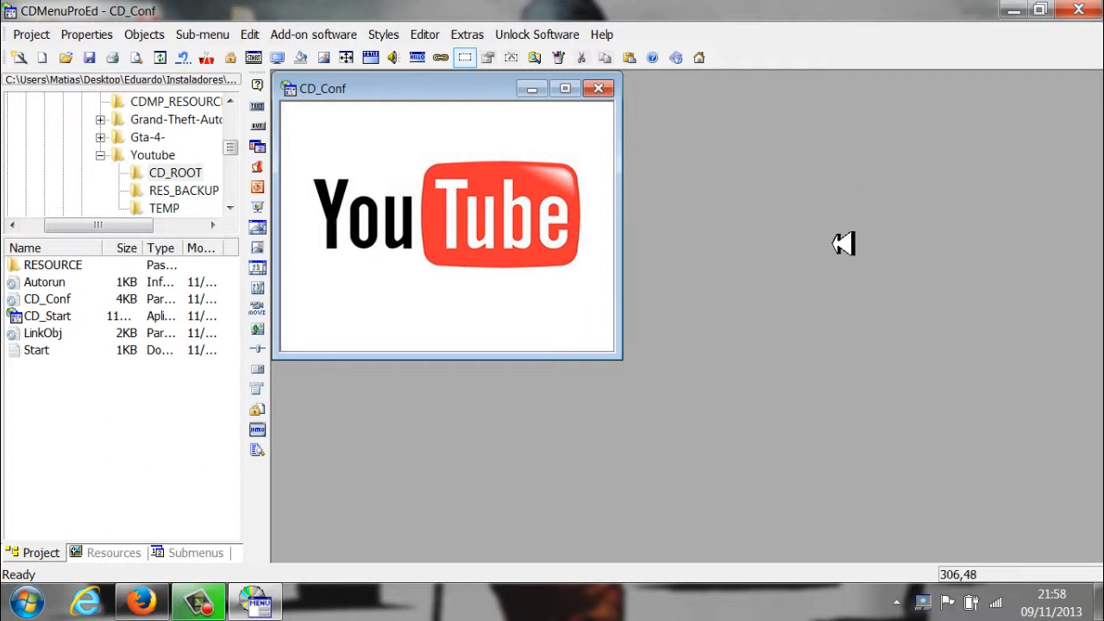
pyautogui.click(853, 123)
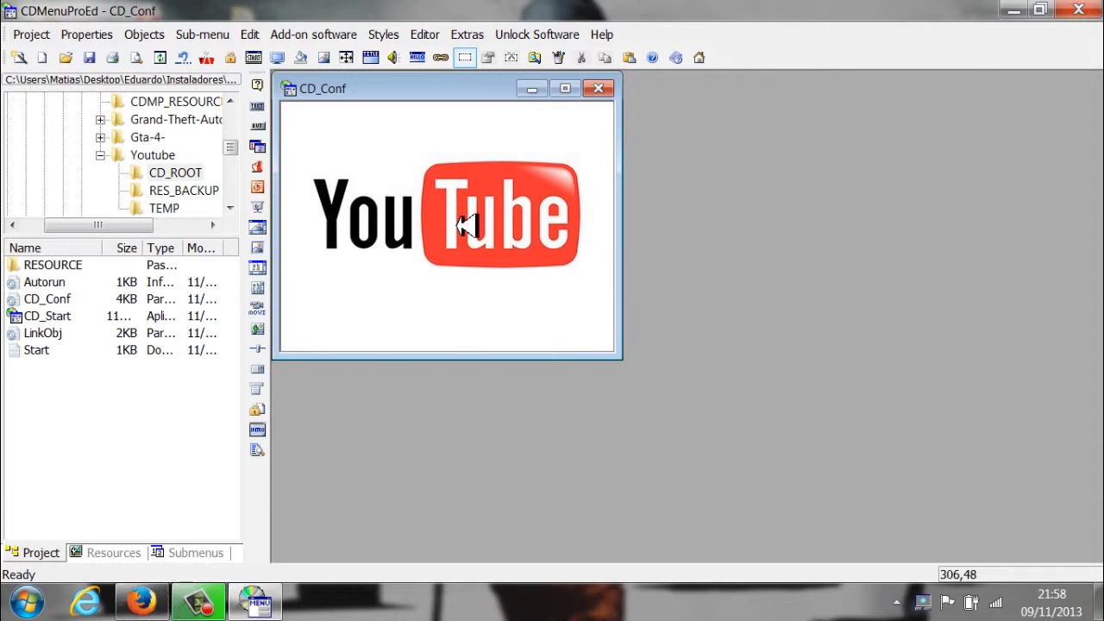
pyautogui.click(466, 58)
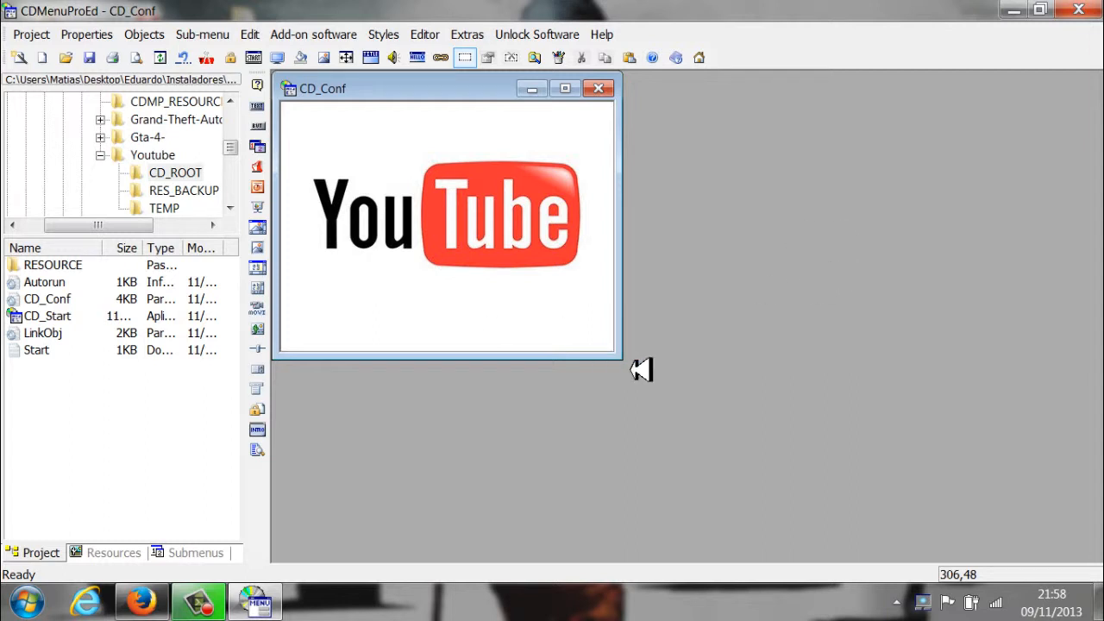
pyautogui.click(625, 416)
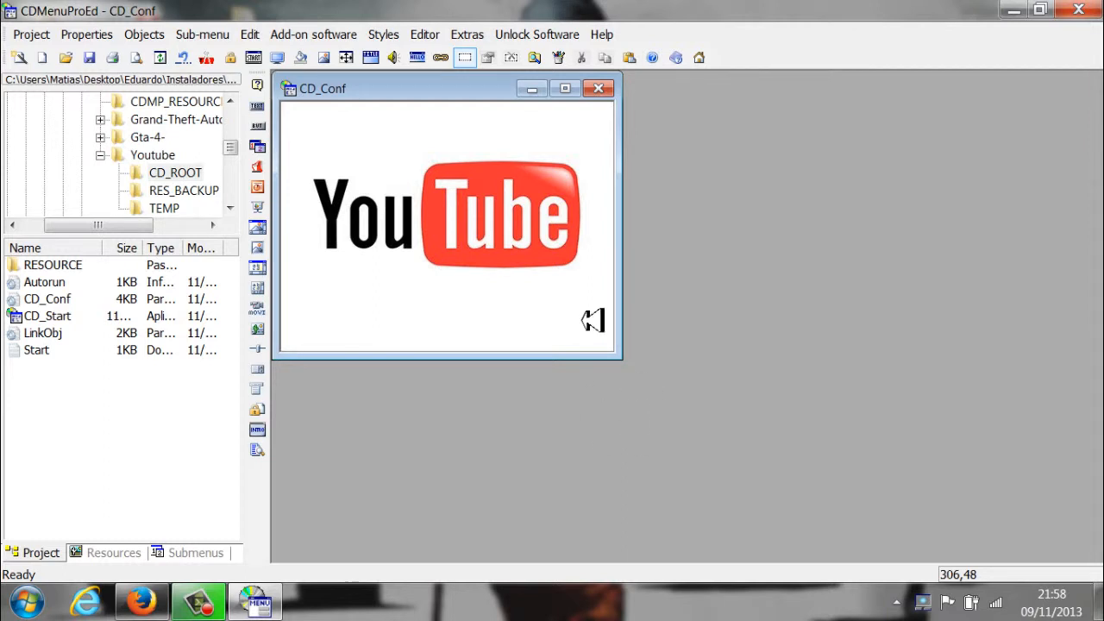
pyautogui.click(499, 483)
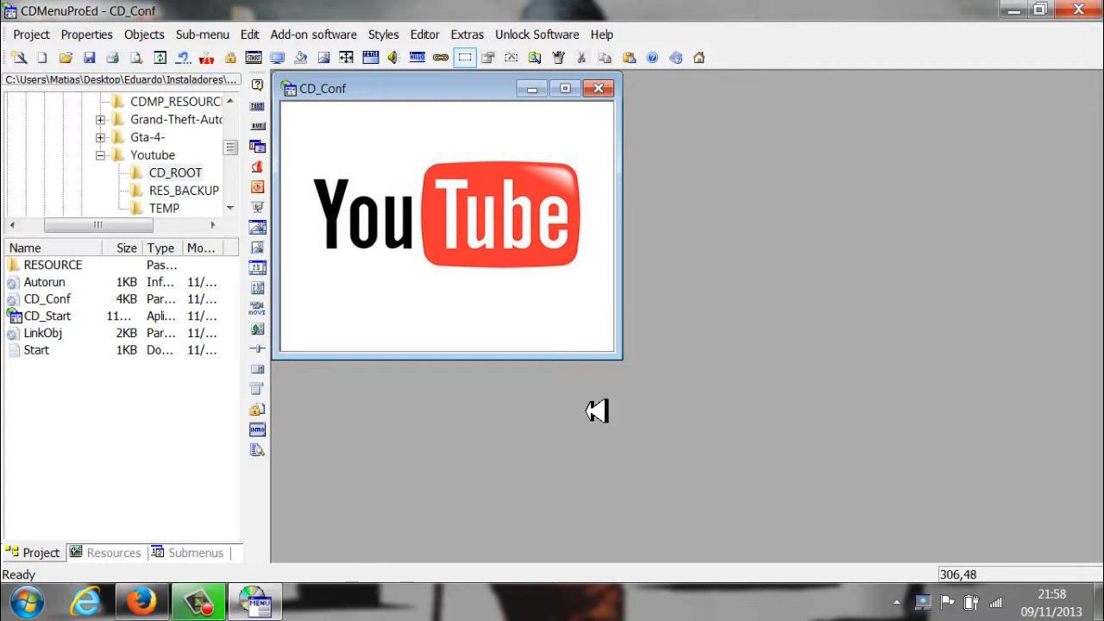
pyautogui.click(682, 177)
pyautogui.click(465, 56)
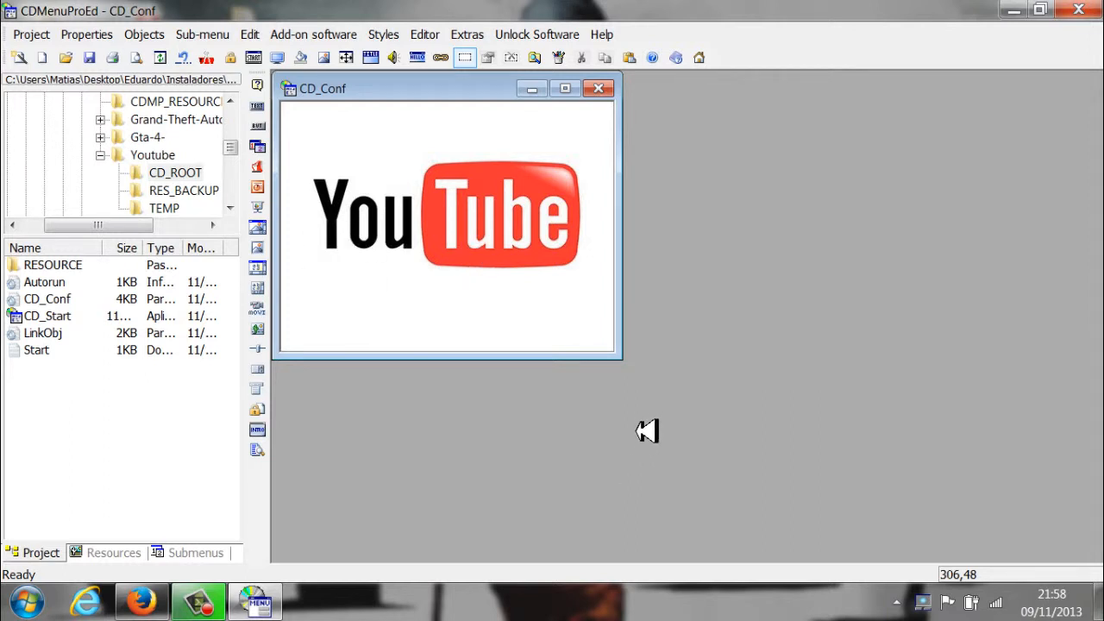
pyautogui.click(408, 207)
pyautogui.click(608, 261)
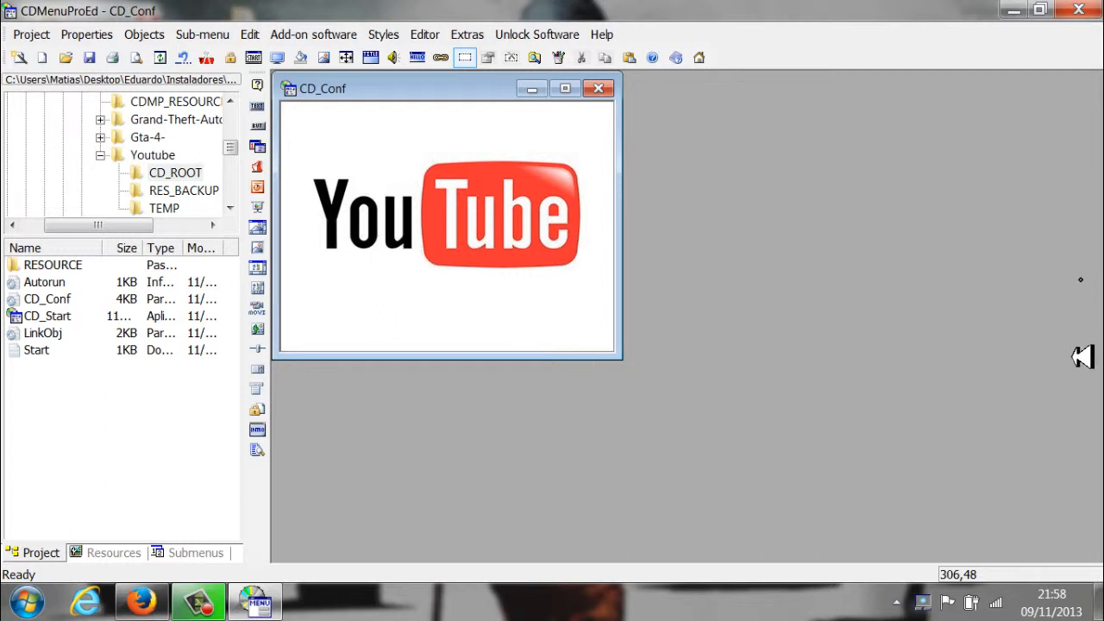
pyautogui.click(1074, 277)
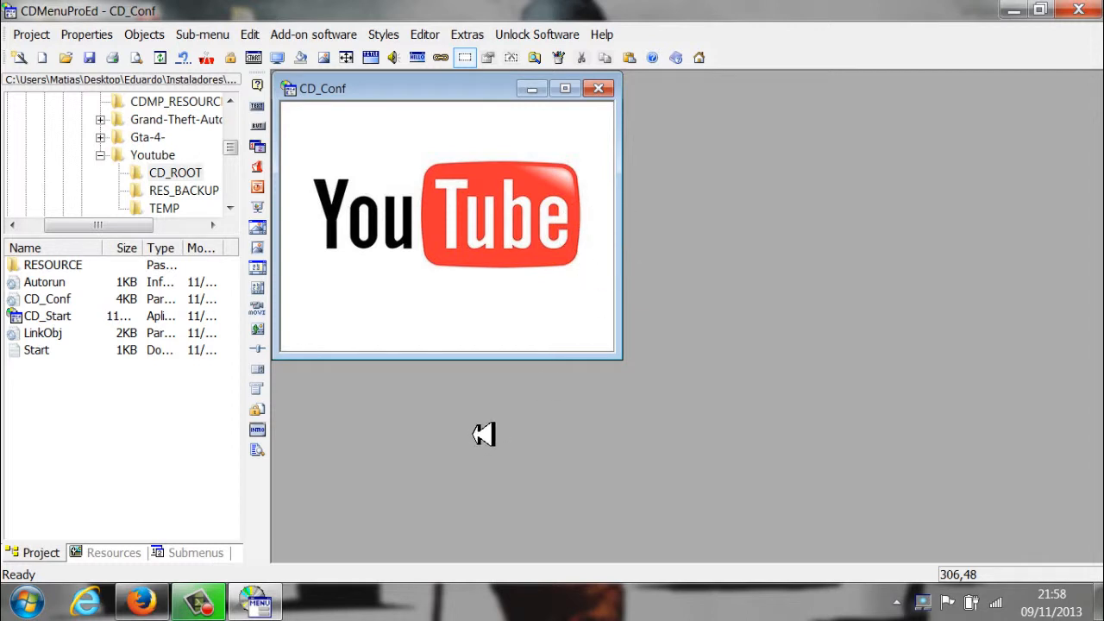
pyautogui.click(652, 288)
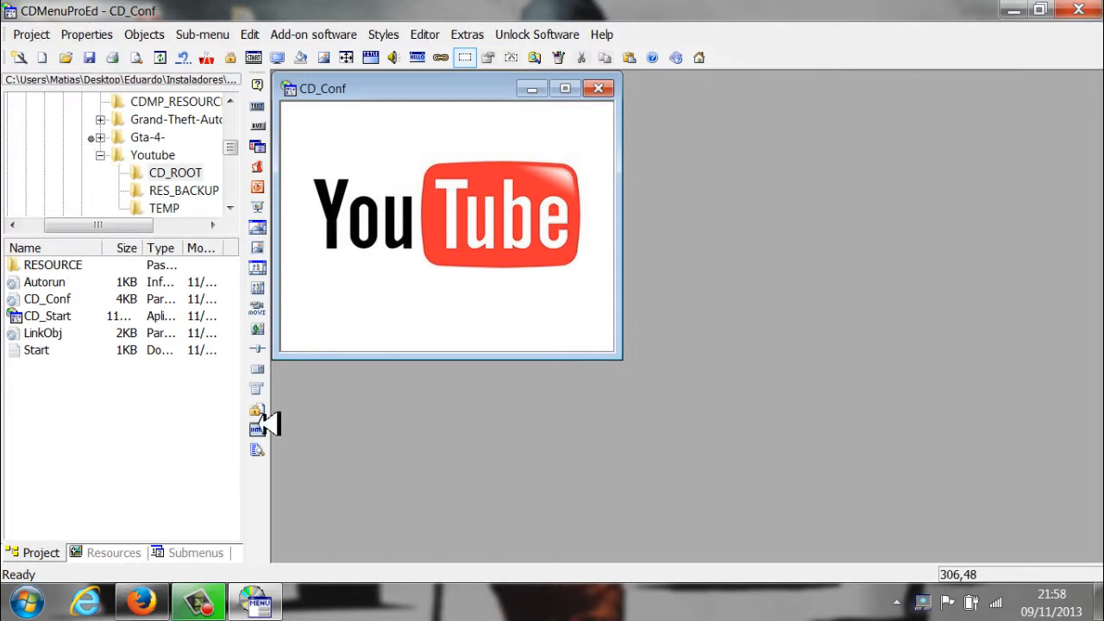
pyautogui.click(91, 138)
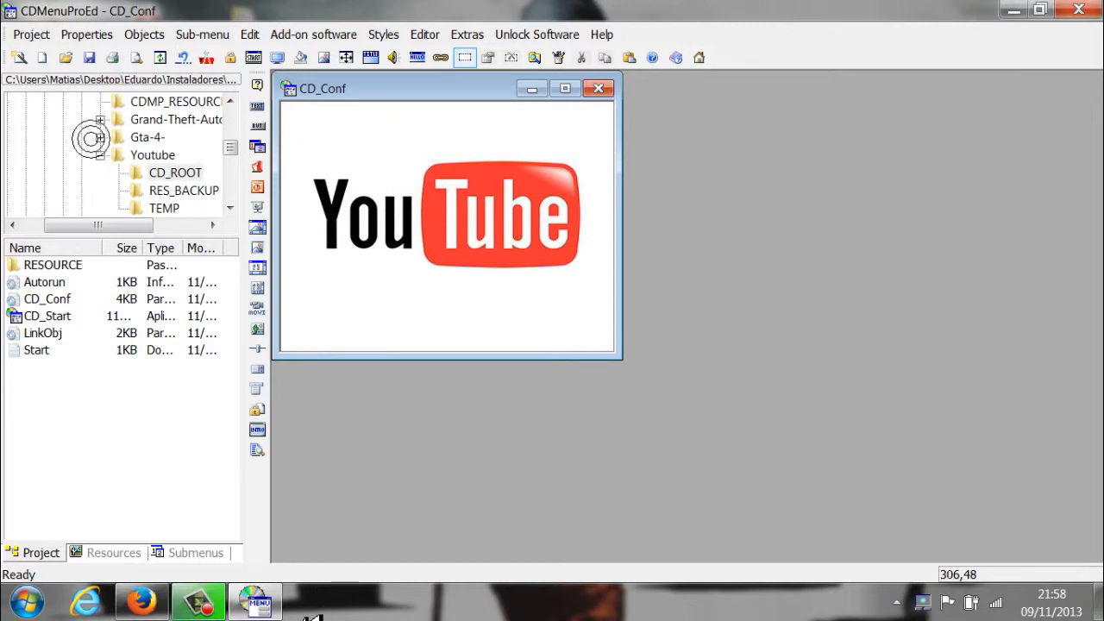
pyautogui.click(378, 526)
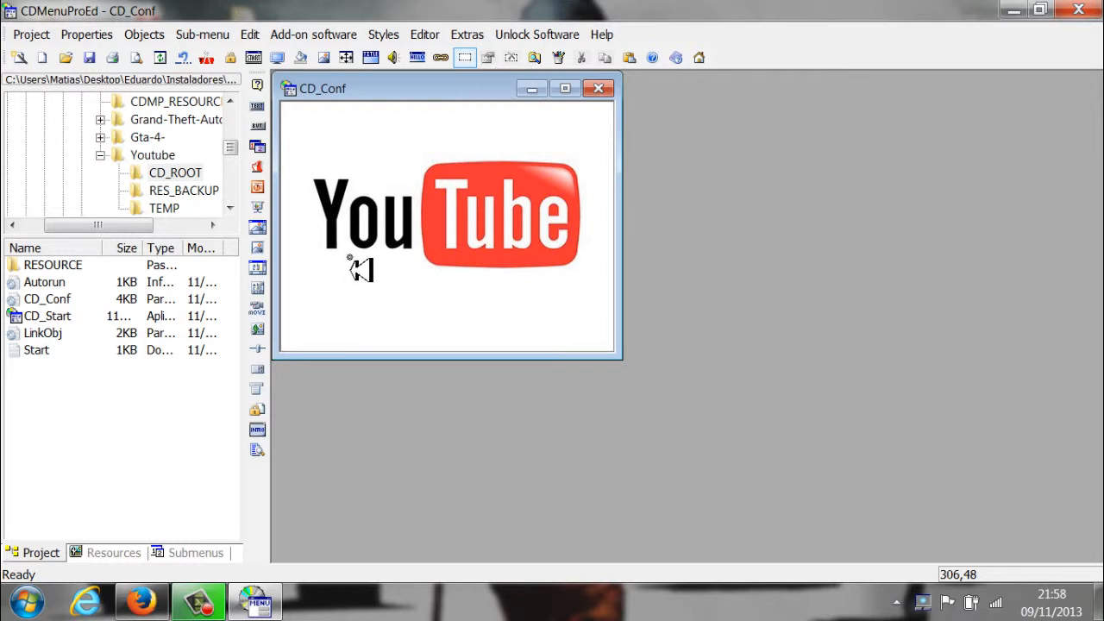
pyautogui.click(621, 285)
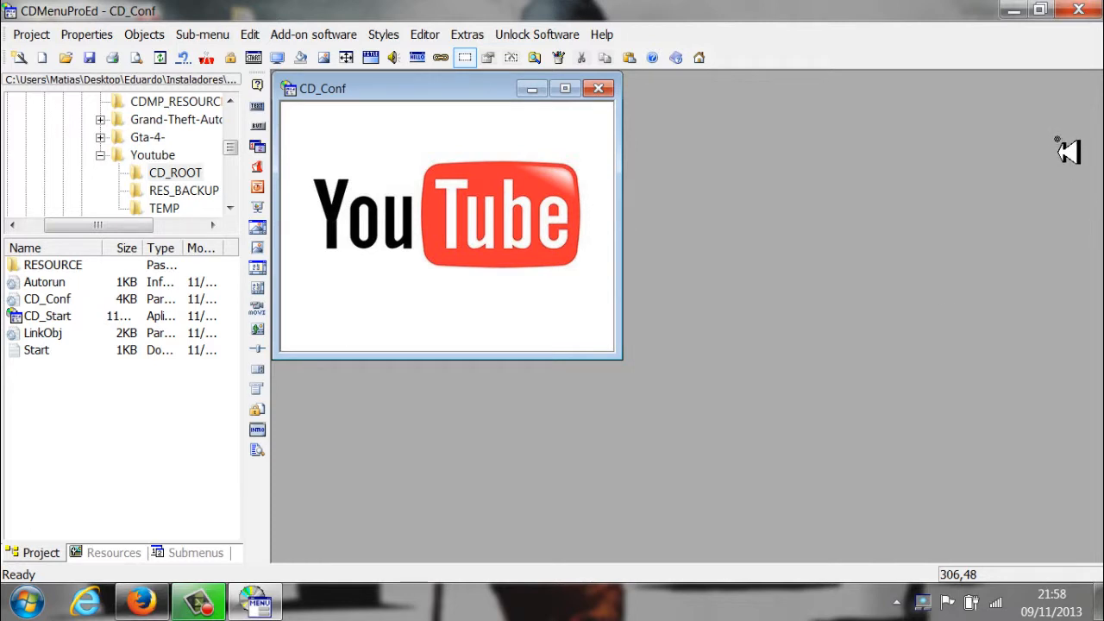
pyautogui.click(343, 351)
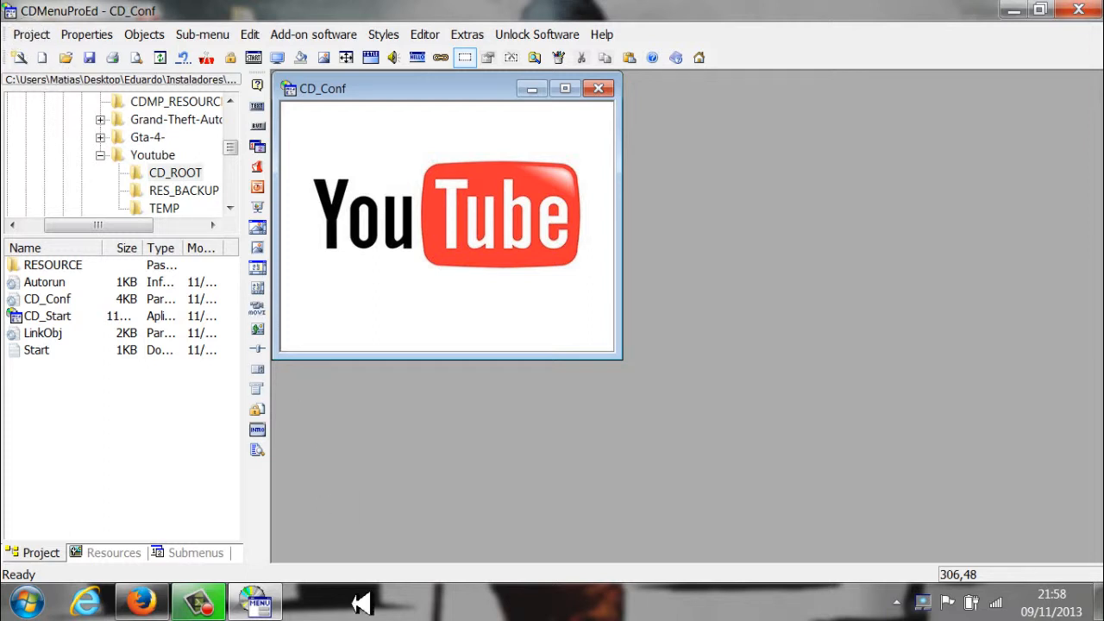
pyautogui.click(370, 528)
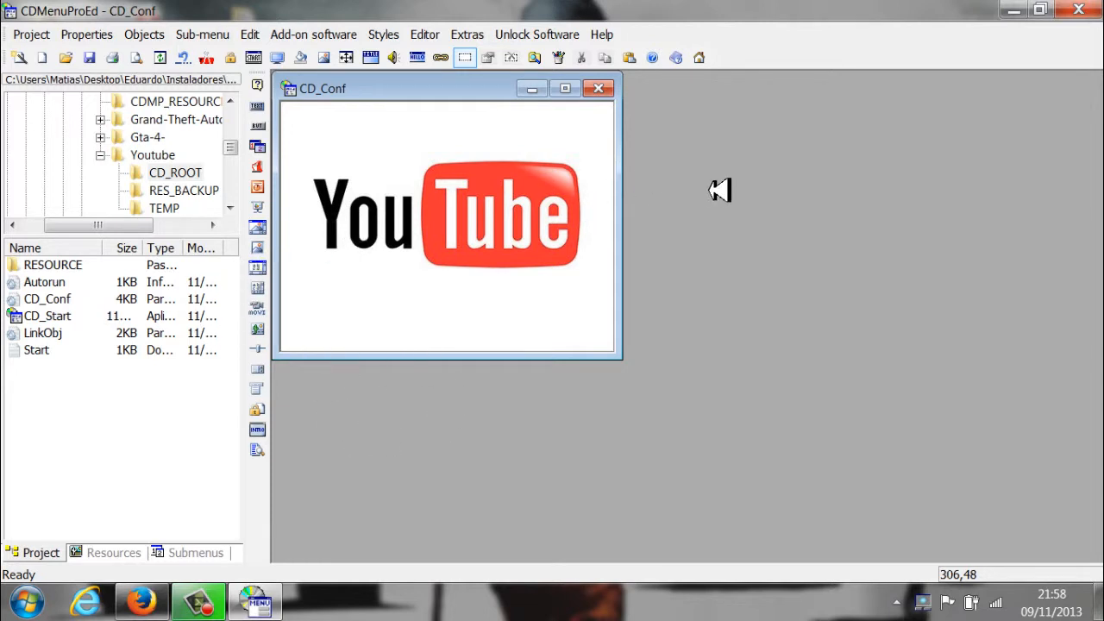
pyautogui.click(292, 361)
pyautogui.click(632, 363)
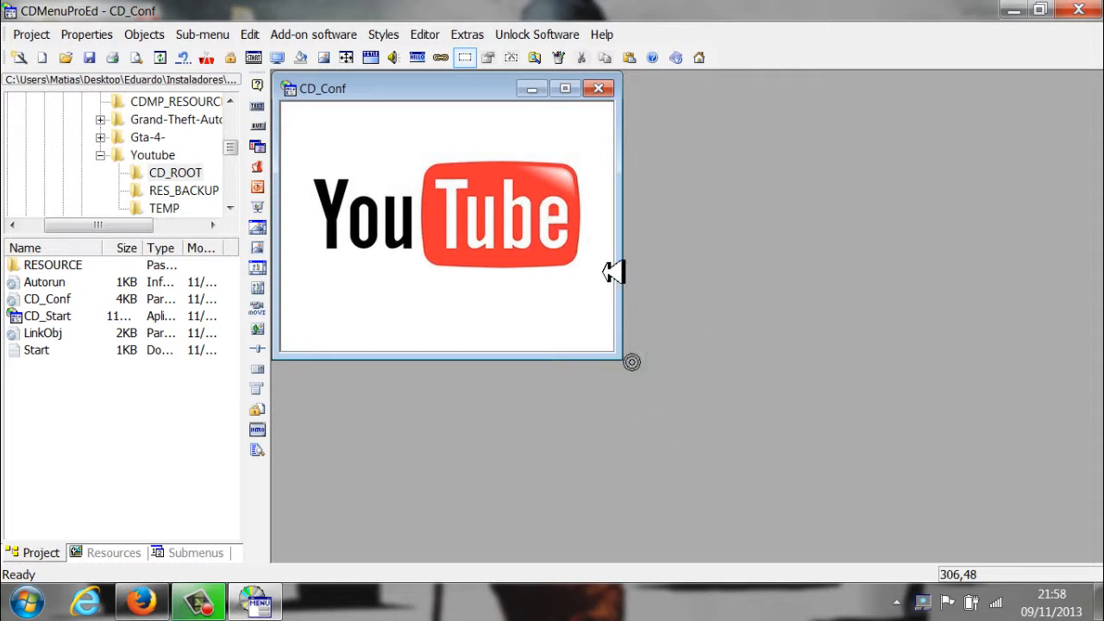
pyautogui.click(697, 363)
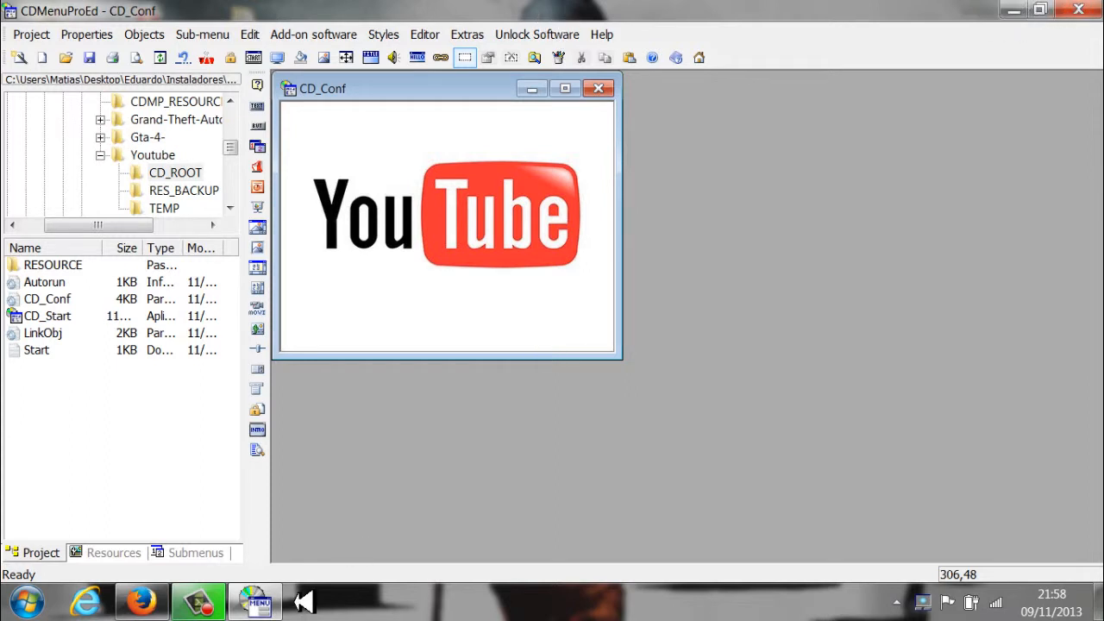
pyautogui.click(394, 59)
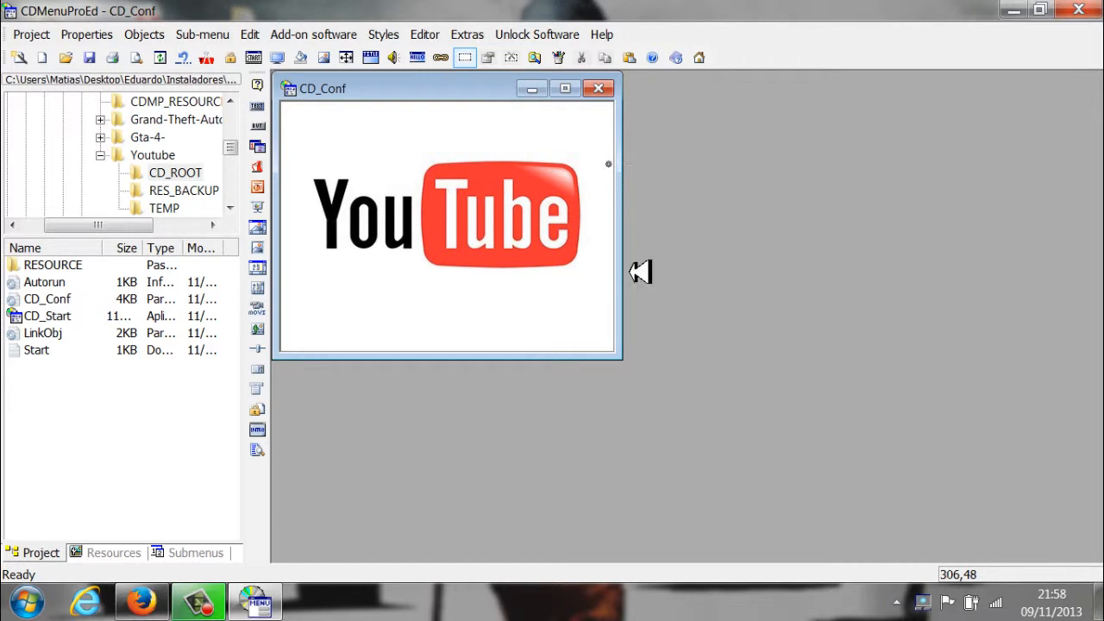
pyautogui.click(611, 264)
pyautogui.click(584, 173)
pyautogui.click(615, 220)
pyautogui.click(615, 202)
pyautogui.click(462, 191)
pyautogui.click(439, 252)
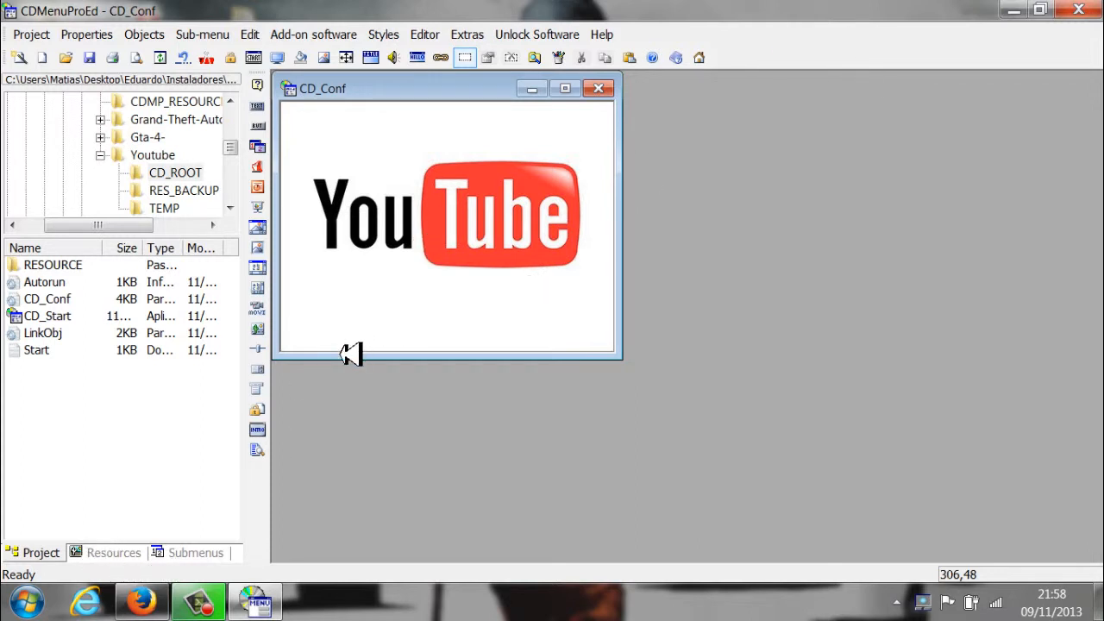
pyautogui.click(560, 332)
pyautogui.click(606, 166)
pyautogui.click(614, 271)
pyautogui.click(572, 193)
pyautogui.click(1080, 322)
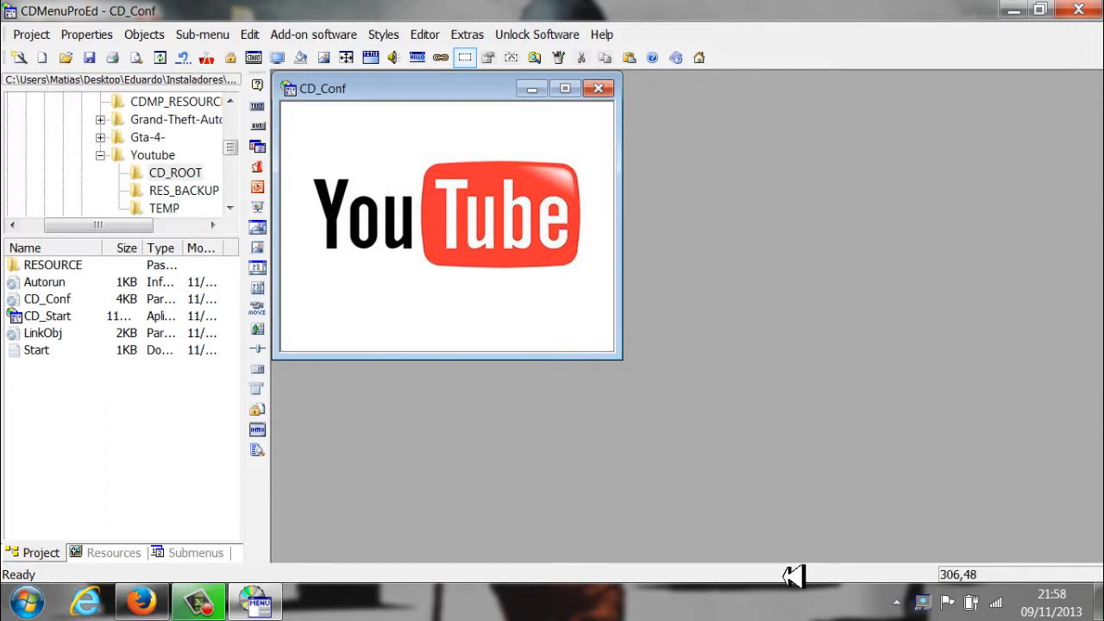
pyautogui.click(1062, 551)
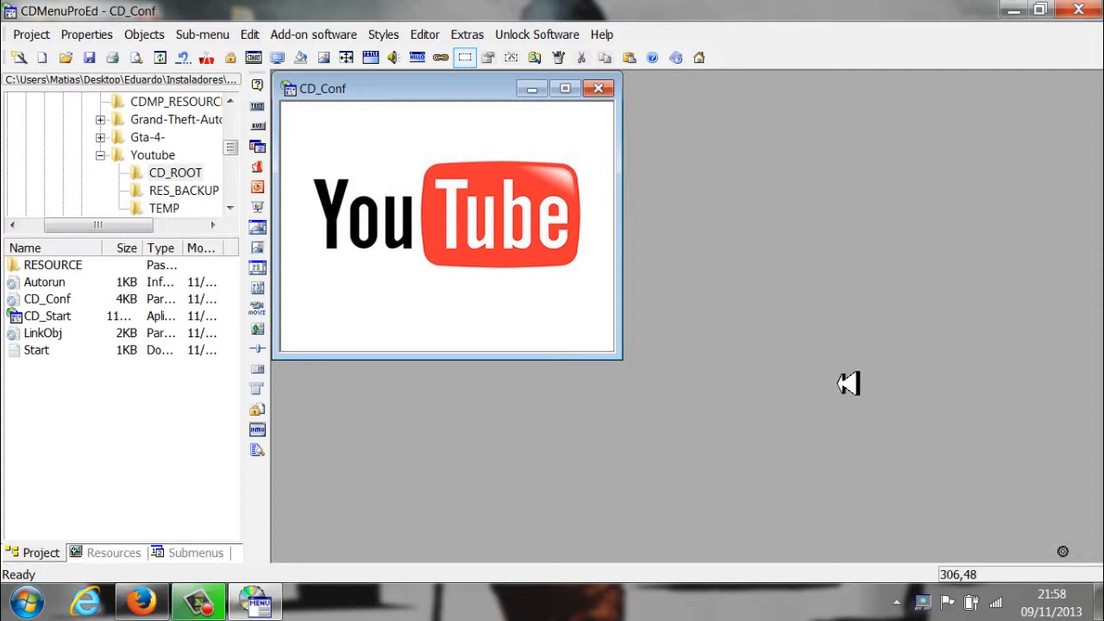
pyautogui.click(795, 187)
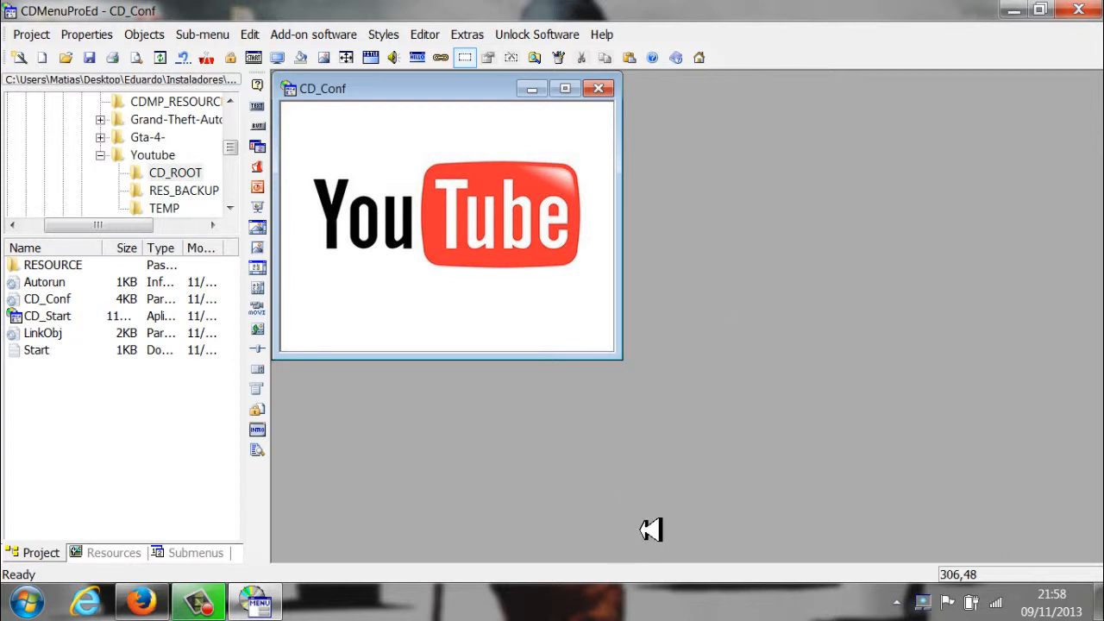
pyautogui.click(646, 516)
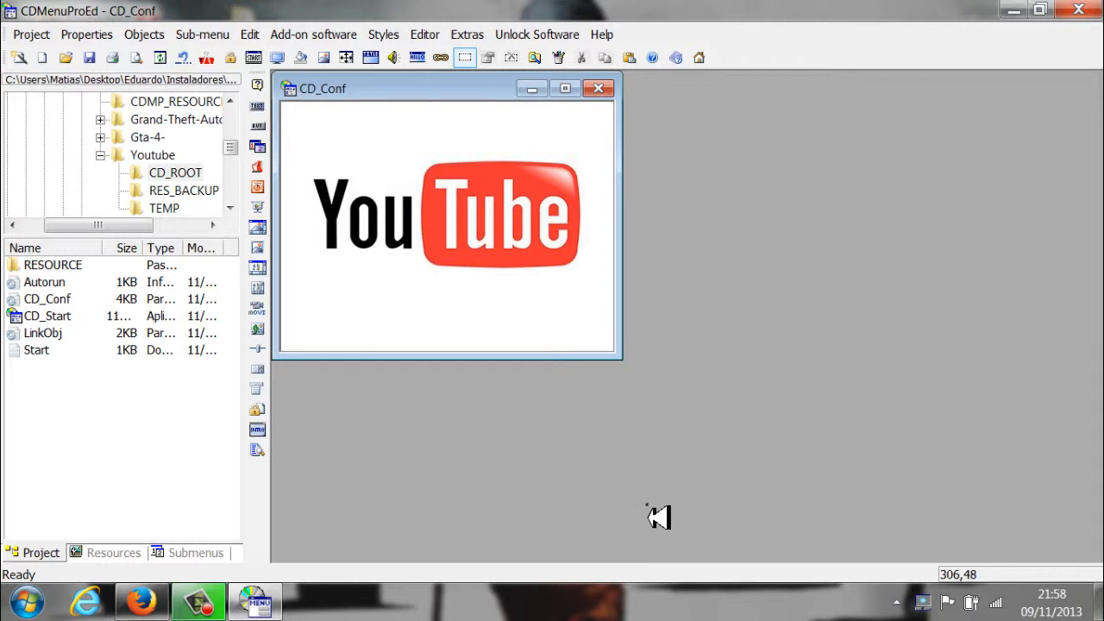
pyautogui.click(719, 344)
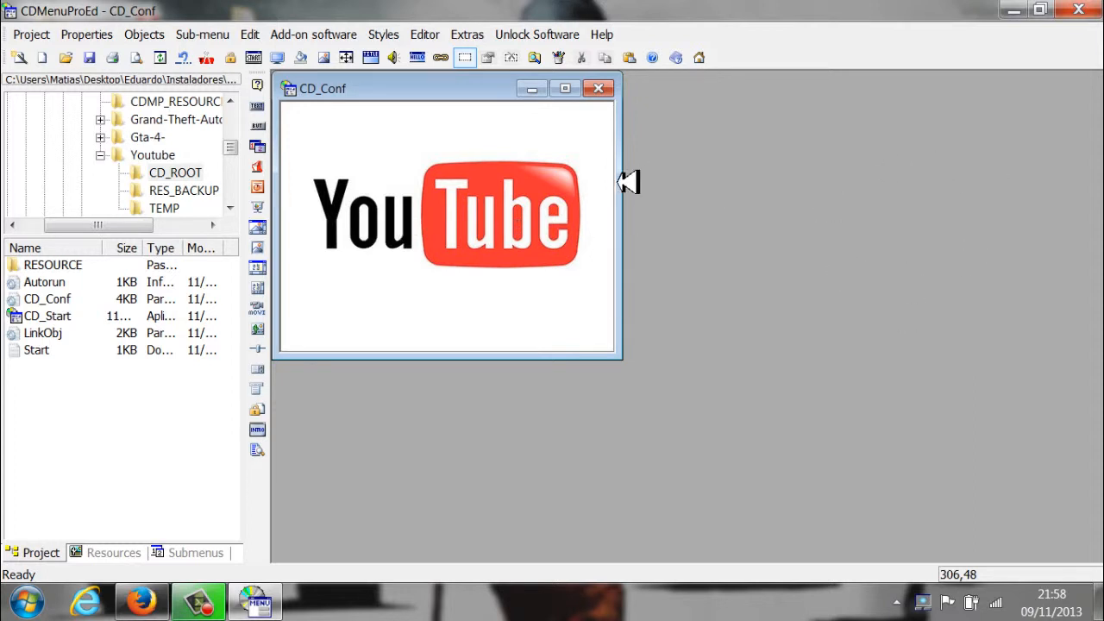
pyautogui.click(354, 414)
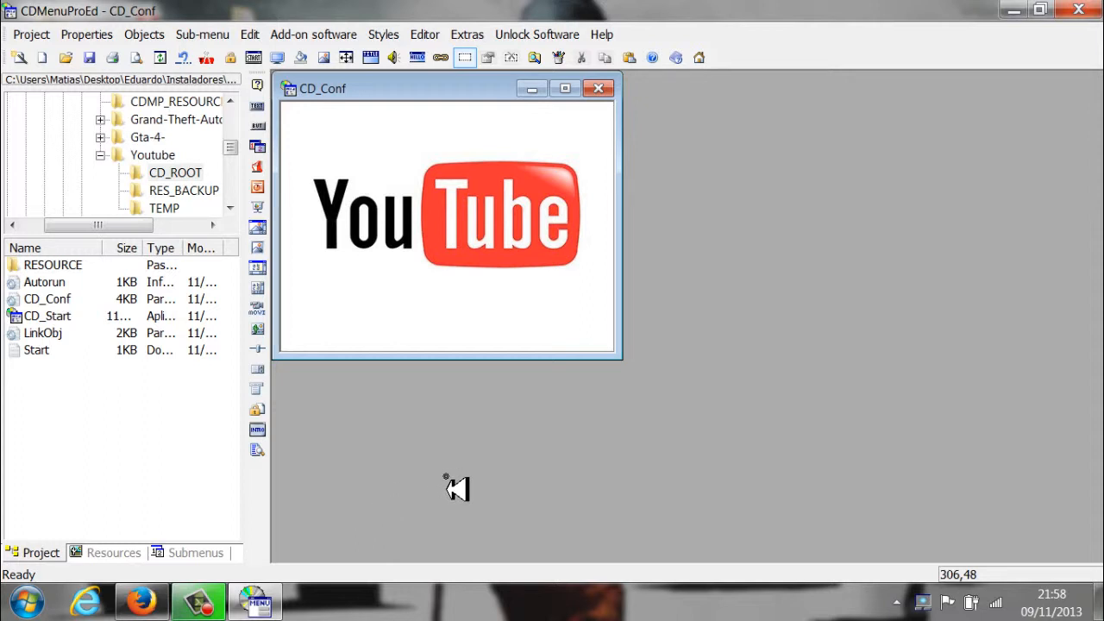
pyautogui.click(446, 476)
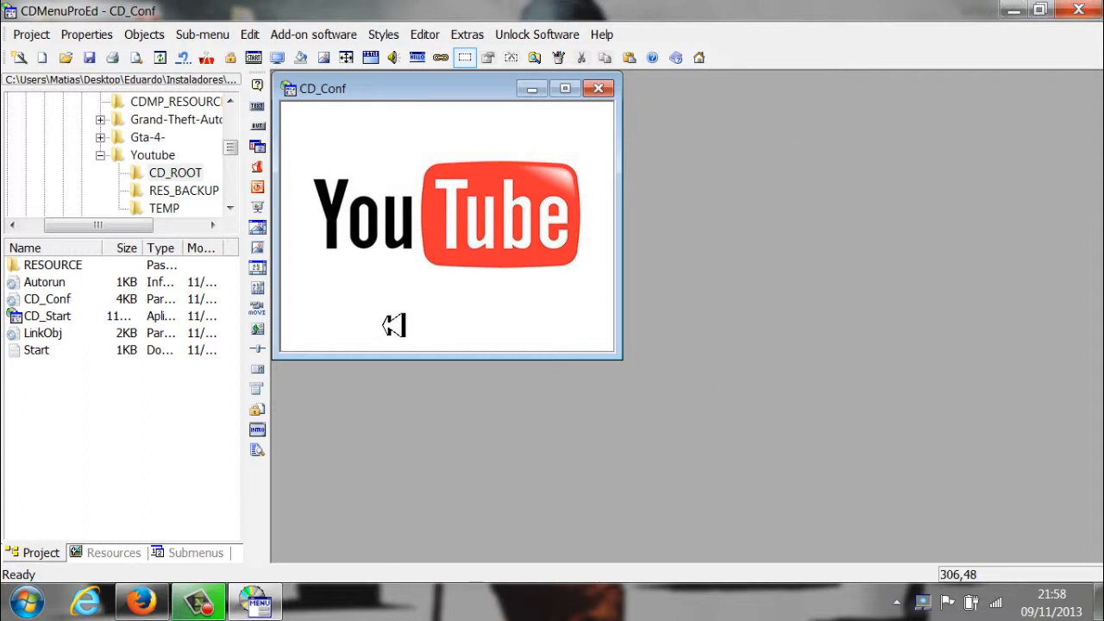
pyautogui.click(349, 328)
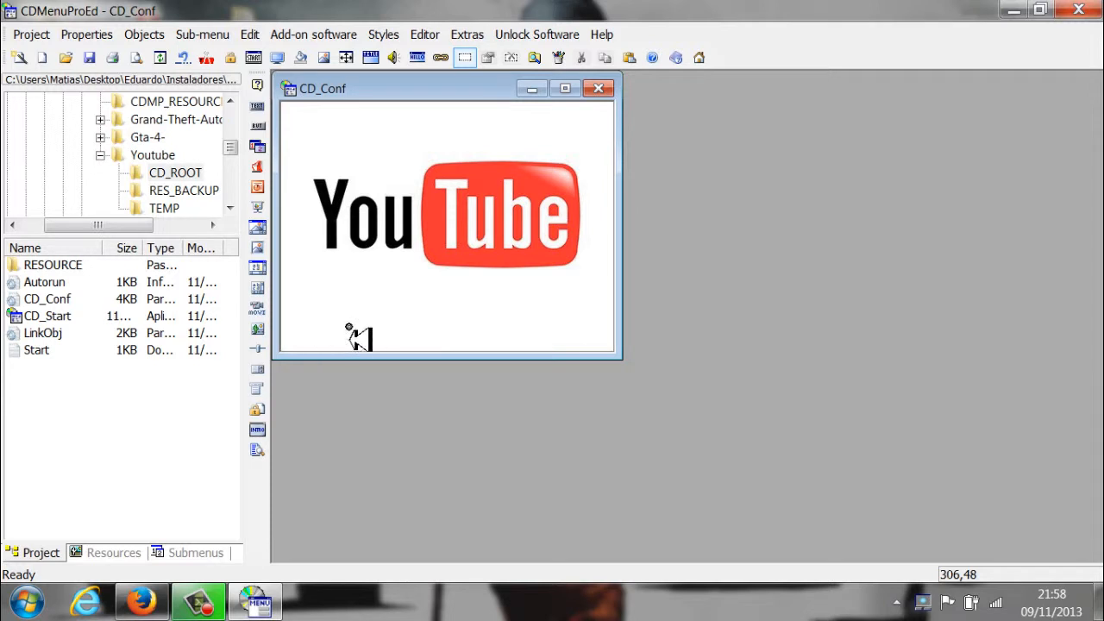
pyautogui.click(446, 157)
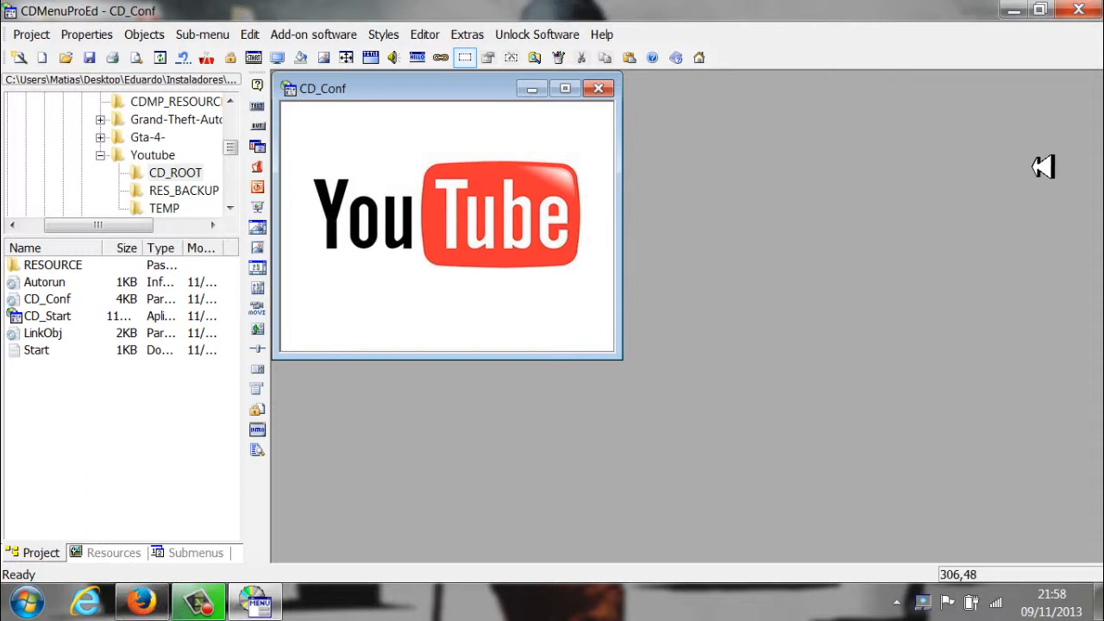
pyautogui.click(1058, 163)
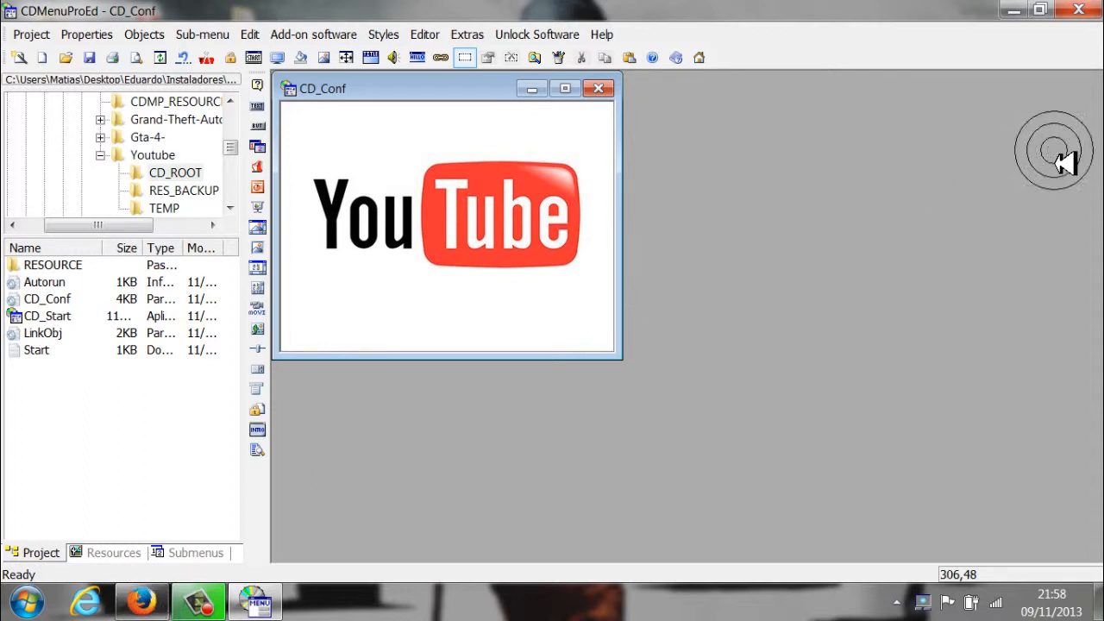
pyautogui.click(659, 217)
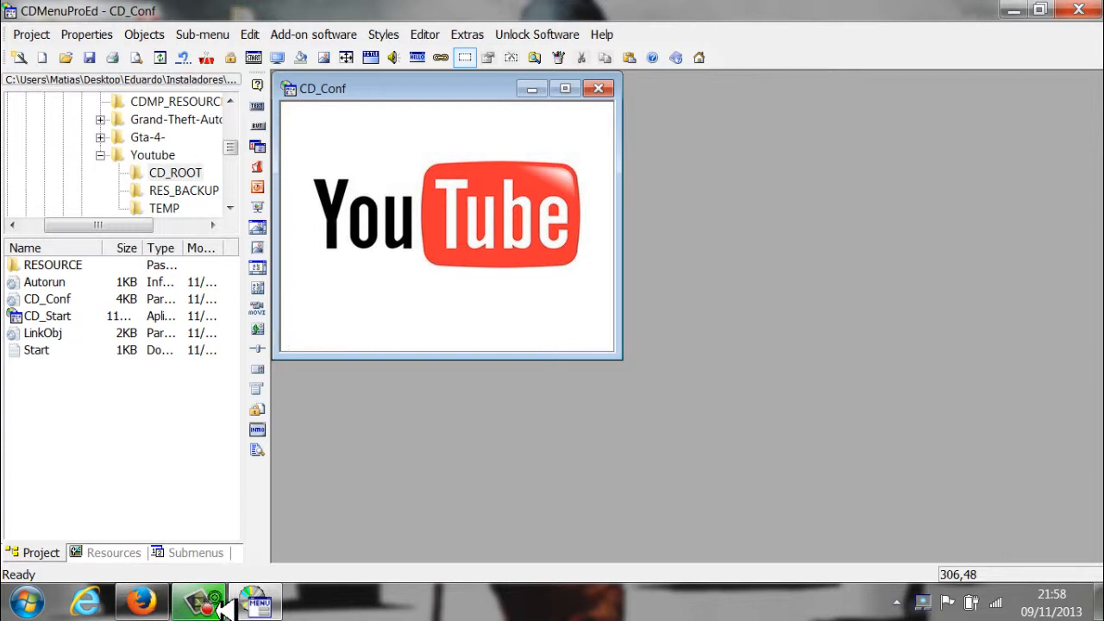
pyautogui.click(138, 606)
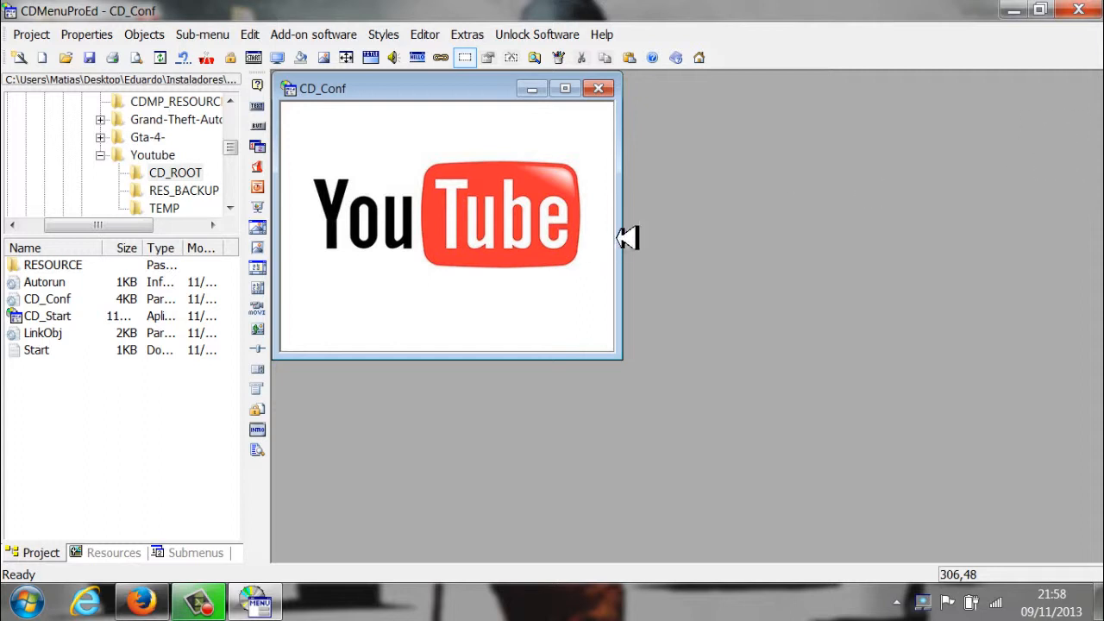
pyautogui.click(641, 214)
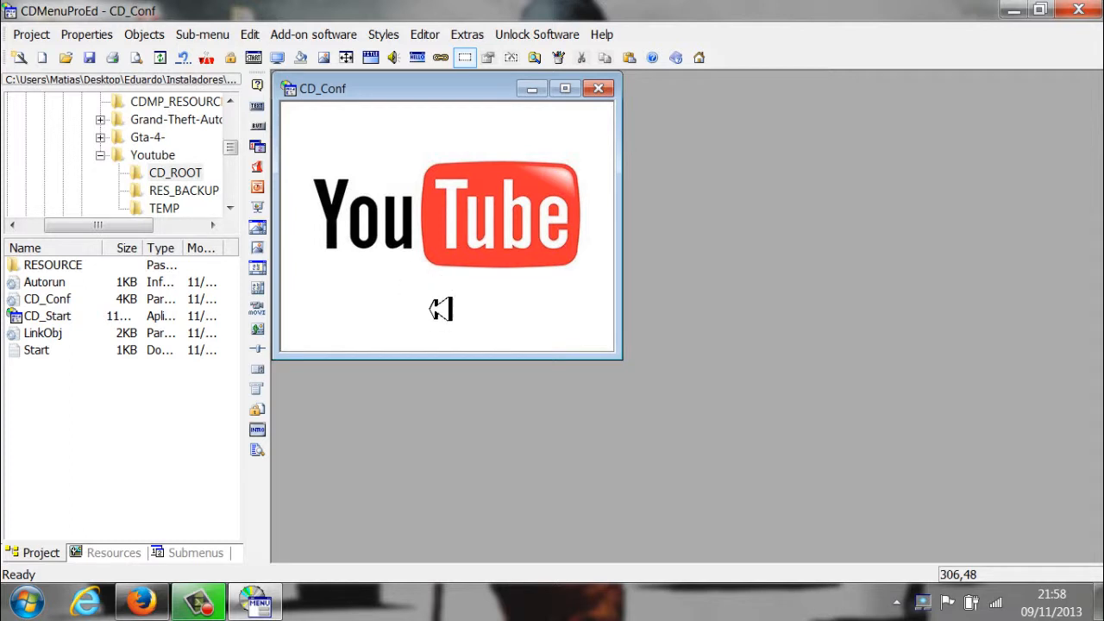
pyautogui.click(508, 157)
pyautogui.click(609, 270)
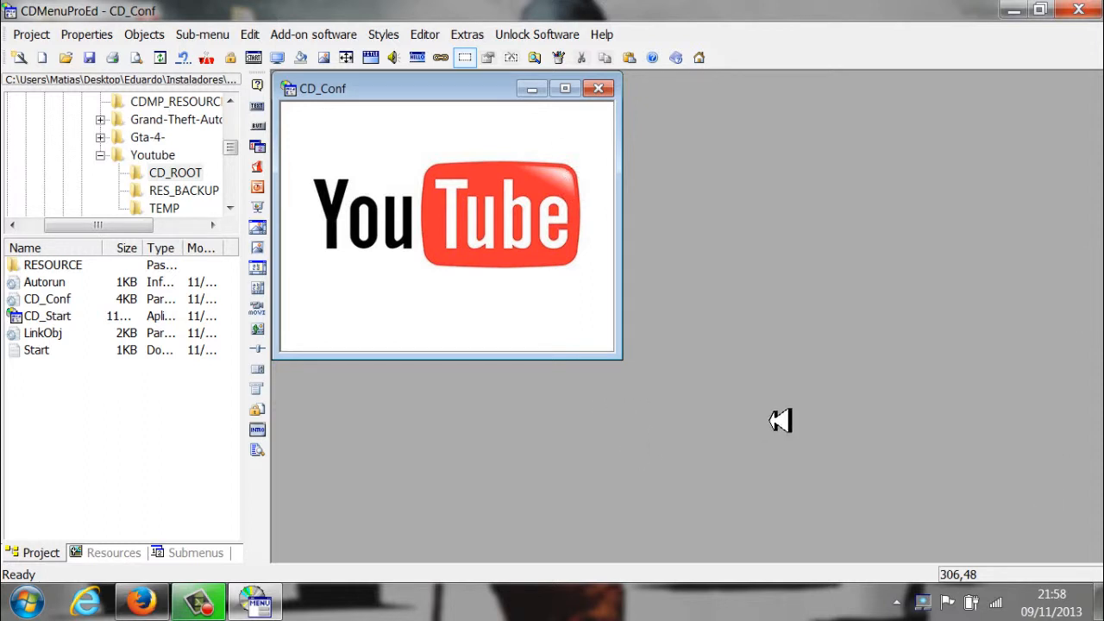
pyautogui.click(915, 369)
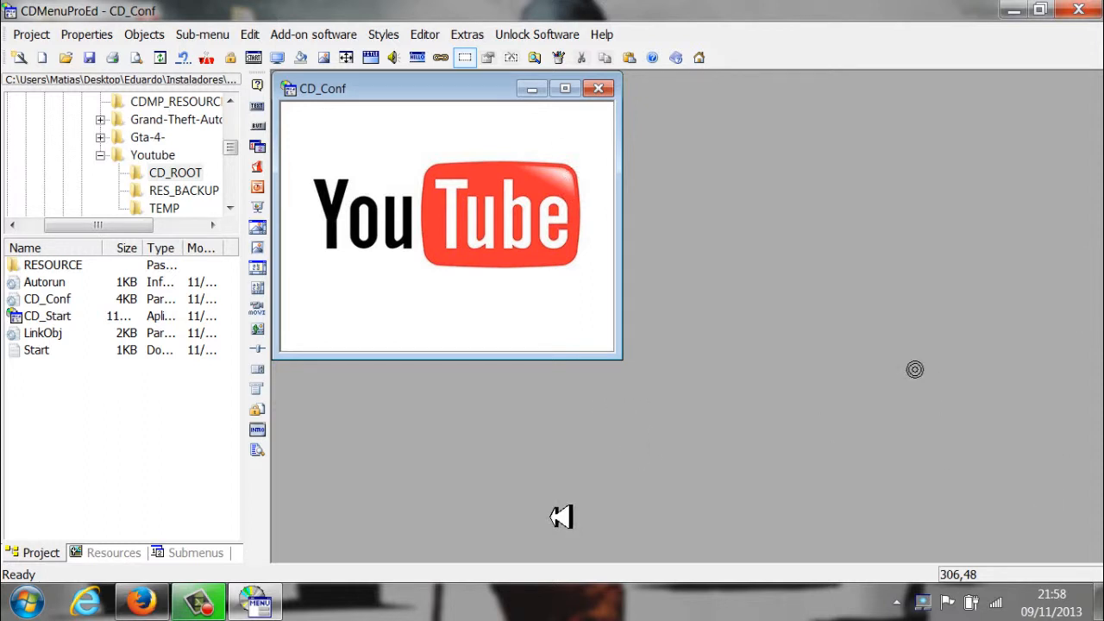
pyautogui.click(680, 497)
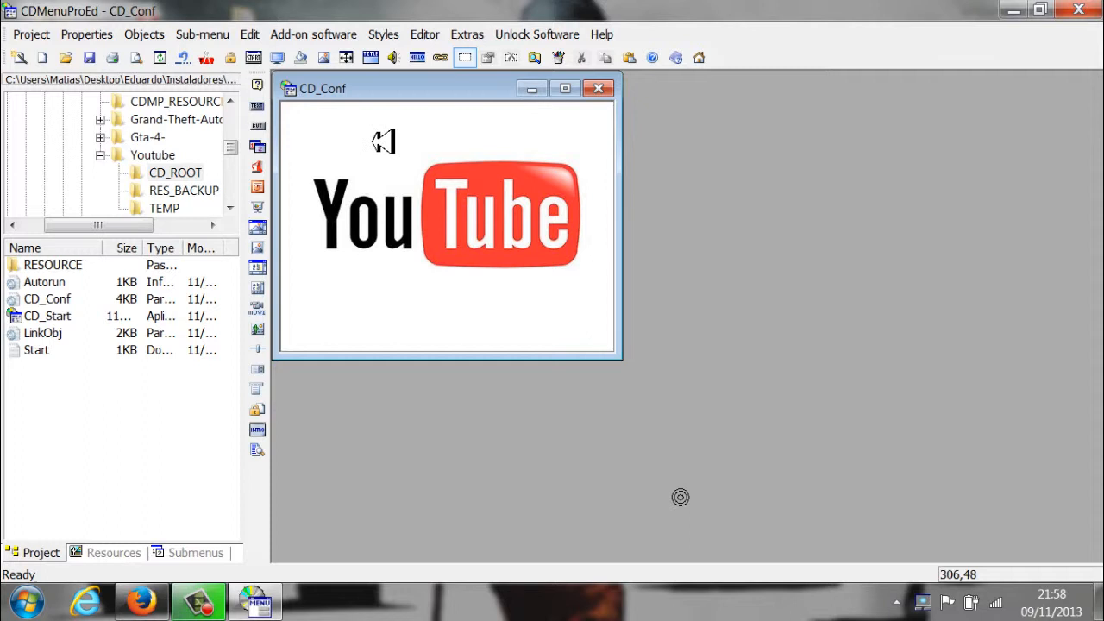
pyautogui.click(701, 334)
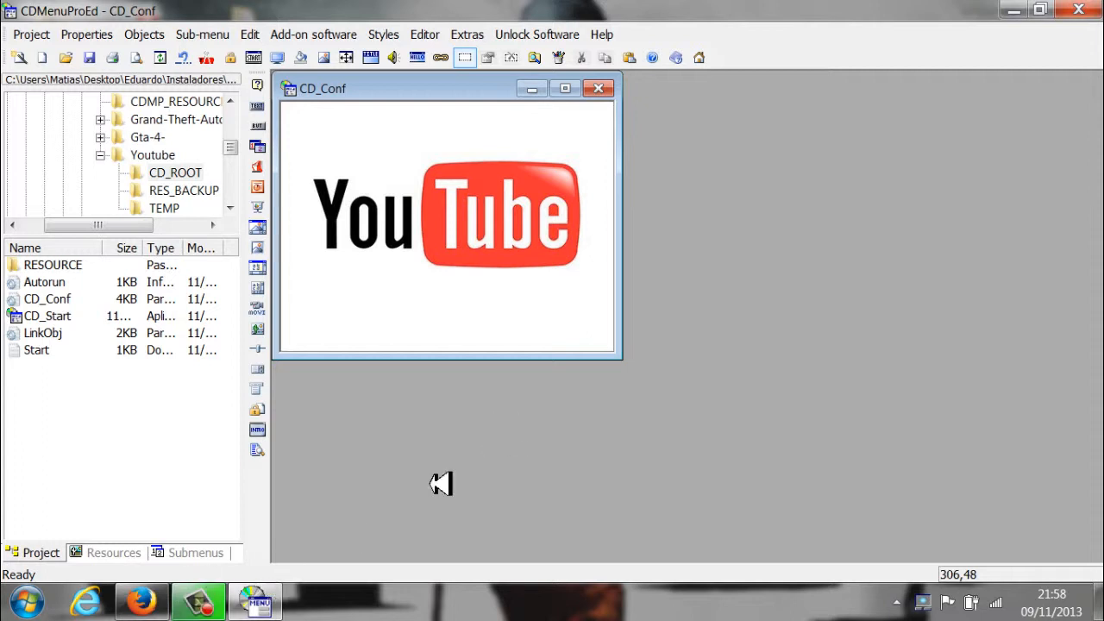
pyautogui.click(543, 307)
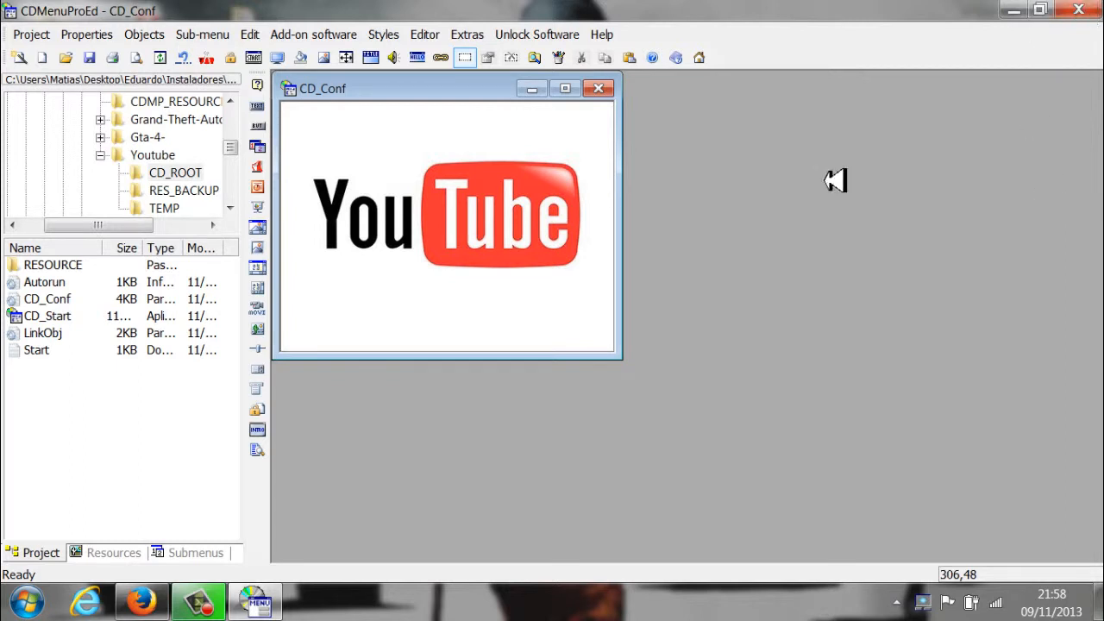
pyautogui.click(627, 403)
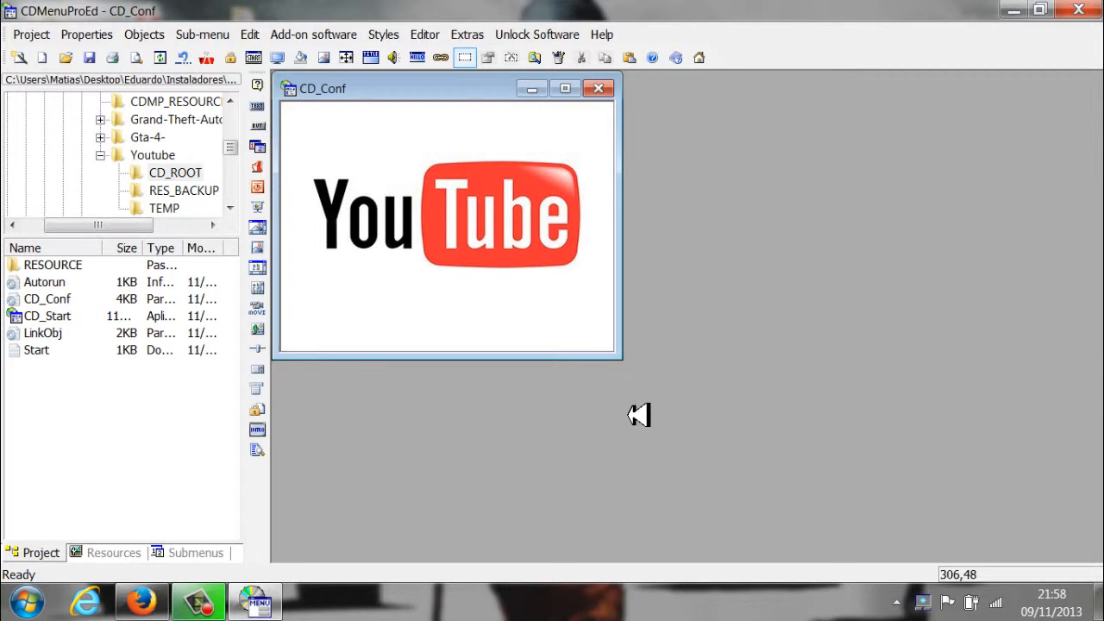